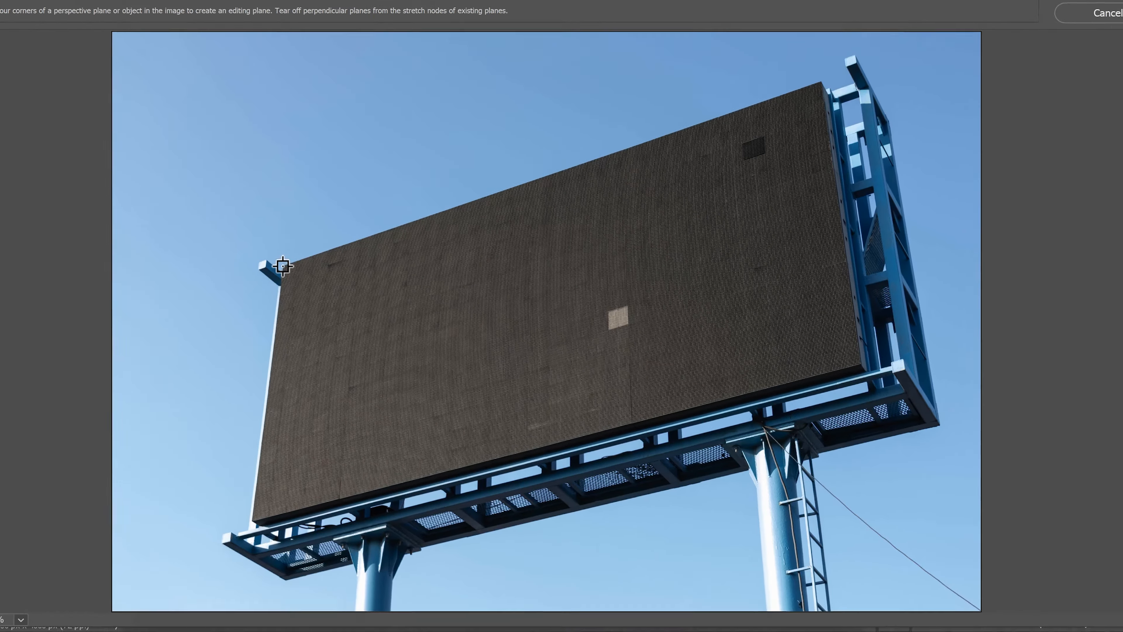
Create a Vanishing Point perspective plane over the billboard's dark screen by placing a point near each of its four corners.
{"action": "left_click", "coordinate": [383, 317]}
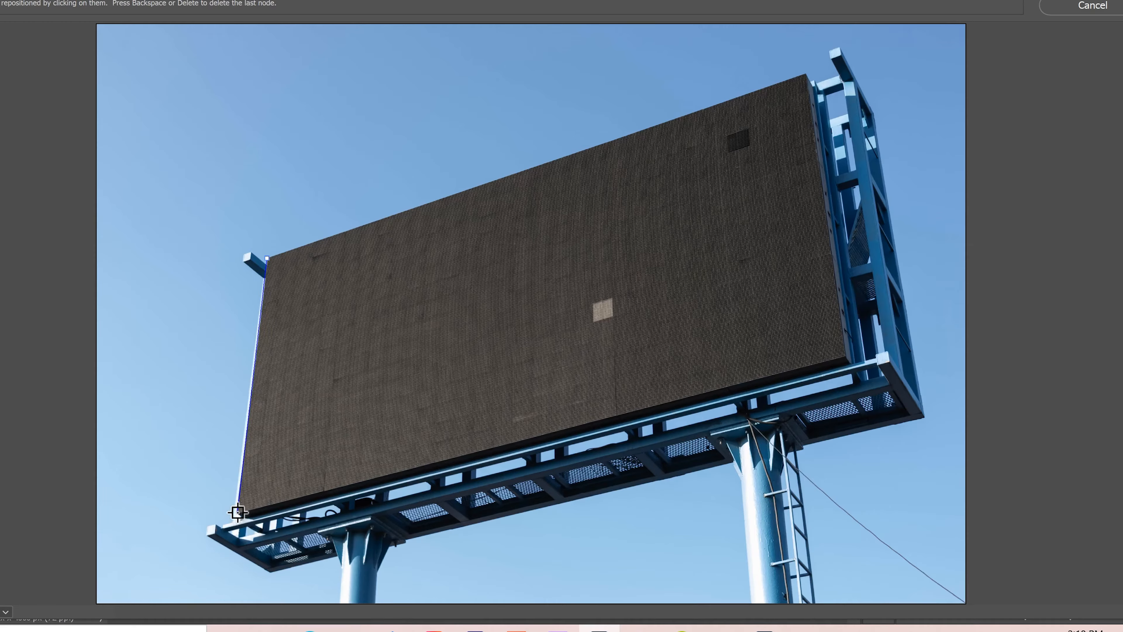
{"action": "left_click", "coordinate": [845, 358]}
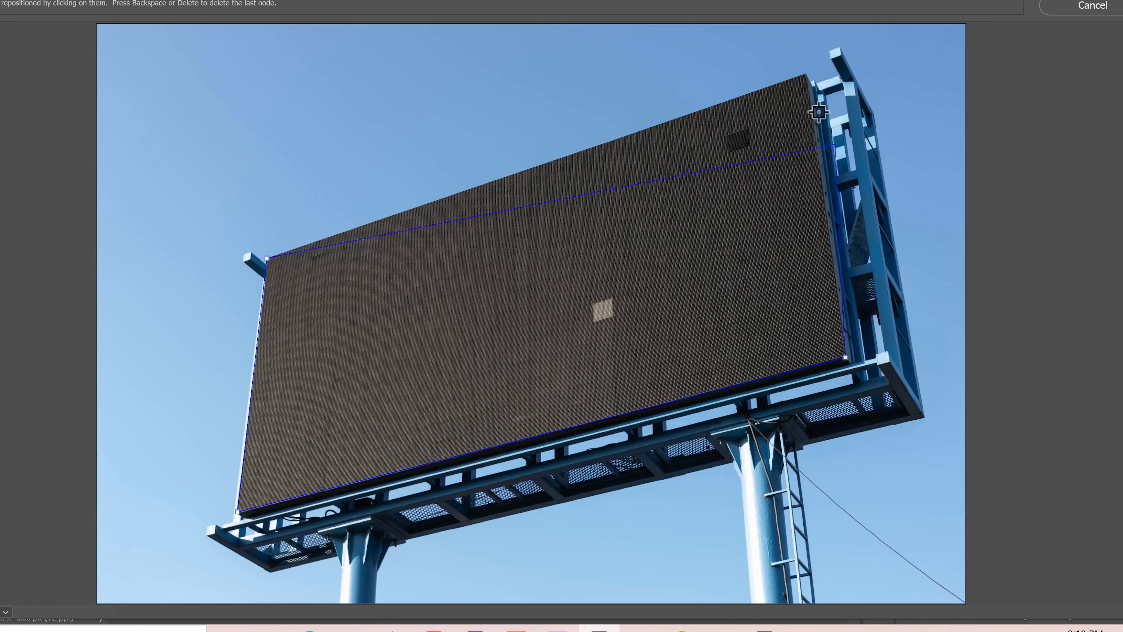
{"action": "left_click", "coordinate": [811, 62]}
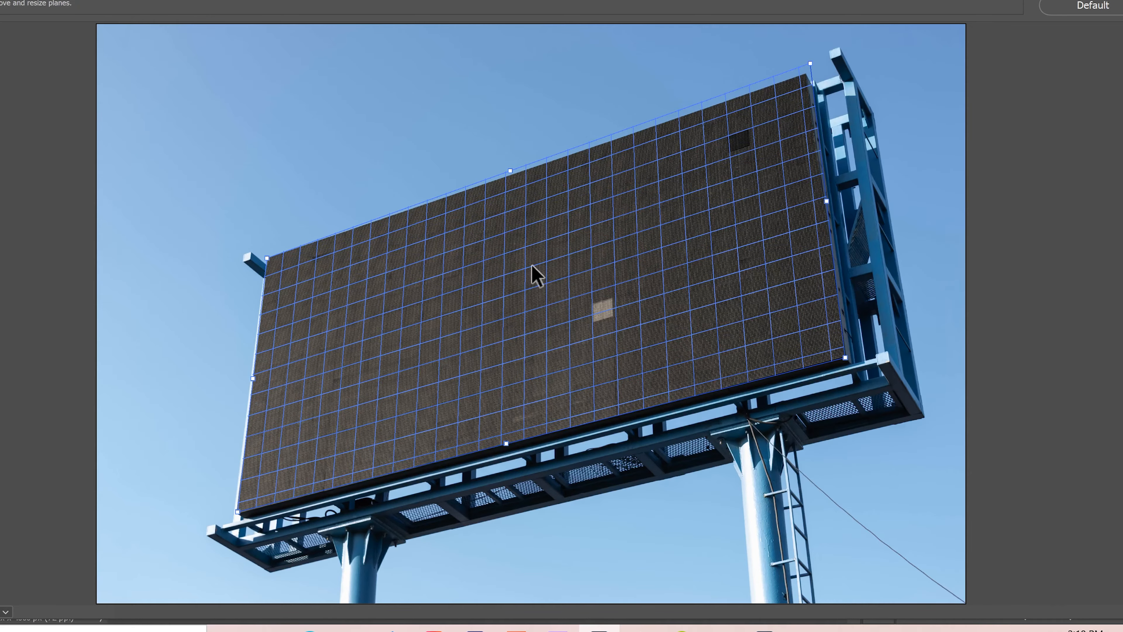
Align the perspective plane's upper-right corner with the upper-right corner of the billboard screen.
{"action": "key", "text": "ctrl+plus"}
{"action": "key", "text": "ctrl+plus"}
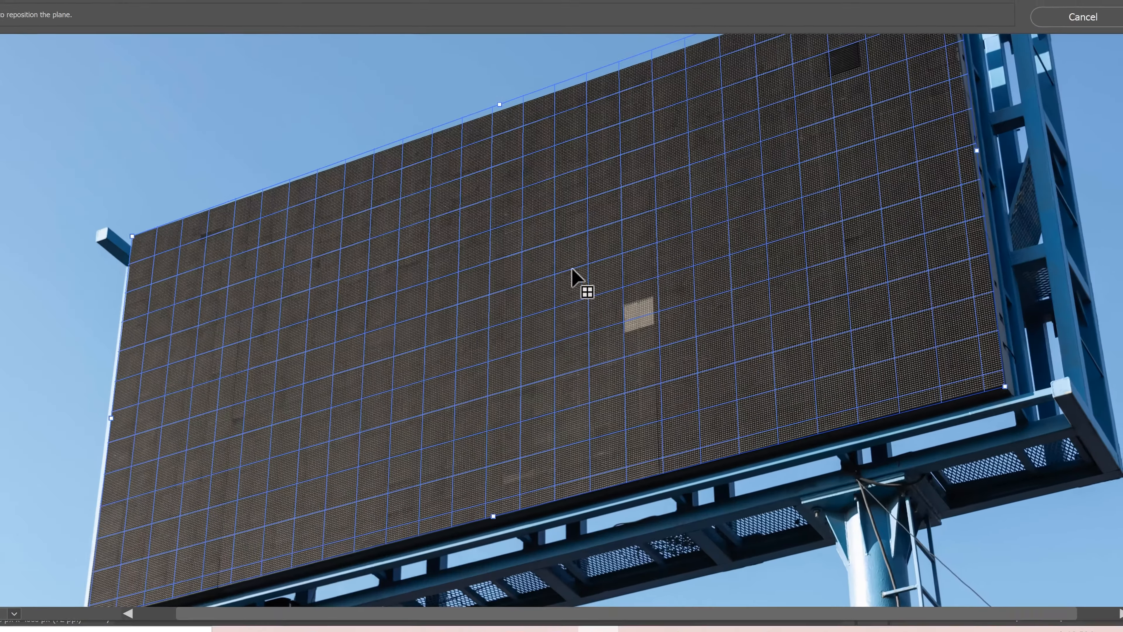
{"action": "left_click_drag", "start_coordinate": [1116, 170], "coordinate": [1115, 105]}
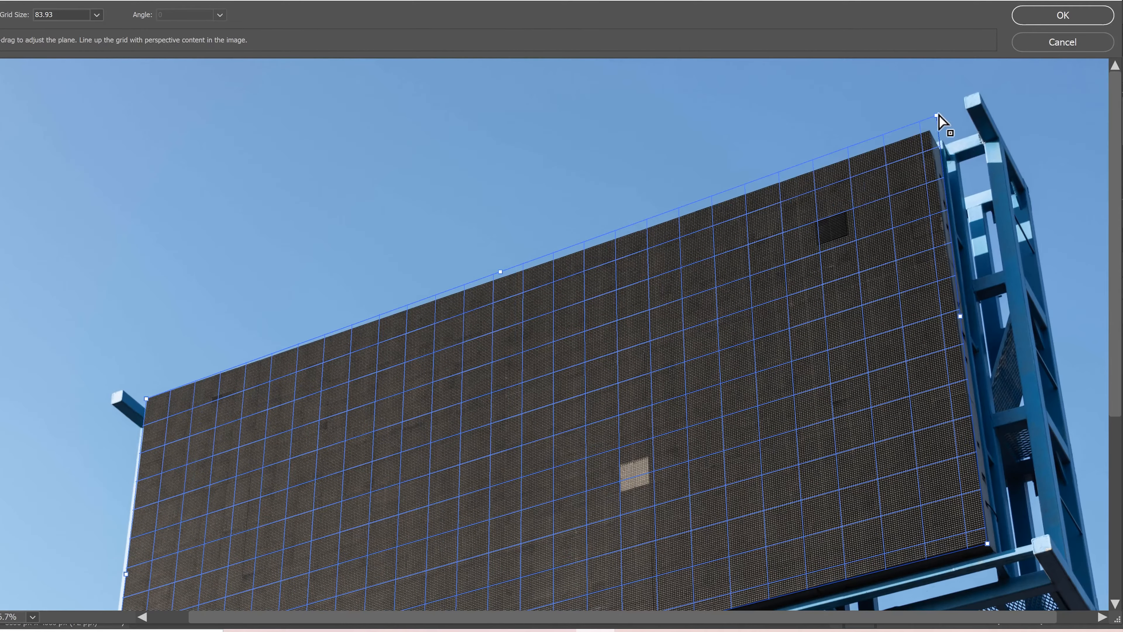
{"action": "left_click_drag", "start_coordinate": [935, 121], "coordinate": [930, 131]}
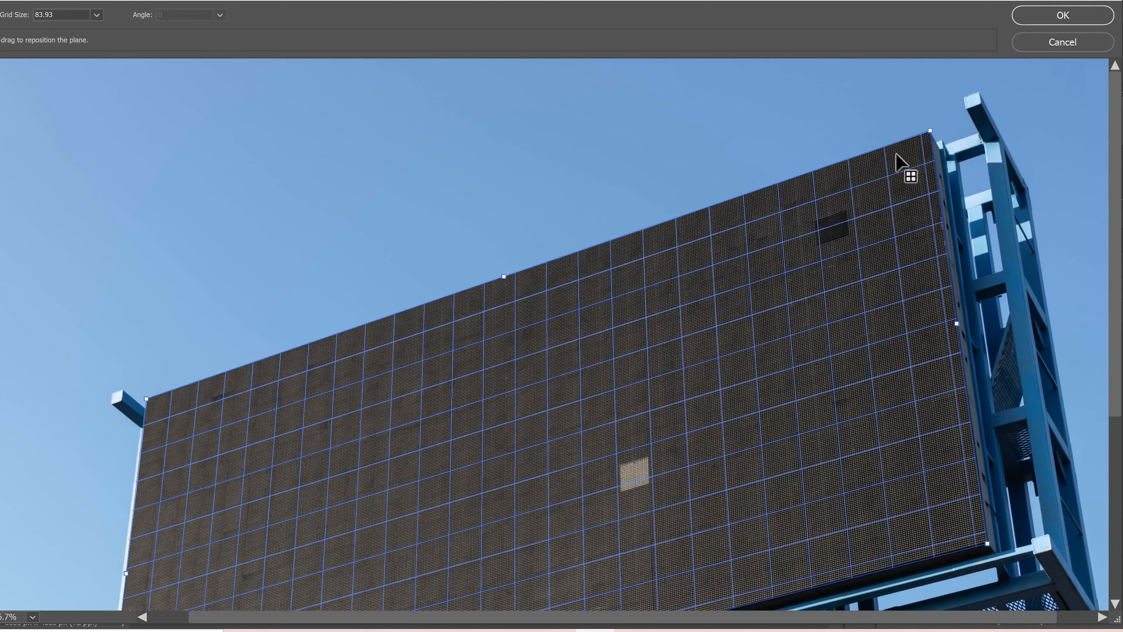
Align the plane's lower-right, lower-left and upper-left corners with the matching corners of the billboard screen.
{"action": "left_click_drag", "start_coordinate": [1117, 301], "coordinate": [1116, 400]}
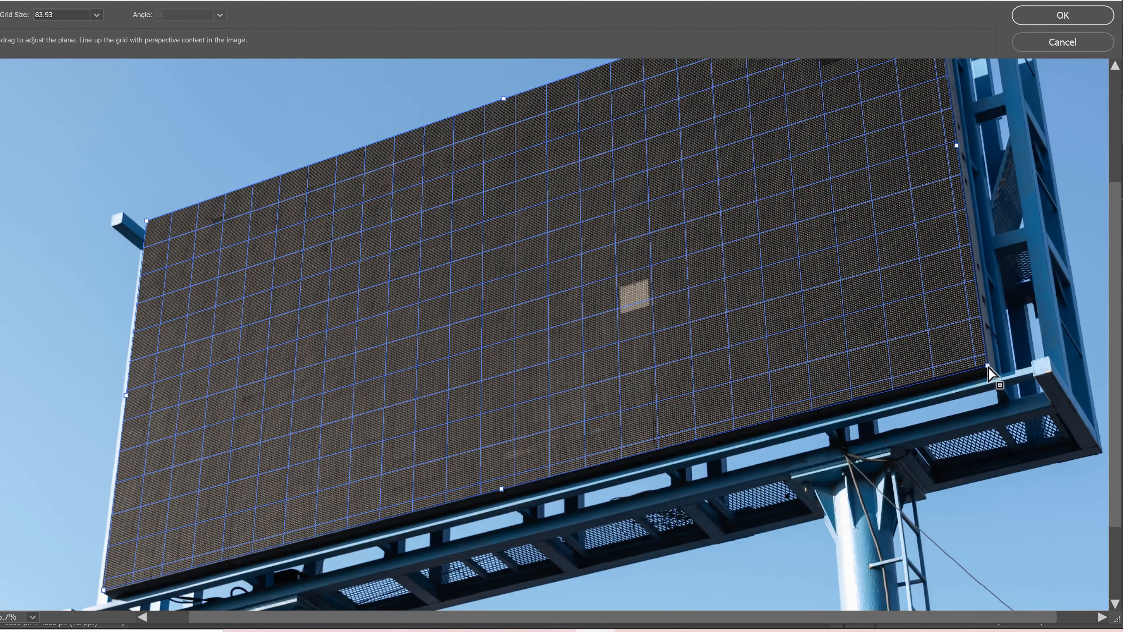
{"action": "left_click_drag", "start_coordinate": [988, 367], "coordinate": [988, 365]}
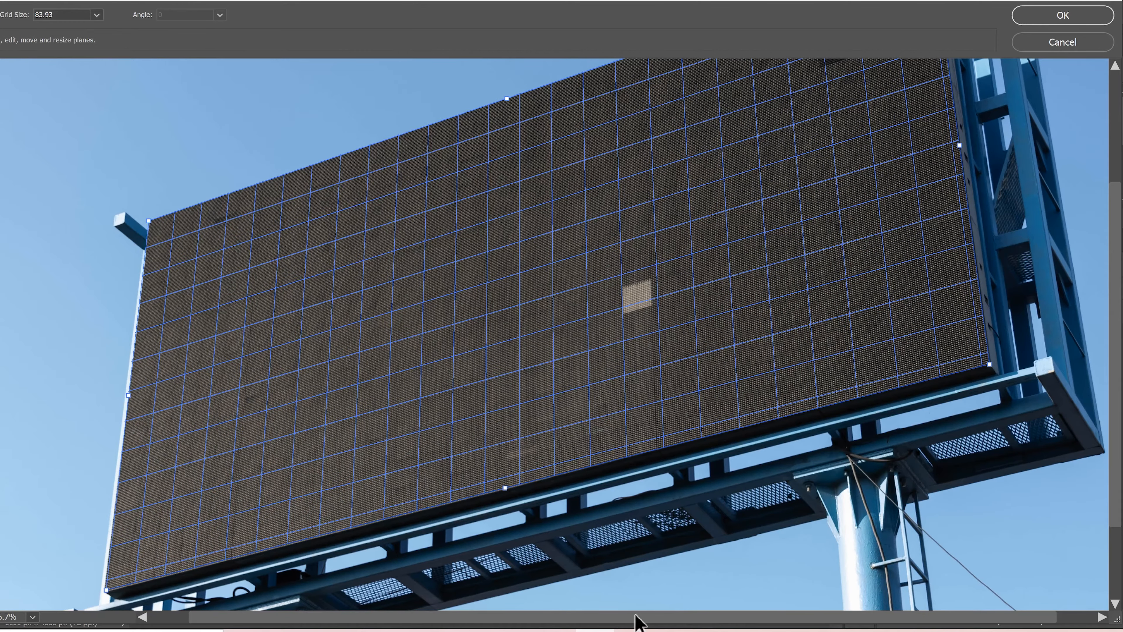
{"action": "left_click_drag", "start_coordinate": [637, 621], "coordinate": [326, 620]}
{"action": "left_click_drag", "start_coordinate": [155, 590], "coordinate": [155, 592]}
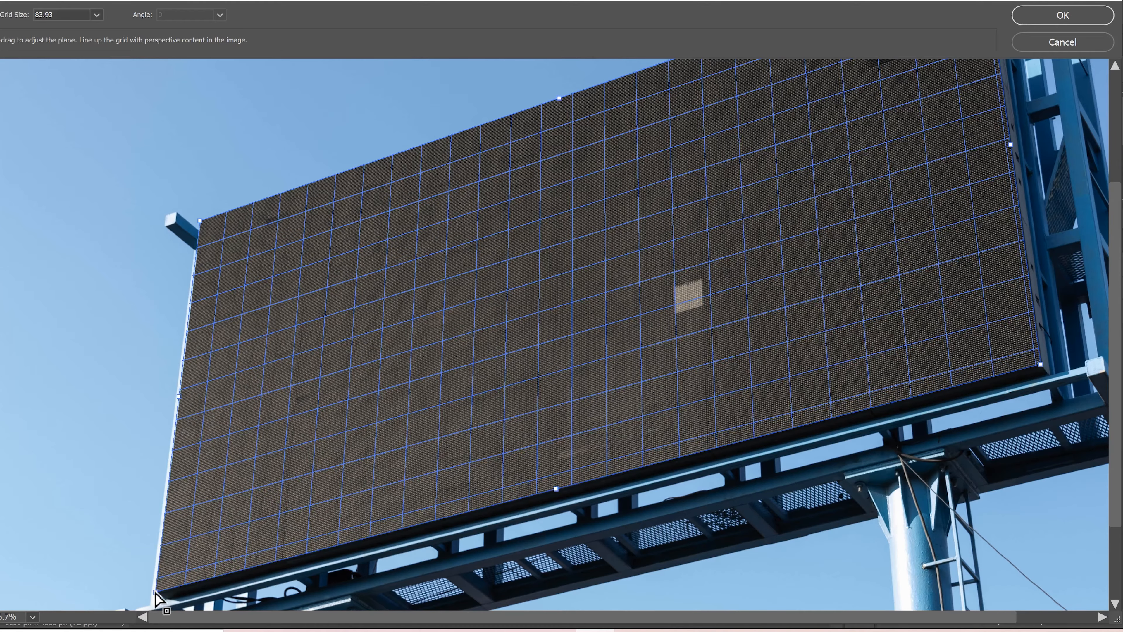
{"action": "left_click_drag", "start_coordinate": [199, 222], "coordinate": [201, 222]}
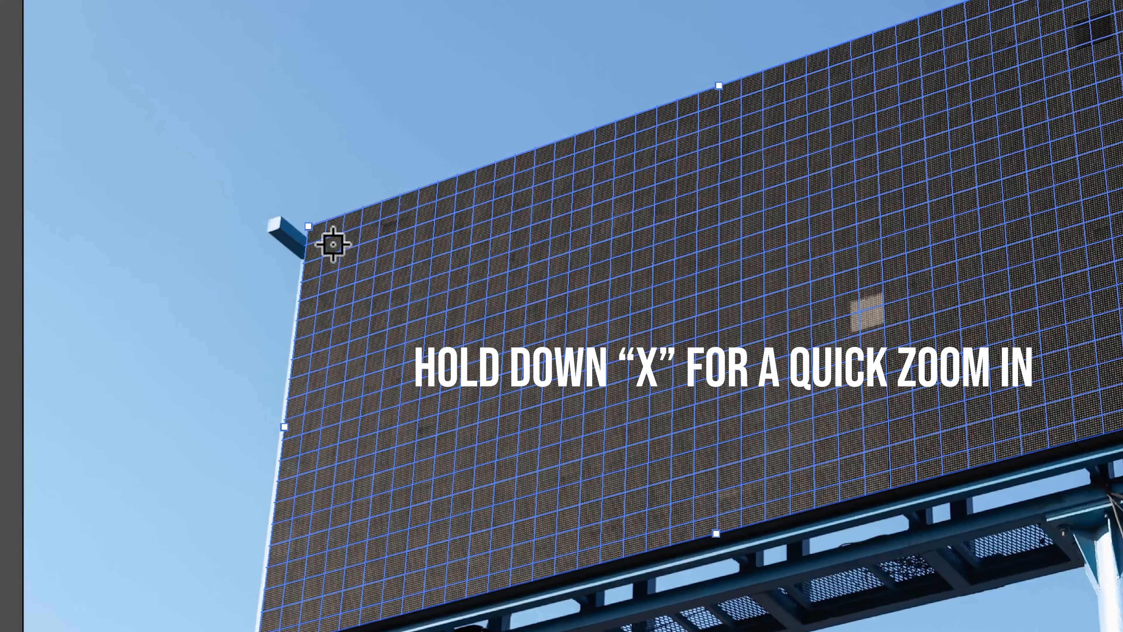
Fine-tune the plane's lower-left corner against the billboard screen and accept the perspective plane.
{"action": "key", "text": "x"}
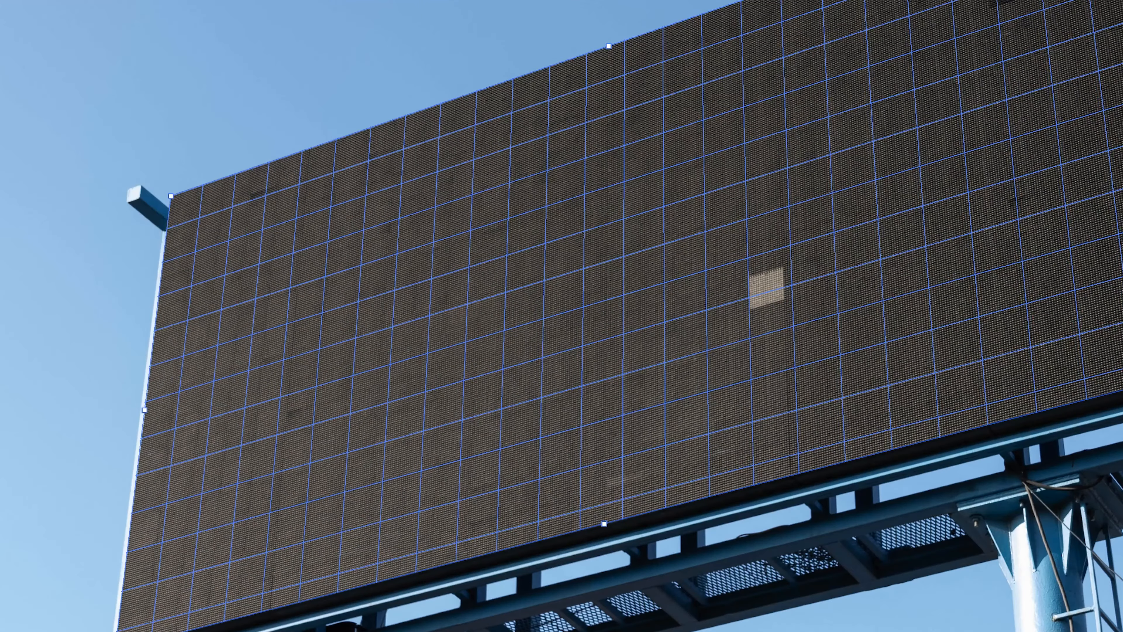
{"action": "scroll", "coordinate": [562, 316], "scroll_direction": "down", "scroll_amount": 3}
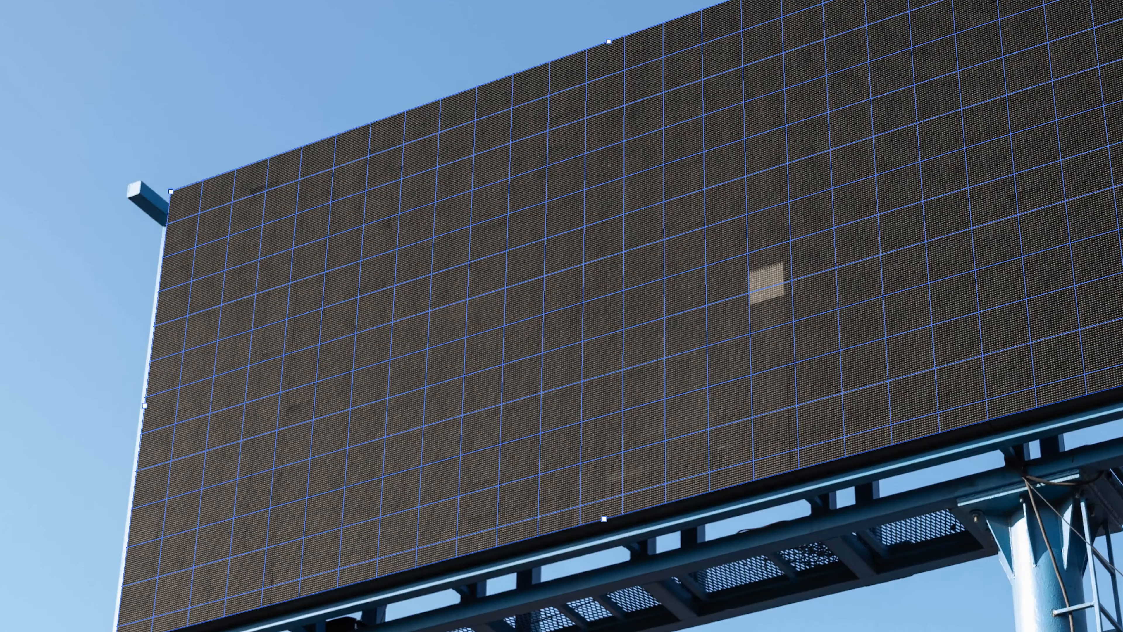
{"action": "left_click_drag", "start_coordinate": [115, 516], "coordinate": [514, 480]}
{"action": "left_click_drag", "start_coordinate": [550, 575], "coordinate": [116, 515]}
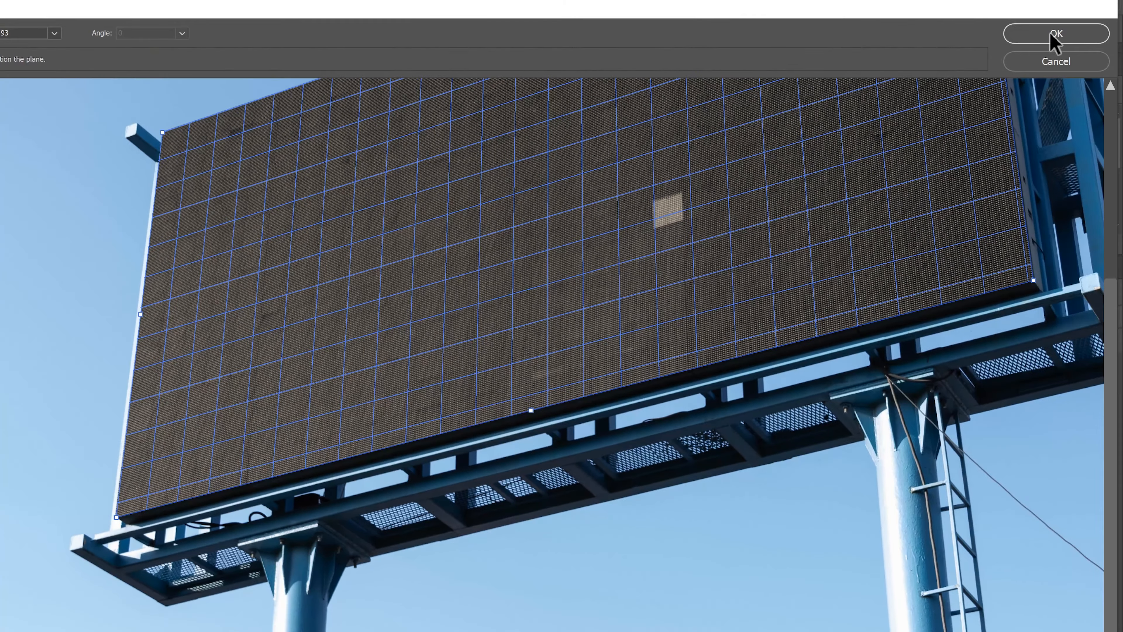
{"action": "left_click", "coordinate": [1055, 35]}
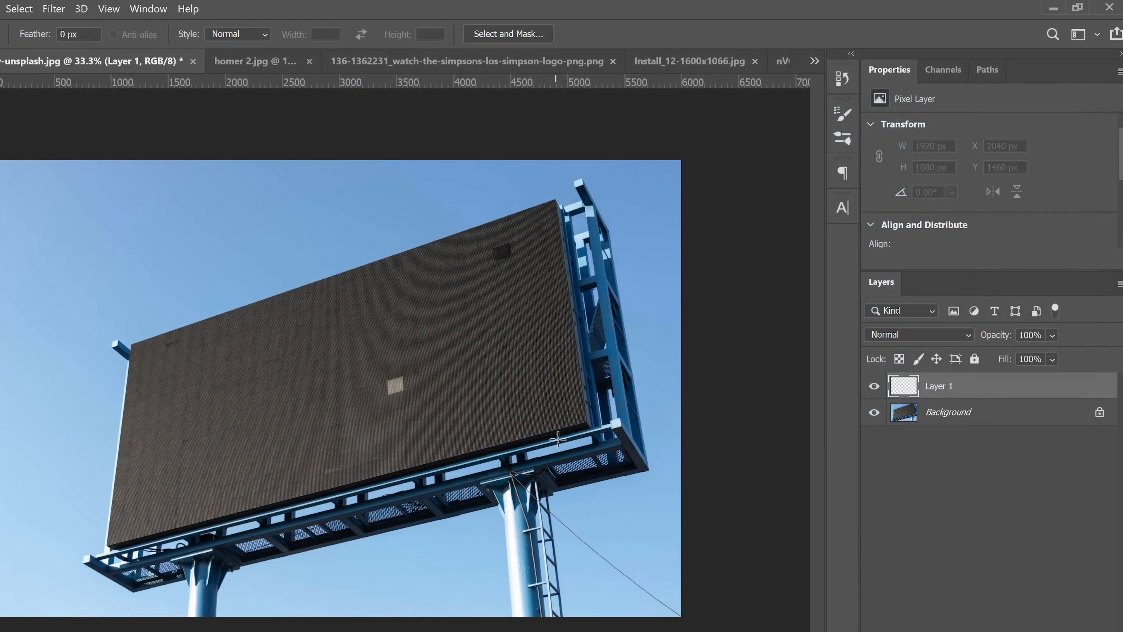
Reopen the Vanishing Point filter to check the saved perspective plane, and close it without changes.
{"action": "left_click", "coordinate": [52, 13]}
{"action": "left_click", "coordinate": [100, 143]}
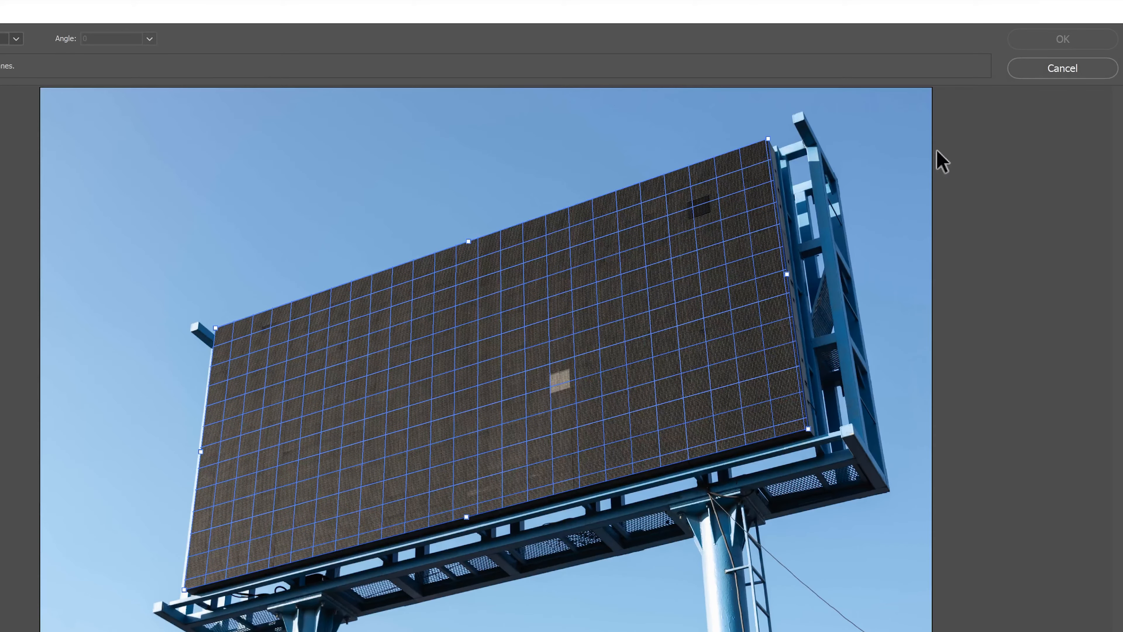
{"action": "left_click", "coordinate": [1044, 71]}
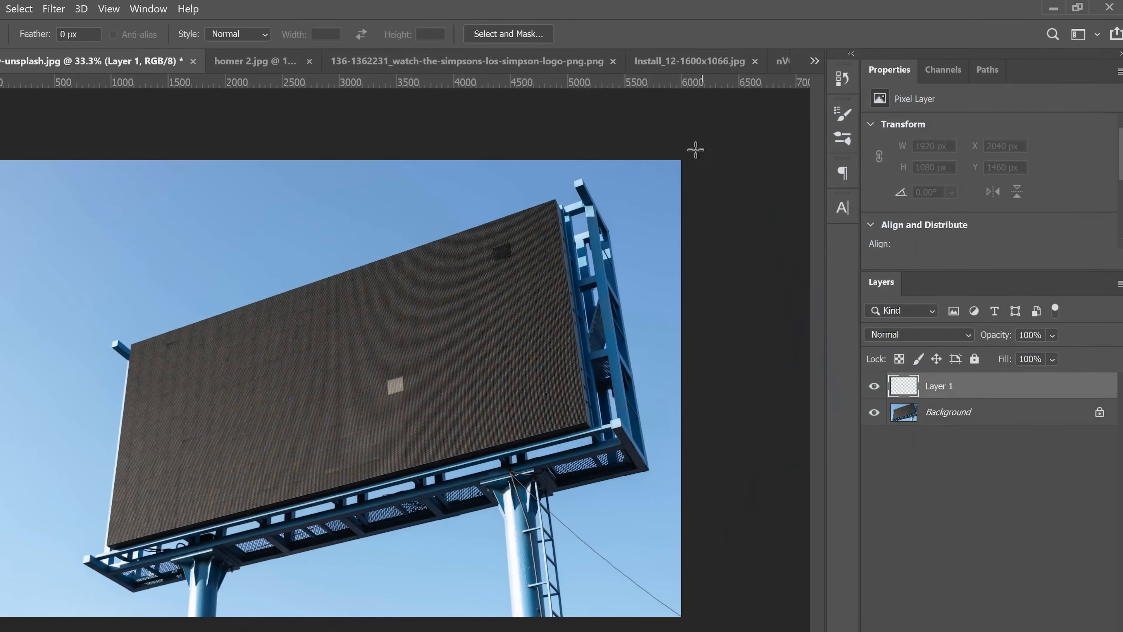
Select the entire canvas of homer 2.jpg and copy it.
{"action": "left_click", "coordinate": [253, 62]}
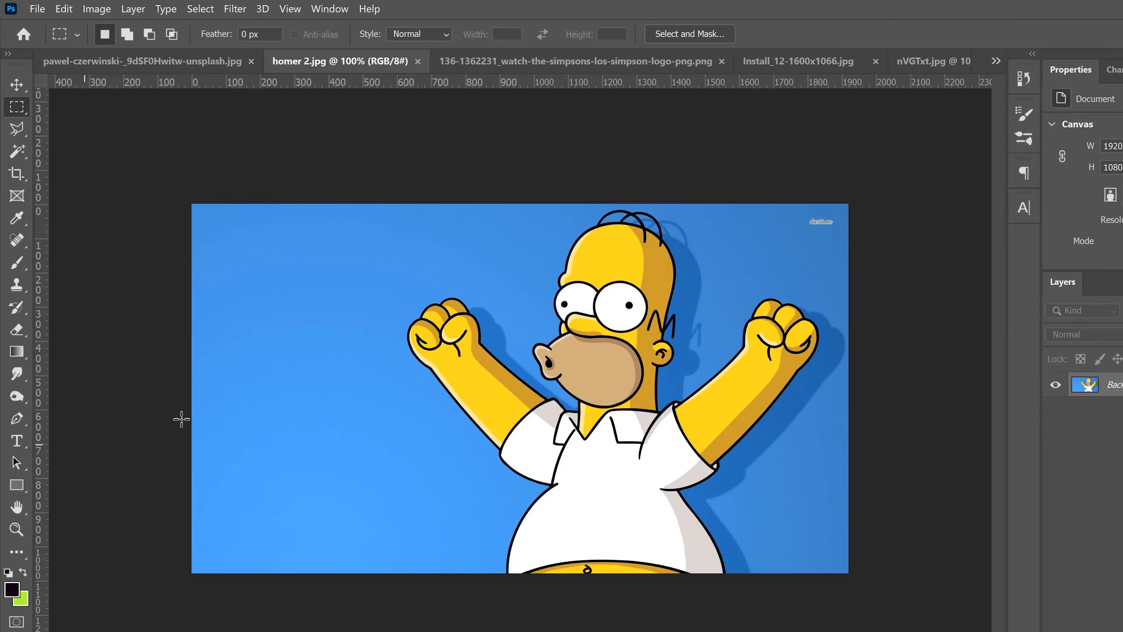
{"action": "left_click", "coordinate": [199, 9]}
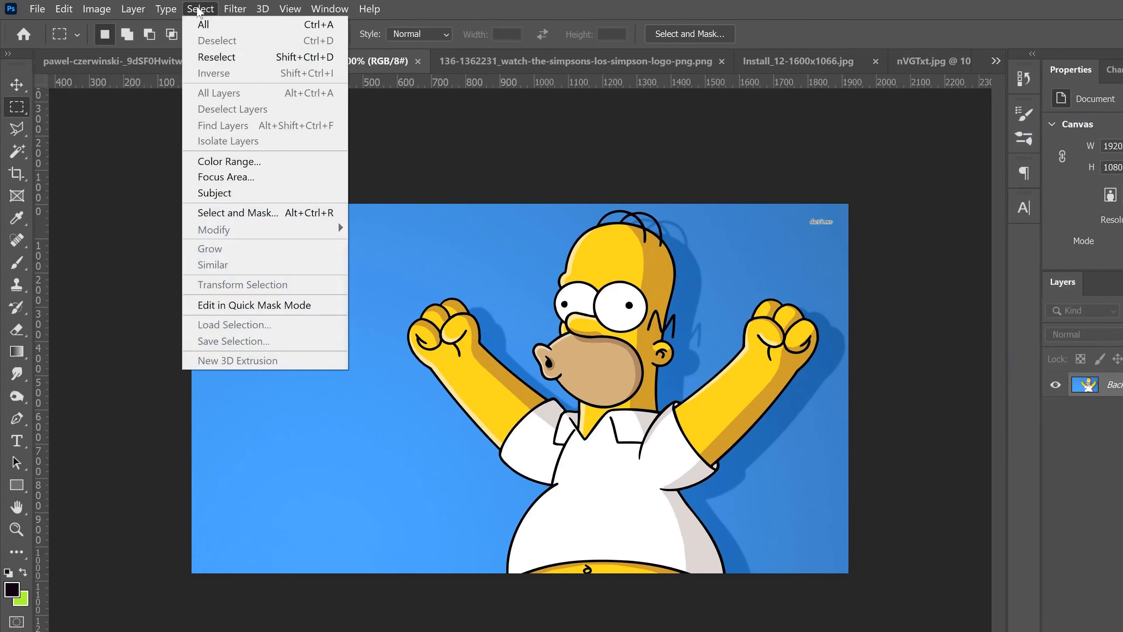
{"action": "left_click", "coordinate": [201, 23]}
{"action": "left_click", "coordinate": [64, 9]}
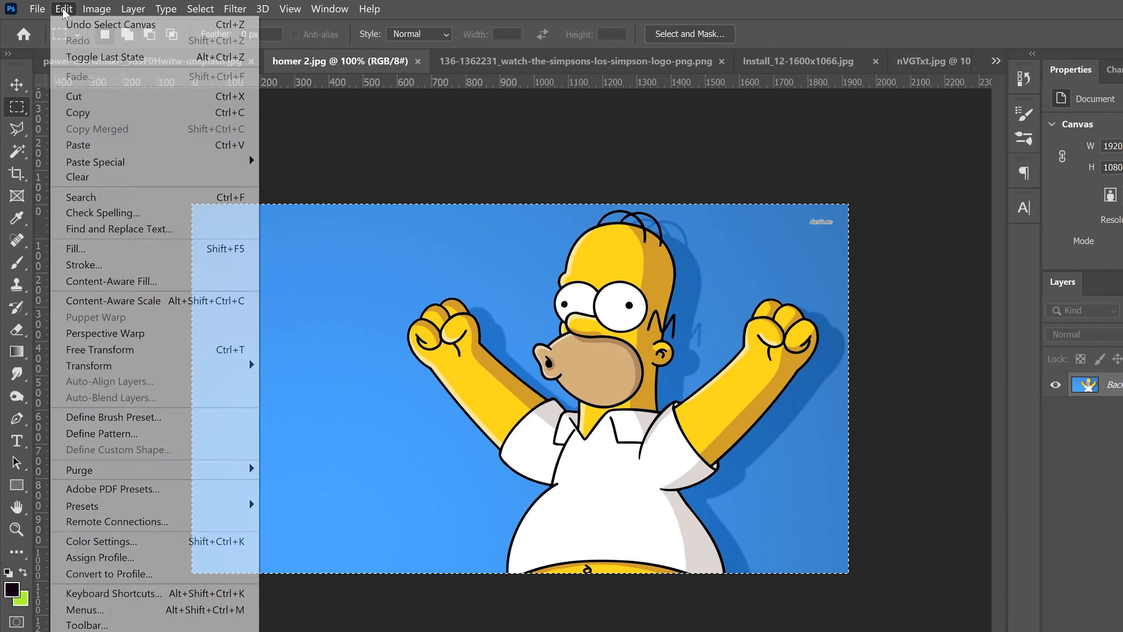
{"action": "left_click", "coordinate": [102, 117]}
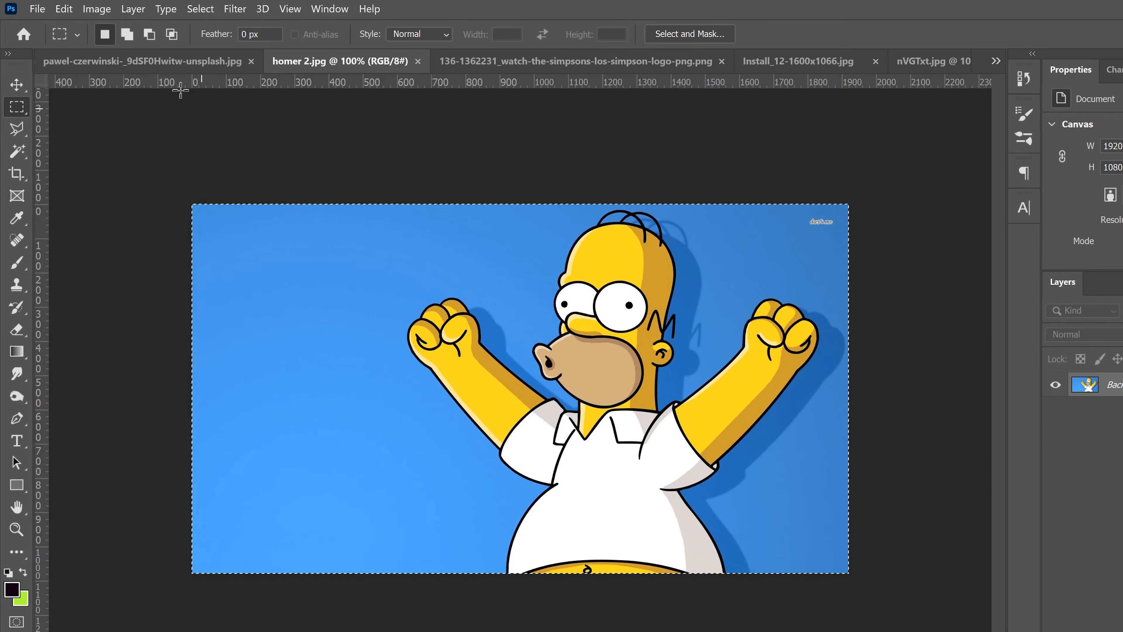
Paste the copied Homer image into Vanishing Point on Layer 1 of the billboard document and position it inside the perspective plane.
{"action": "left_click", "coordinate": [155, 65]}
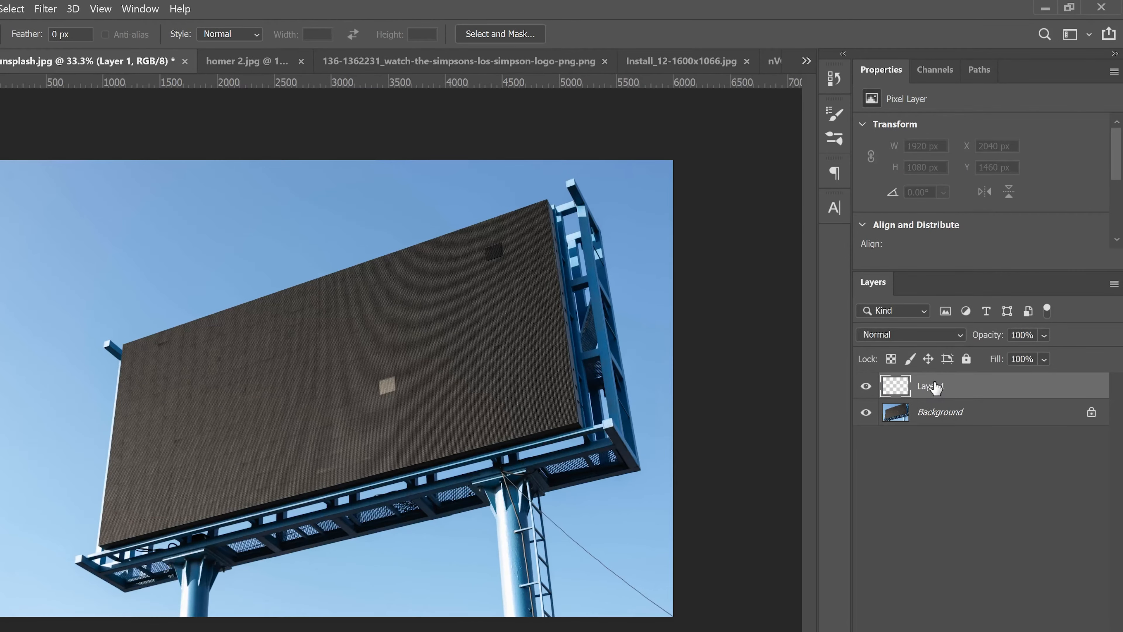
{"action": "left_click", "coordinate": [44, 8]}
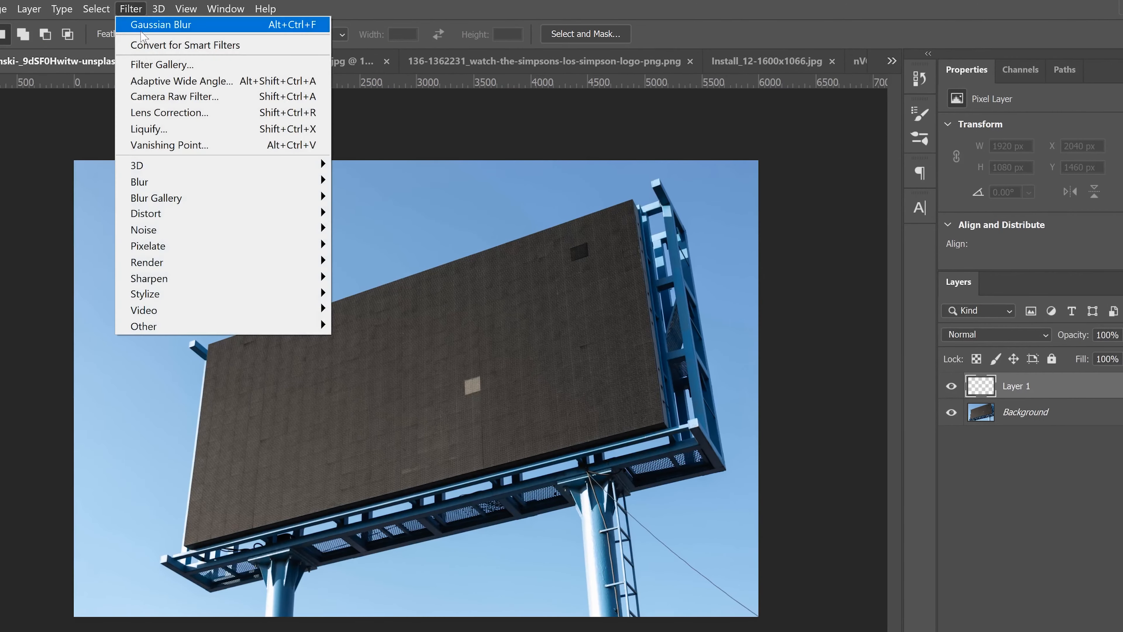
{"action": "left_click", "coordinate": [176, 146]}
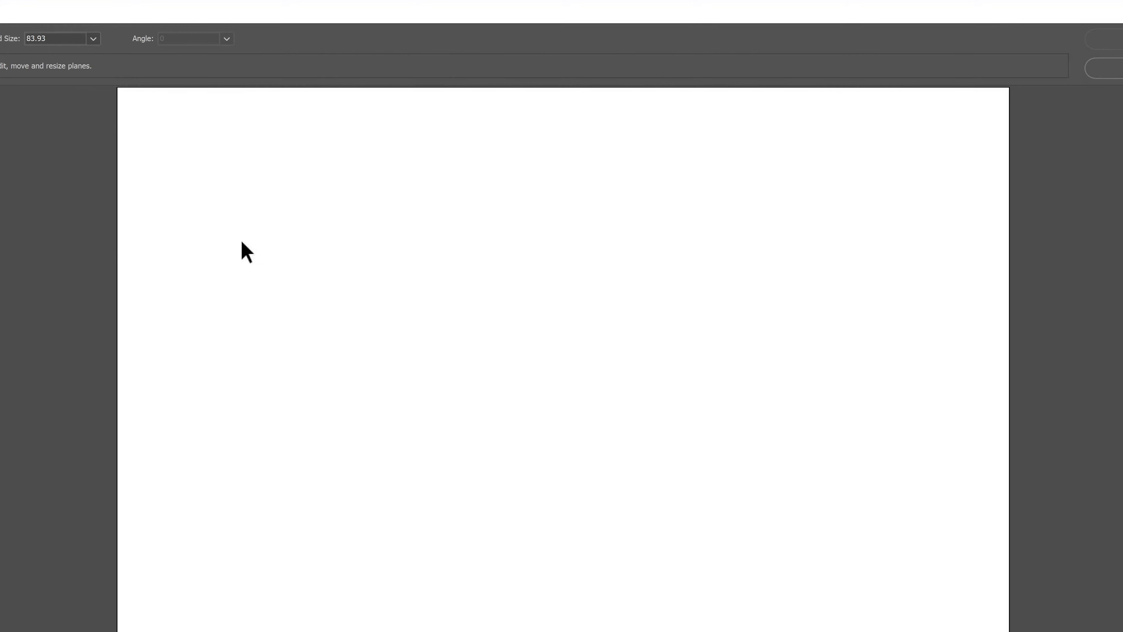
{"action": "key", "text": "ctrl+v"}
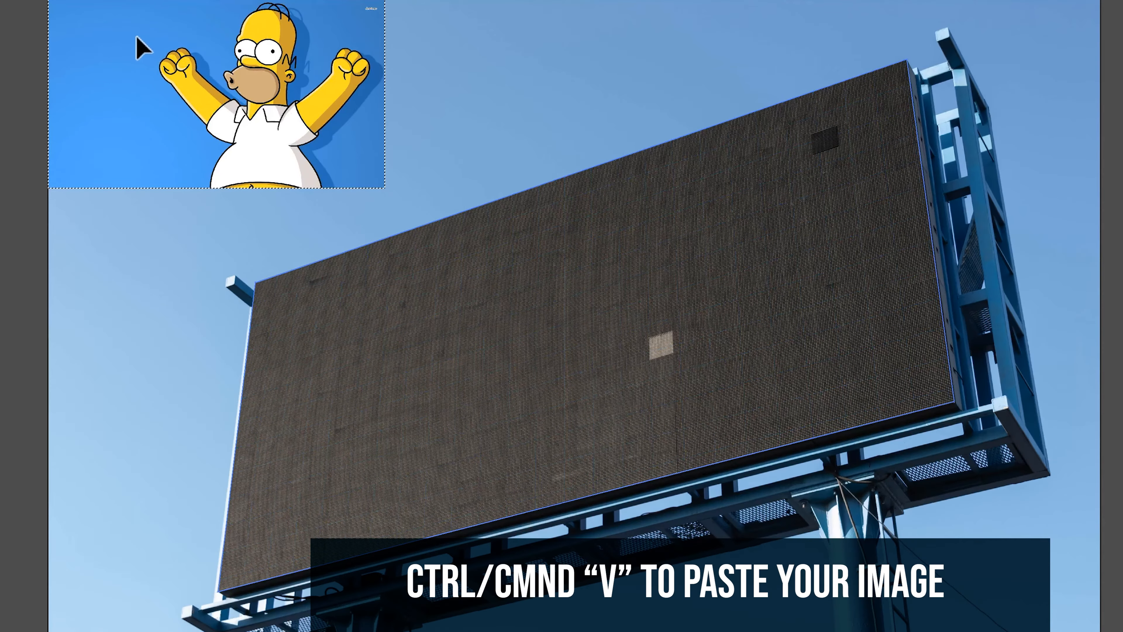
{"action": "left_click_drag", "start_coordinate": [135, 44], "coordinate": [480, 267]}
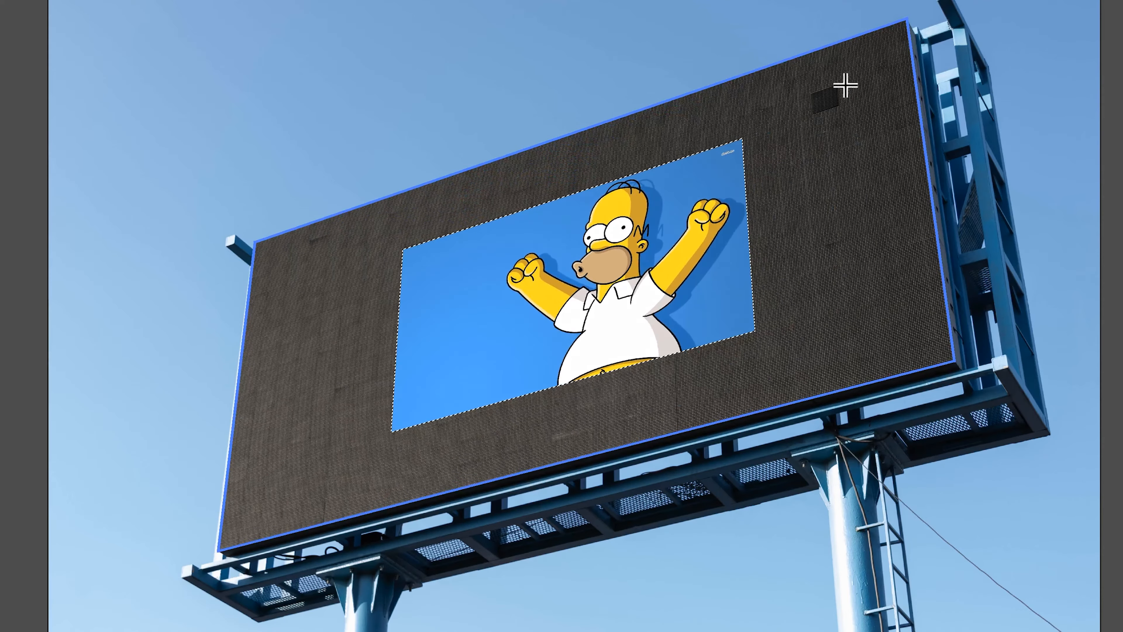
{"action": "left_click_drag", "start_coordinate": [601, 276], "coordinate": [512, 277]}
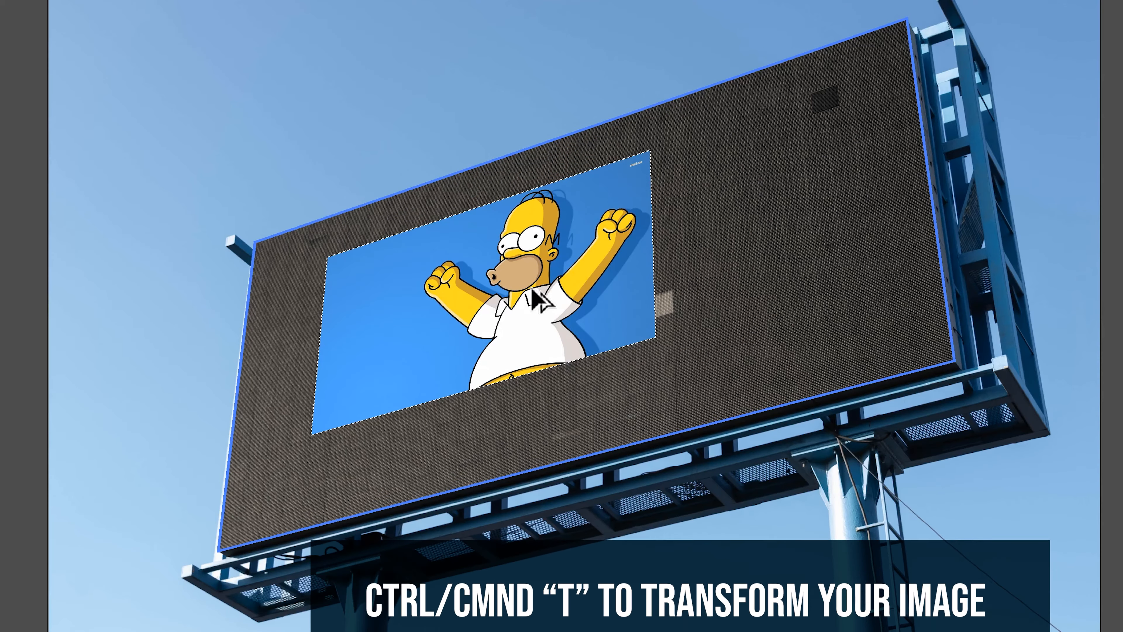
Transform the Homer image, enlarging and moving it until it covers the whole billboard screen, and apply the Vanishing Point filter.
{"action": "key", "text": "ctrl+t"}
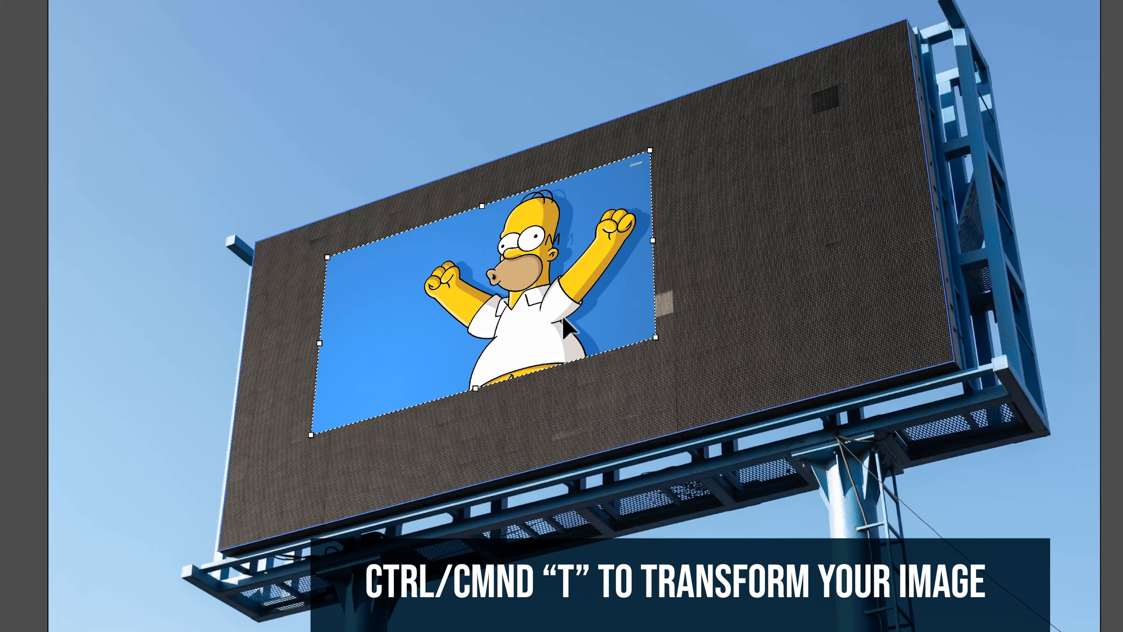
{"action": "left_click_drag", "start_coordinate": [664, 338], "coordinate": [1122, 416]}
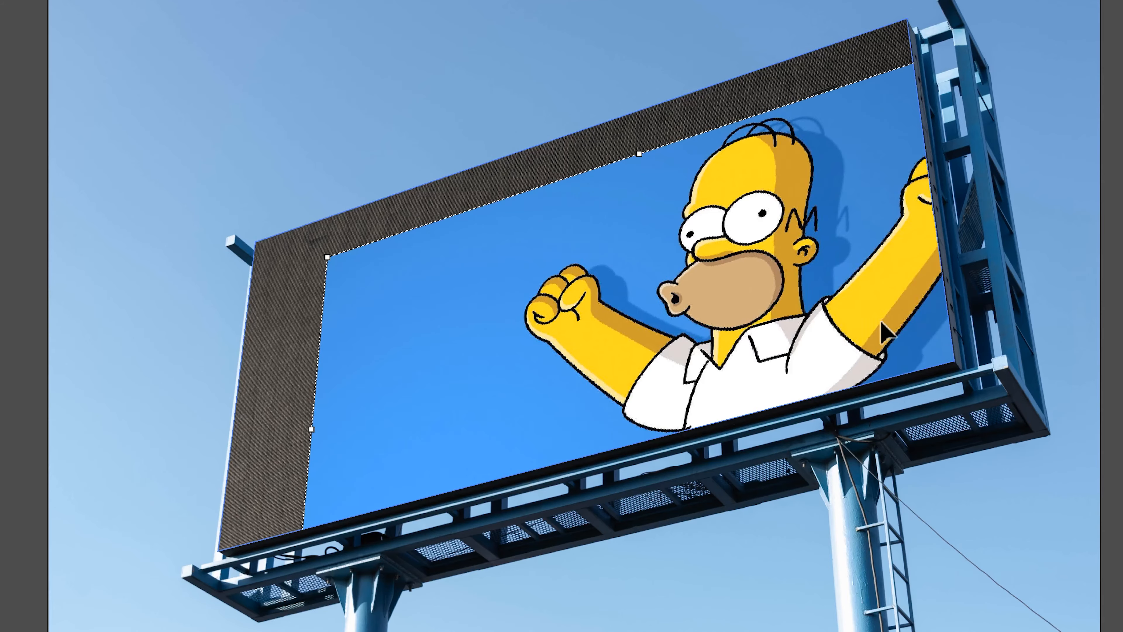
{"action": "left_click_drag", "start_coordinate": [748, 306], "coordinate": [491, 245]}
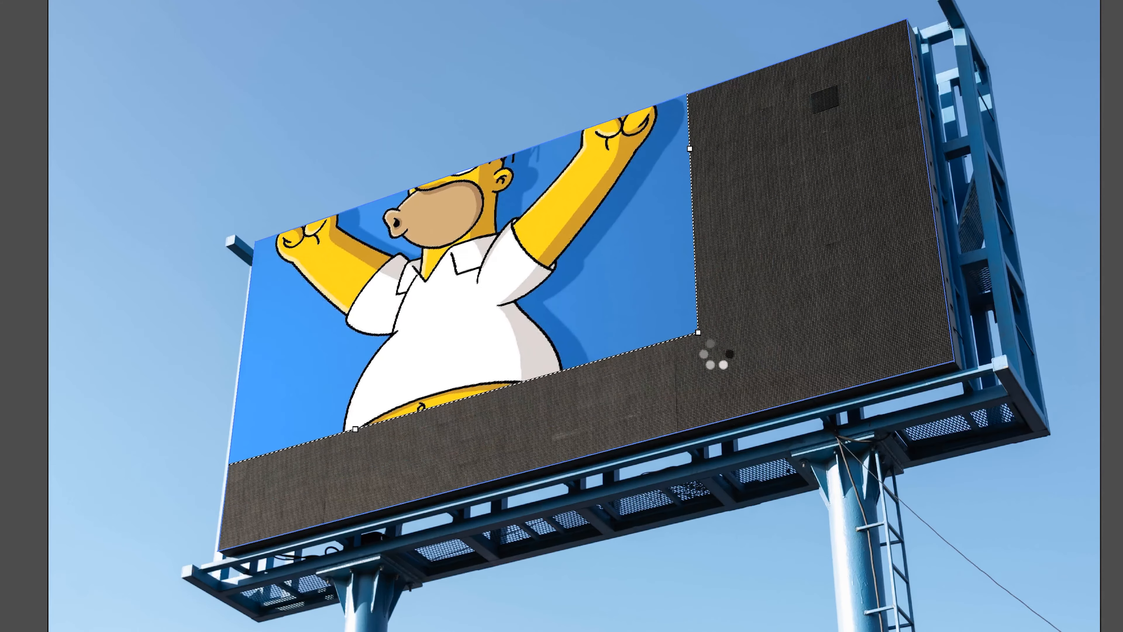
{"action": "left_click_drag", "start_coordinate": [702, 336], "coordinate": [548, 268]}
{"action": "left_click_drag", "start_coordinate": [470, 264], "coordinate": [667, 318]}
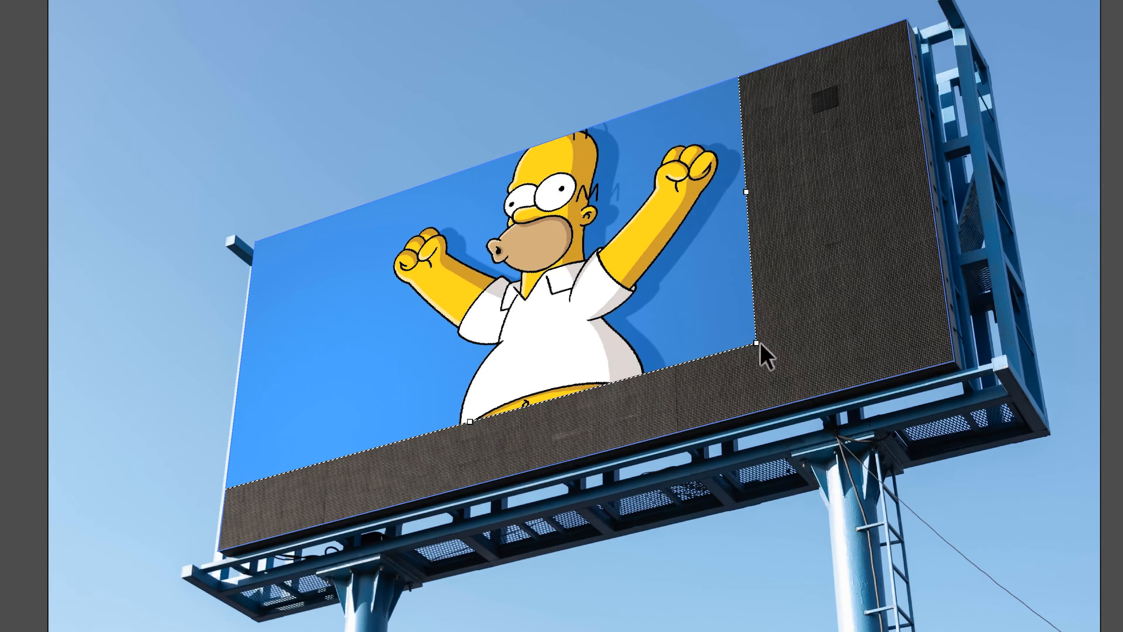
{"action": "left_click_drag", "start_coordinate": [976, 380], "coordinate": [1026, 396]}
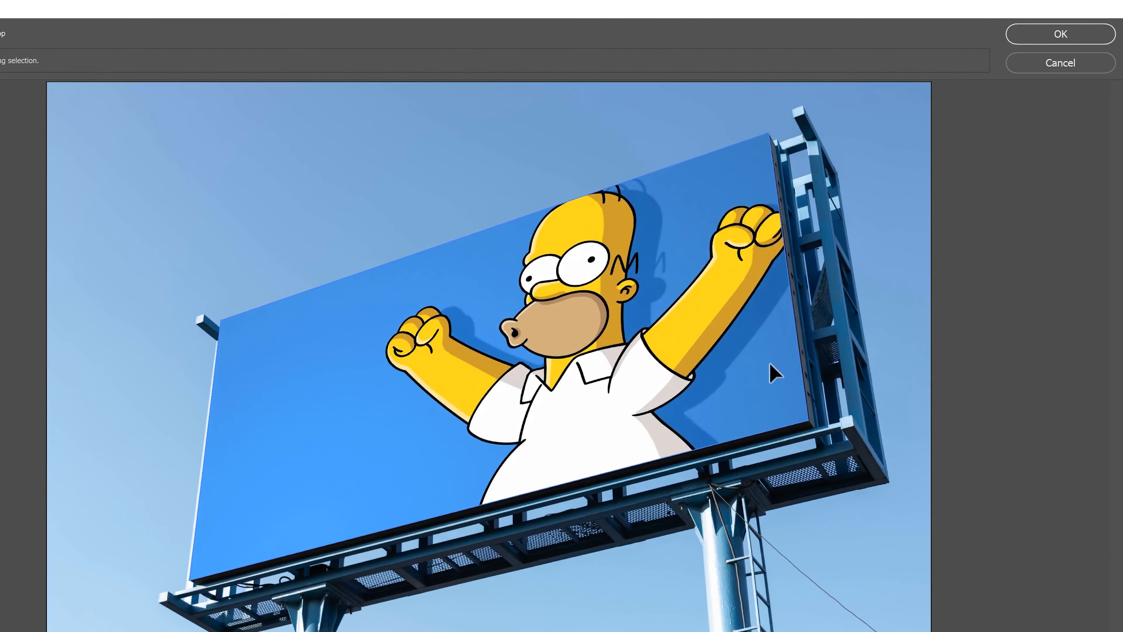
{"action": "left_click", "coordinate": [1055, 31]}
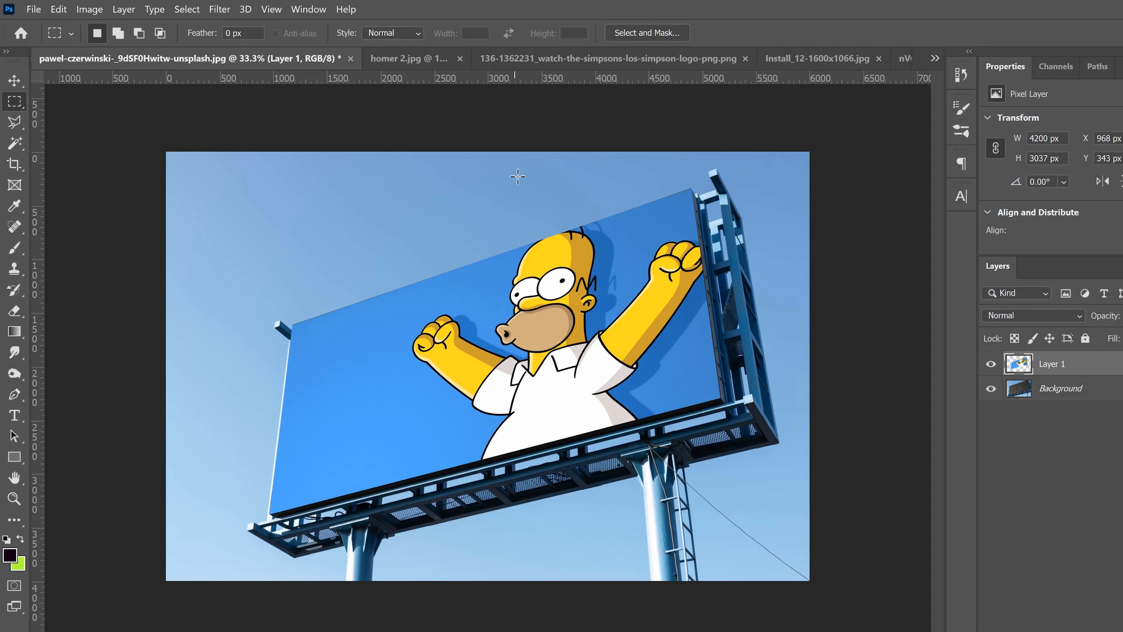
Select and copy the entire Simpsons logo image and return to the billboard document.
{"action": "left_click", "coordinate": [583, 60]}
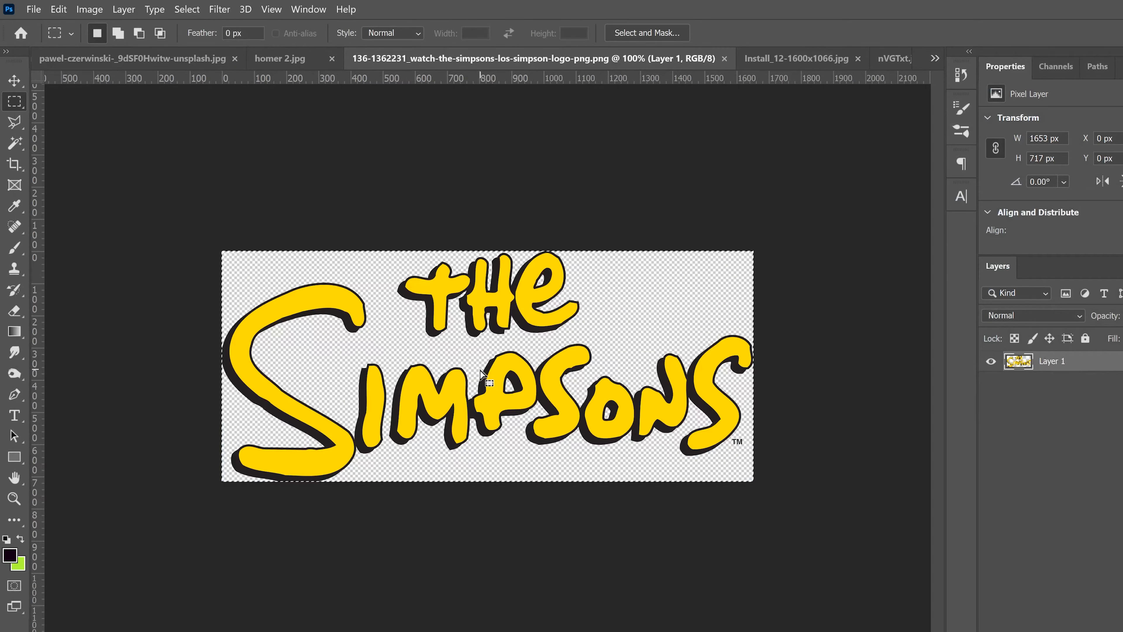
{"action": "left_click", "coordinate": [186, 9]}
{"action": "left_click", "coordinate": [190, 24]}
{"action": "left_click", "coordinate": [59, 8]}
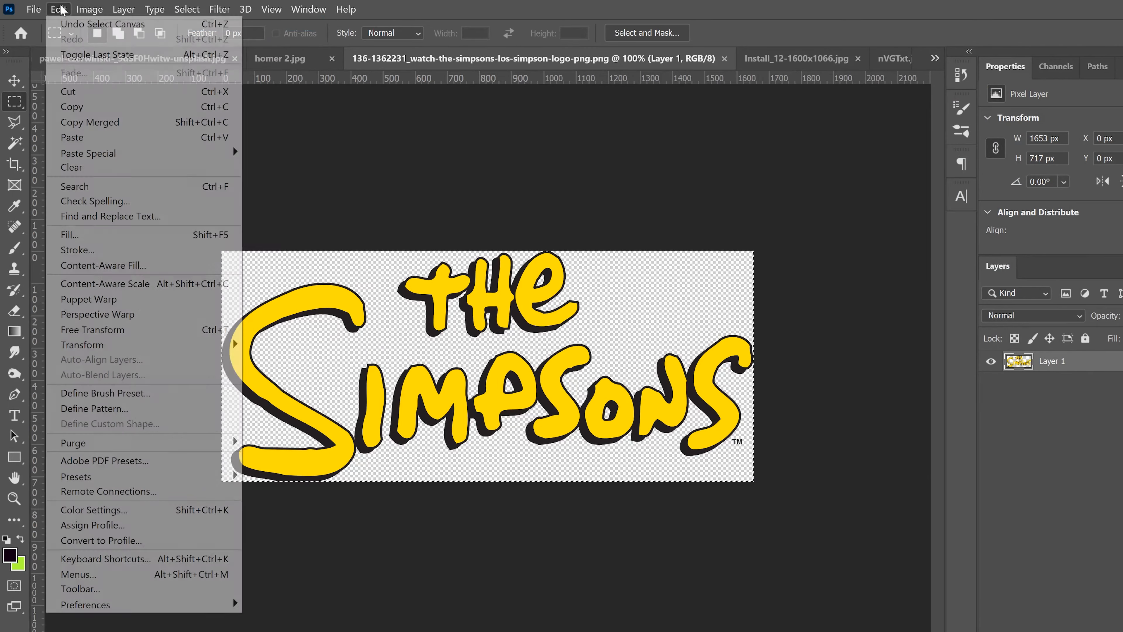
{"action": "left_click", "coordinate": [101, 105]}
{"action": "left_click", "coordinate": [155, 66]}
{"action": "key", "text": "ctrl+v"}
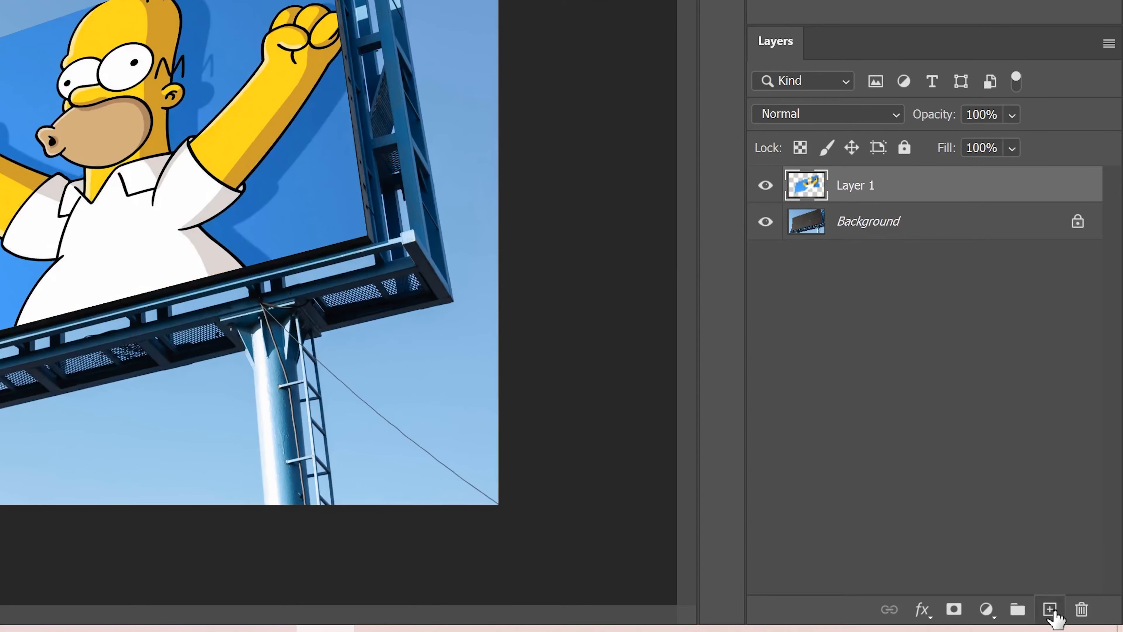
Add a new layer above the Homer layer and paste the Simpsons logo in Vanishing Point onto the billboard's lower-left area.
{"action": "left_click", "coordinate": [1050, 610]}
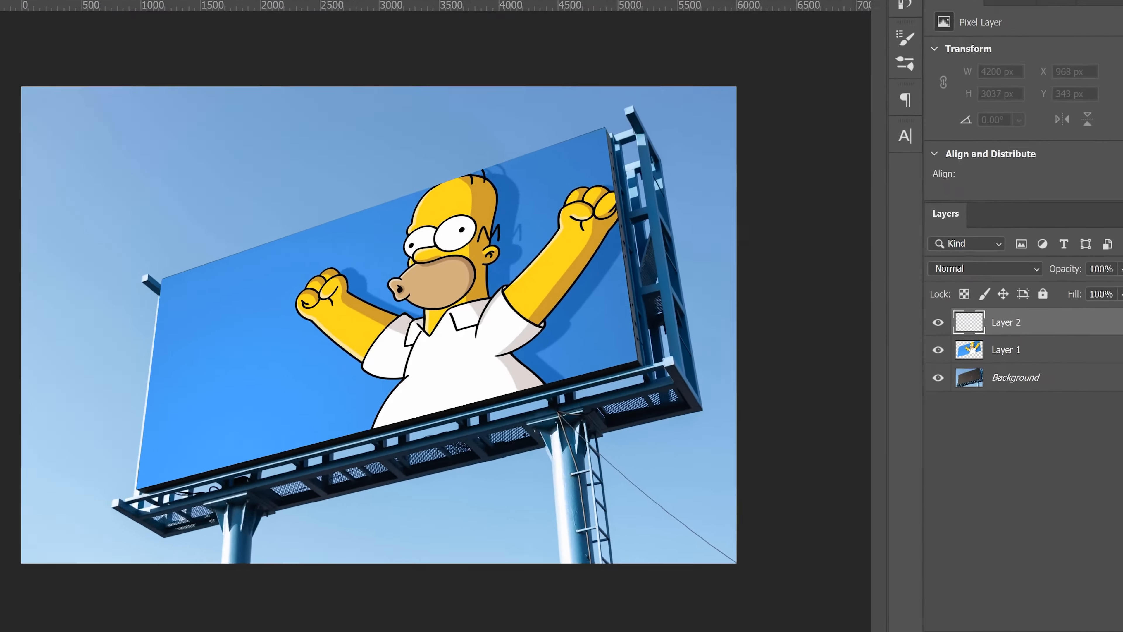
{"action": "left_click", "coordinate": [220, 9]}
{"action": "left_click", "coordinate": [265, 142]}
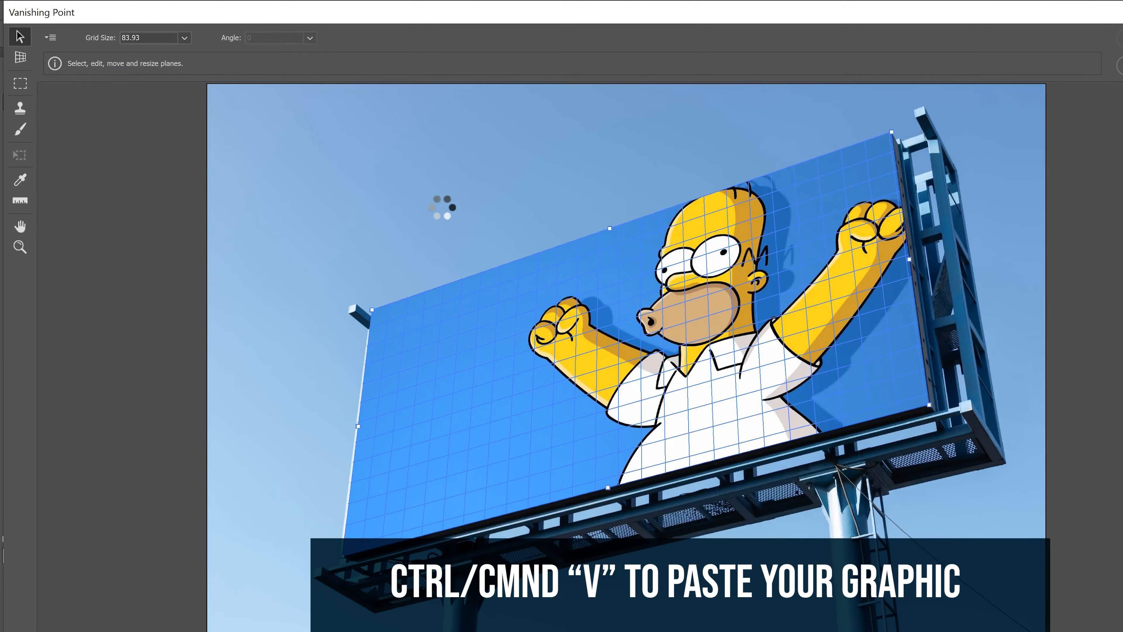
{"action": "key", "text": "ctrl+v"}
{"action": "left_click_drag", "start_coordinate": [314, 126], "coordinate": [475, 420]}
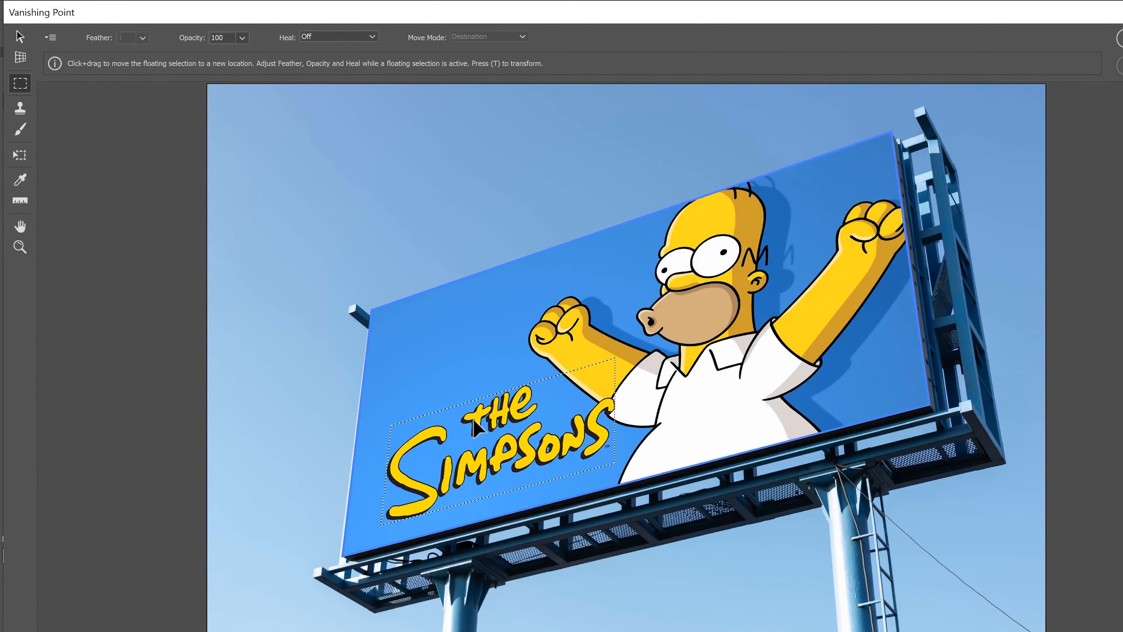
Scale the Simpsons logo down, position it in the billboard's lower-left corner clear of Homer, and apply the Vanishing Point filter.
{"action": "key", "text": "ctrl+t"}
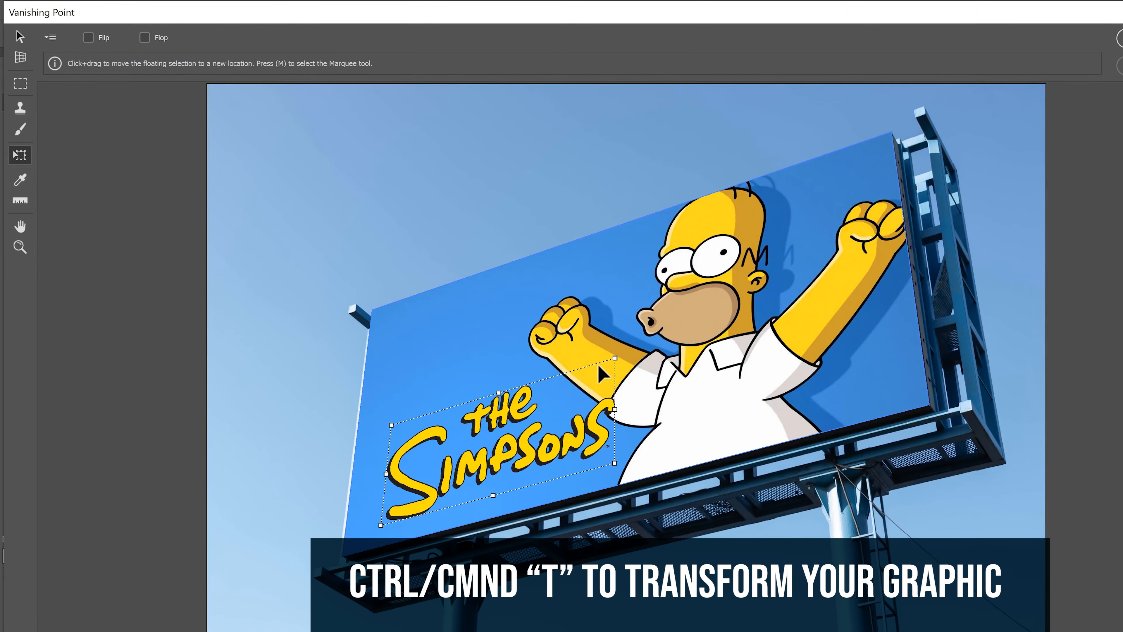
{"action": "left_click_drag", "start_coordinate": [614, 357], "coordinate": [564, 394]}
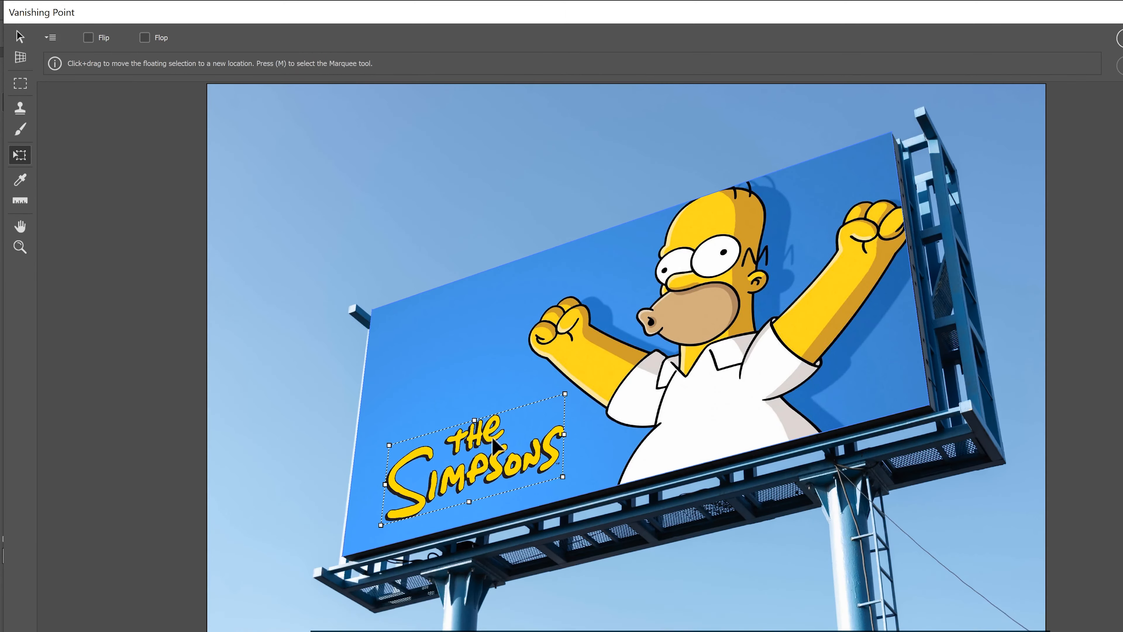
{"action": "left_click_drag", "start_coordinate": [483, 463], "coordinate": [493, 460]}
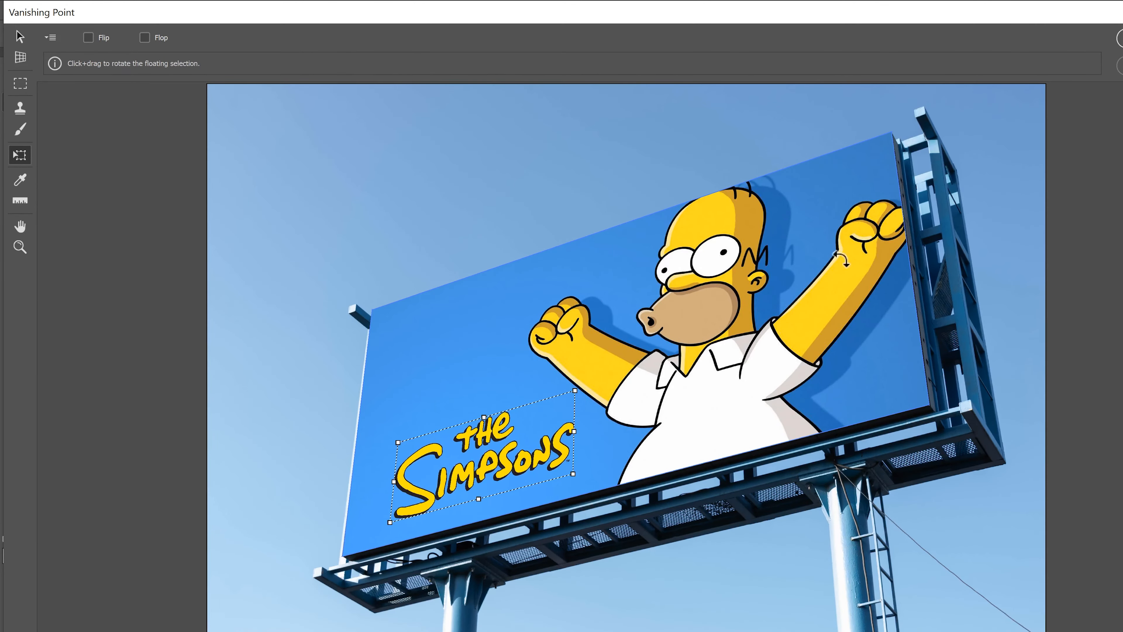
{"action": "key", "text": "Return"}
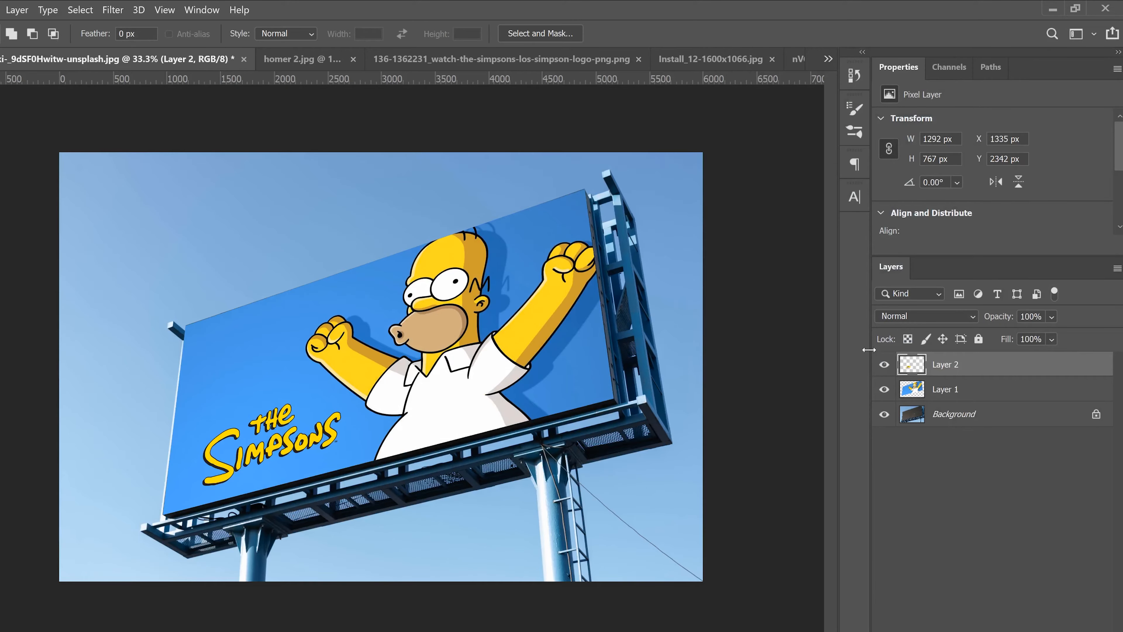
Set Layer 1's Blend If range for the underlying layer to 0/34 for the blacks and 205/255 for the whites.
{"action": "left_click", "coordinate": [977, 396]}
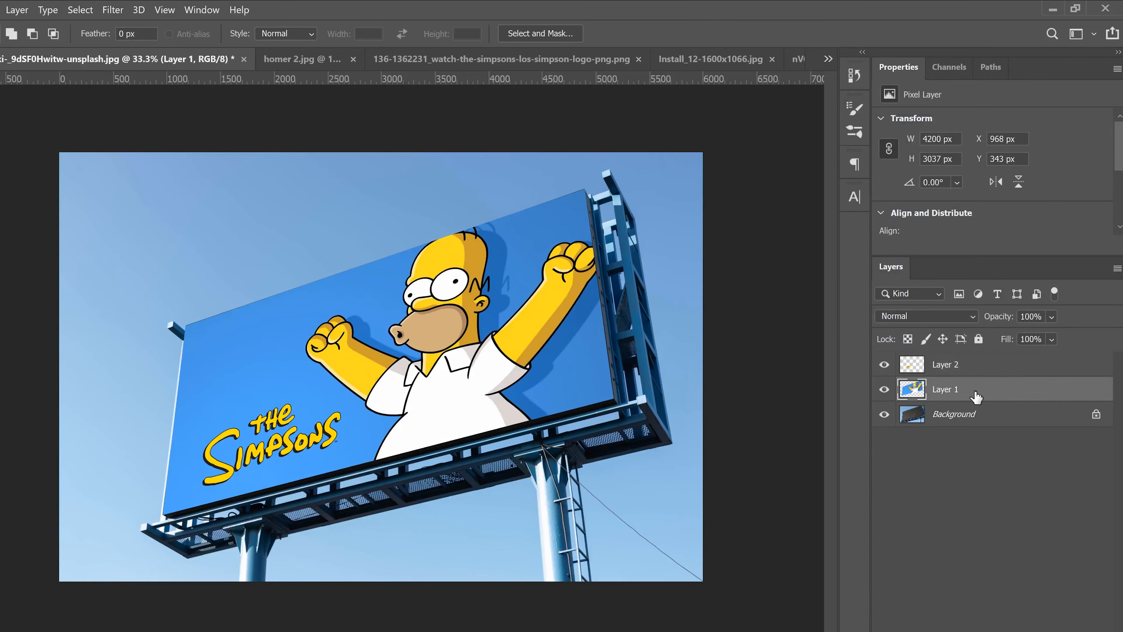
{"action": "double_click", "coordinate": [1041, 395]}
{"action": "left_click_drag", "start_coordinate": [533, 83], "coordinate": [765, 60]}
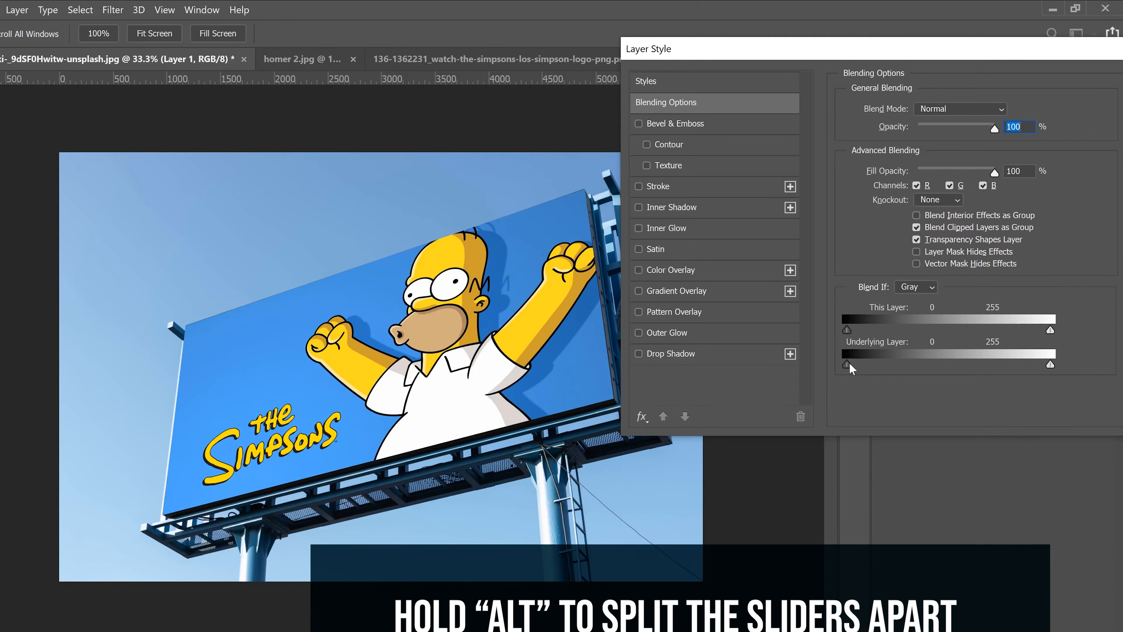
{"action": "left_click_drag", "start_coordinate": [848, 363], "coordinate": [874, 365]}
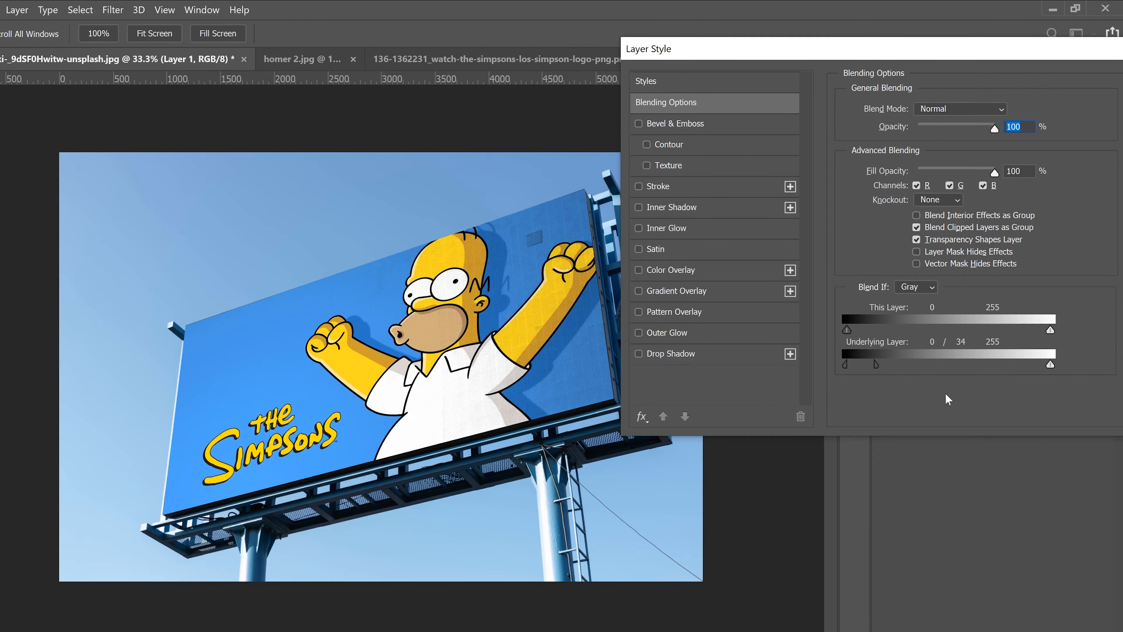
{"action": "left_click_drag", "start_coordinate": [1048, 365], "coordinate": [1014, 363]}
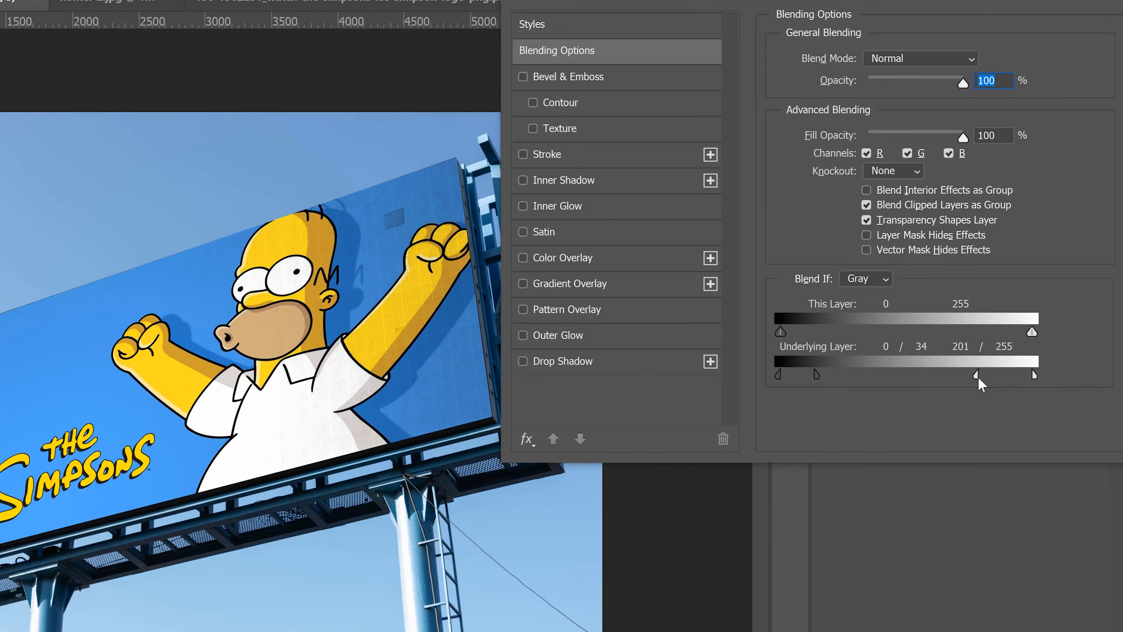
{"action": "left_click_drag", "start_coordinate": [1011, 365], "coordinate": [1009, 365]}
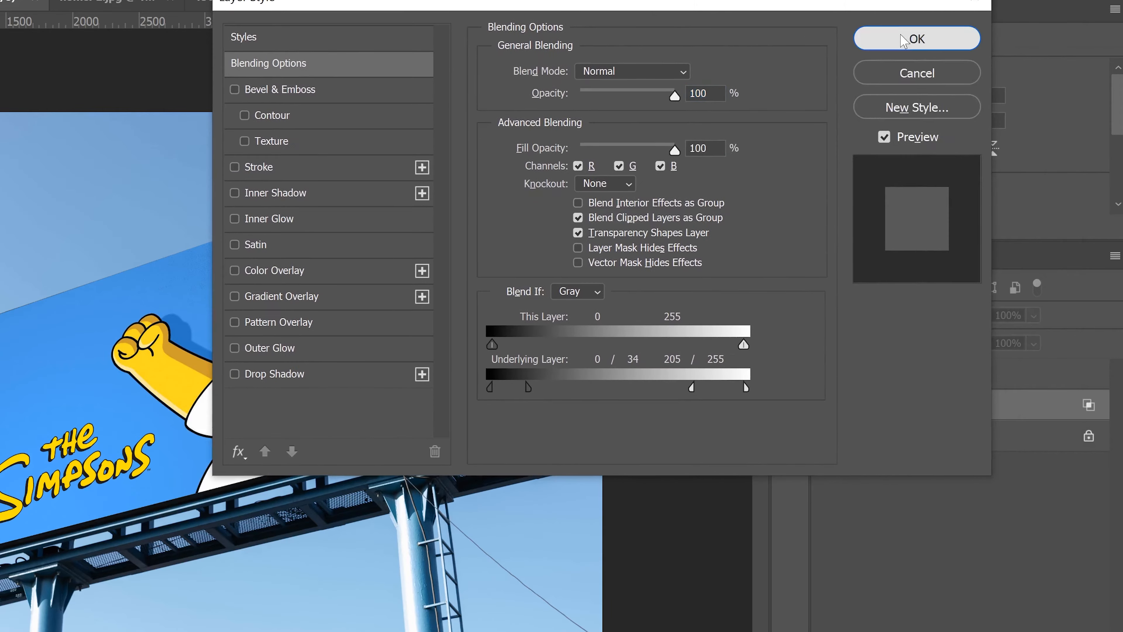
{"action": "left_click", "coordinate": [904, 40]}
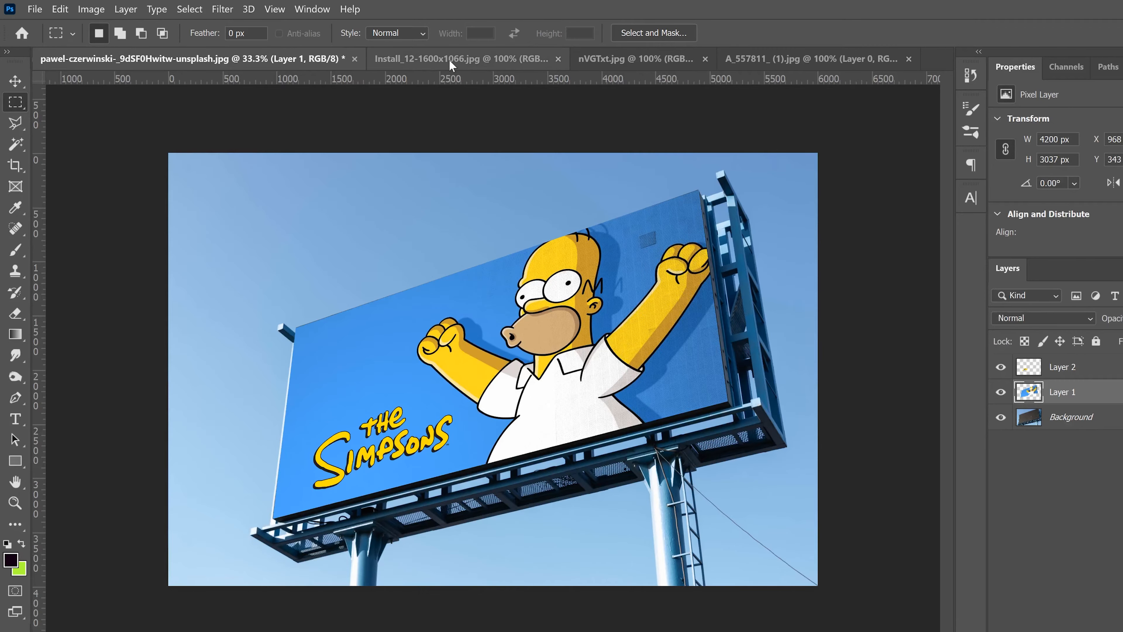
Switch to Install_12-1600x1066.jpg, add a new layer and open the Vanishing Point filter on it.
{"action": "left_click", "coordinate": [455, 62]}
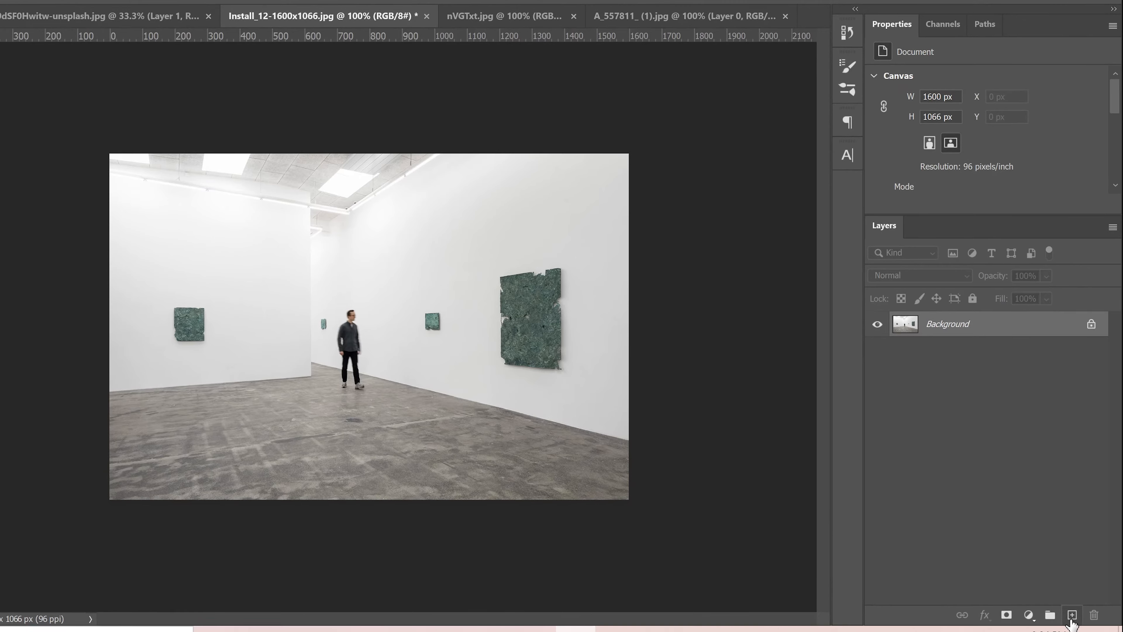
{"action": "left_click", "coordinate": [1072, 616]}
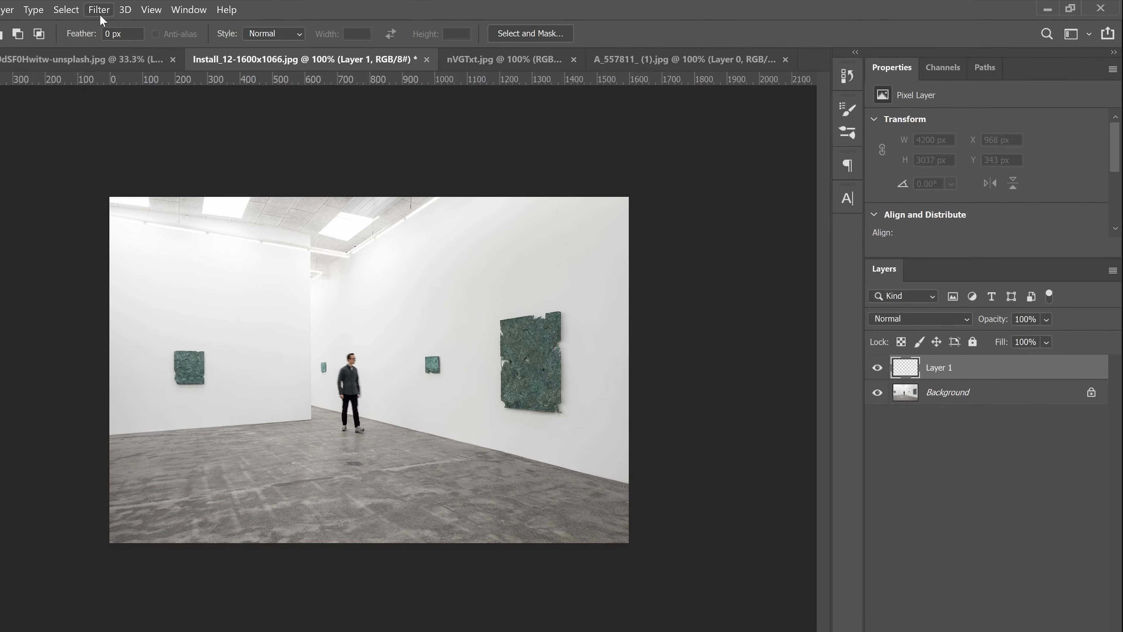
{"action": "left_click", "coordinate": [99, 9]}
{"action": "left_click", "coordinate": [135, 139]}
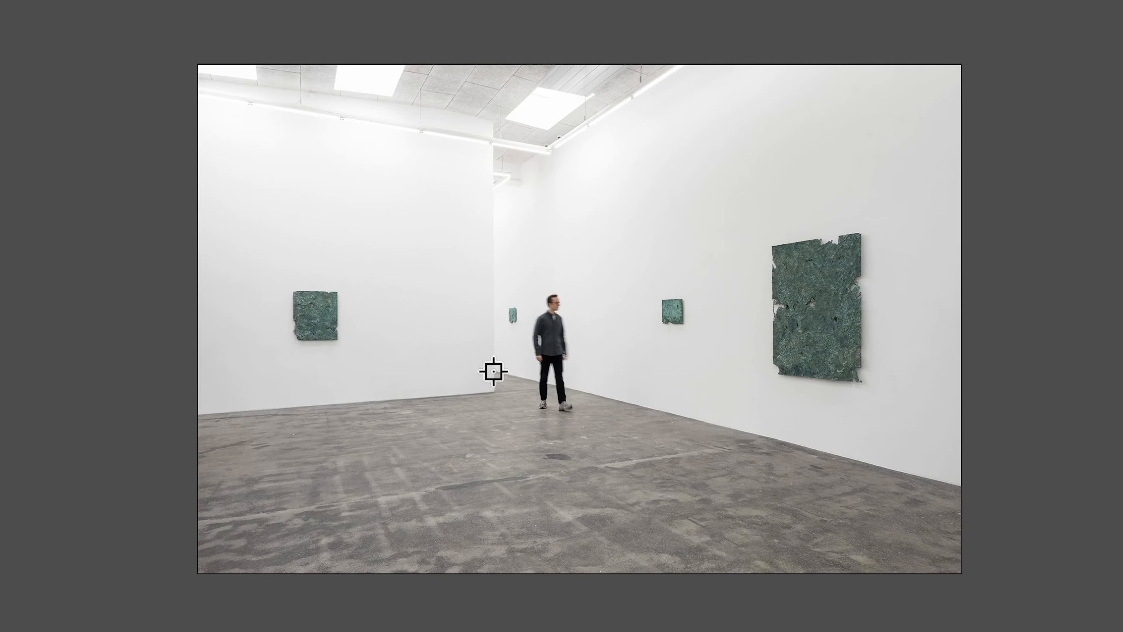
Create a four-corner perspective plane on the gallery's right wall, from the edge of the left wall to just past the large artwork.
{"action": "left_click_drag", "start_coordinate": [509, 377], "coordinate": [494, 189]}
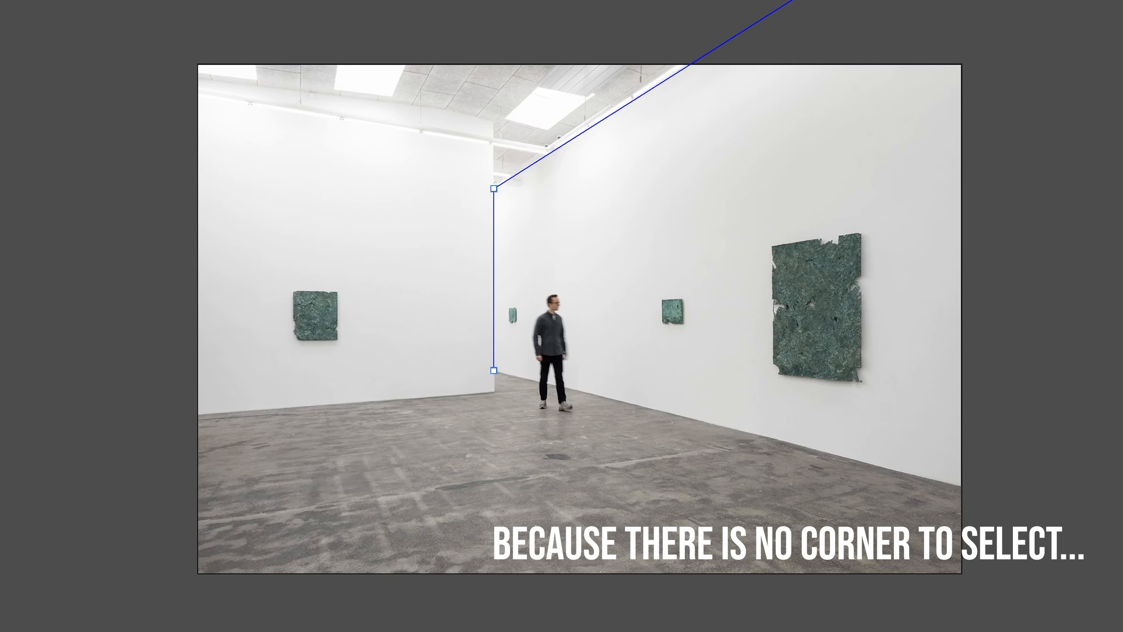
{"action": "left_click", "coordinate": [864, 83]}
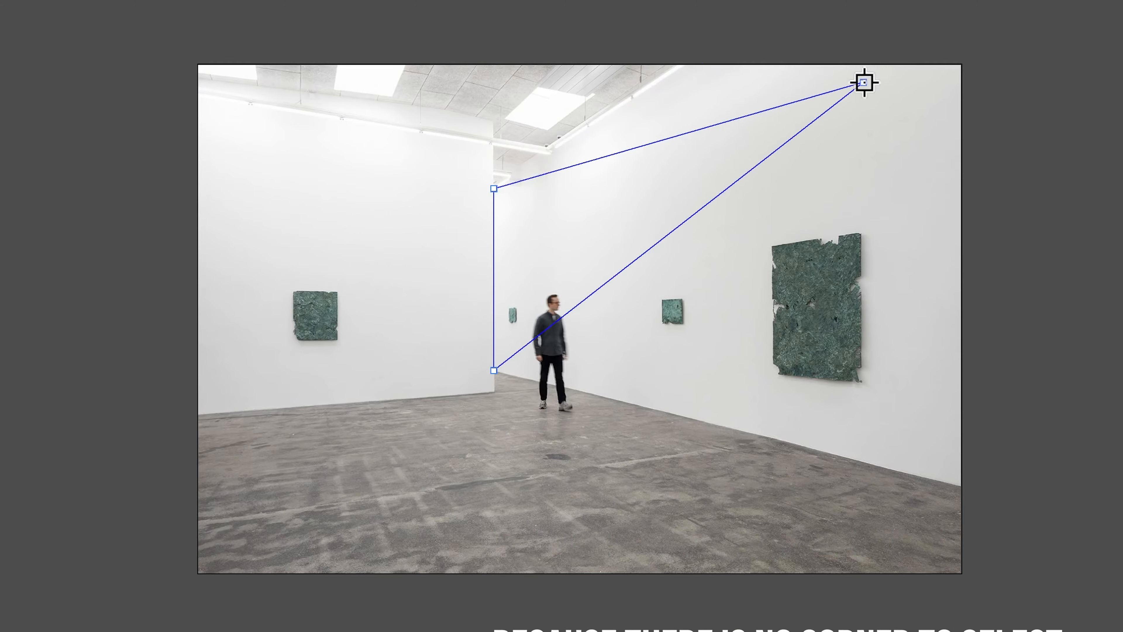
{"action": "left_click", "coordinate": [865, 463]}
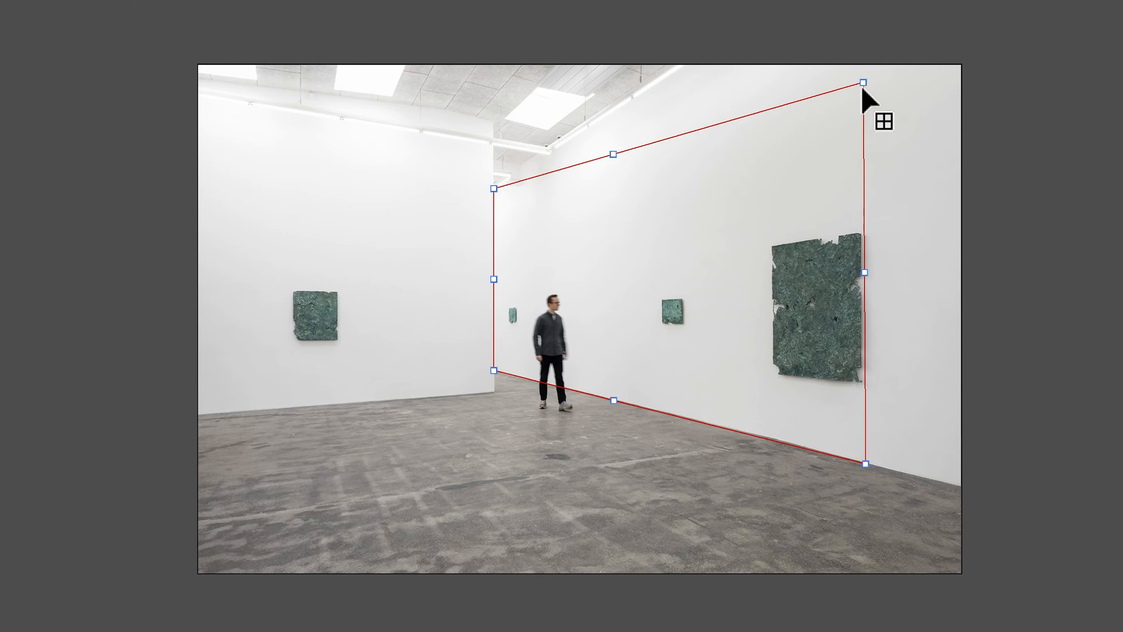
Raise the plane's upper near corner above the image to follow the wall's ceiling line, and fine-tune the corners against the wall.
{"action": "left_click_drag", "start_coordinate": [863, 82], "coordinate": [866, 41]}
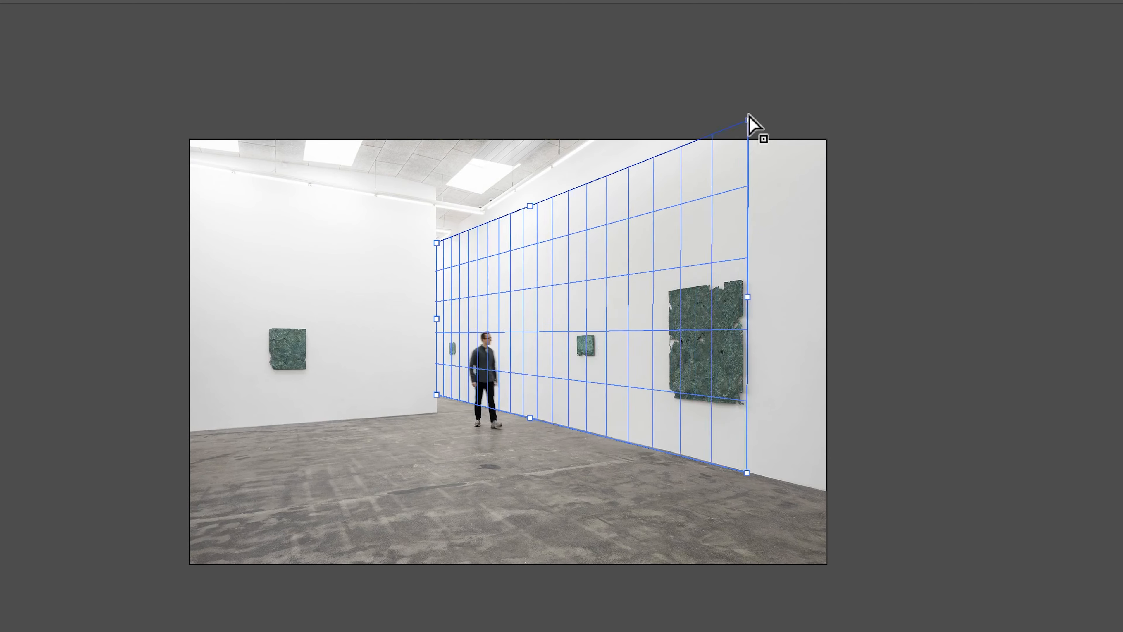
{"action": "left_click_drag", "start_coordinate": [748, 116], "coordinate": [747, 48]}
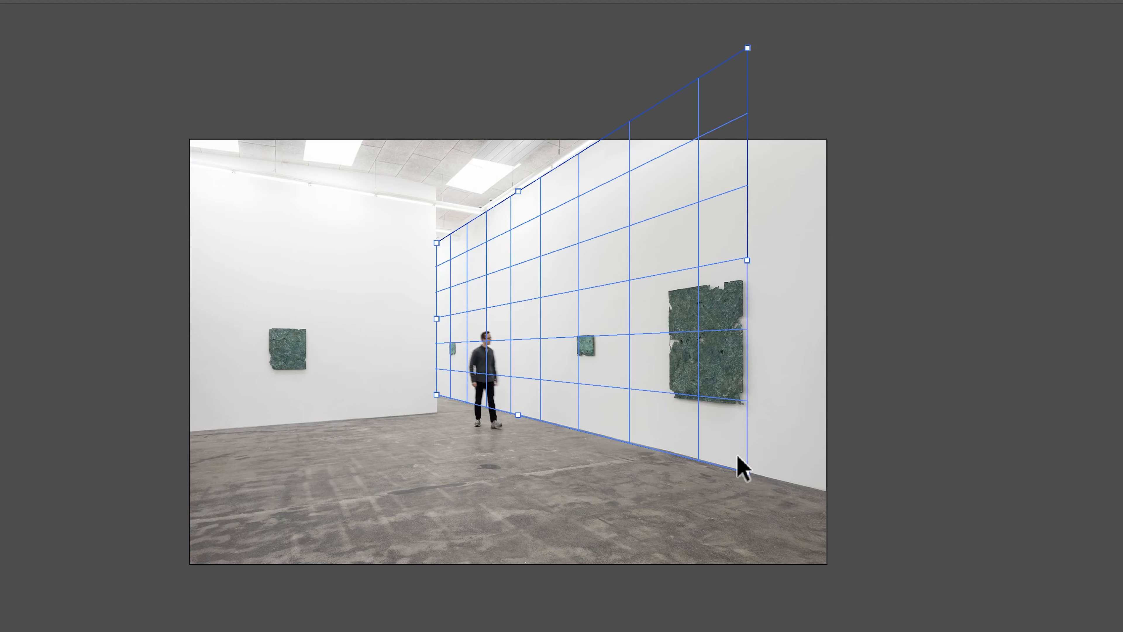
{"action": "key", "text": "super+plus"}
{"action": "key", "text": "super+plus"}
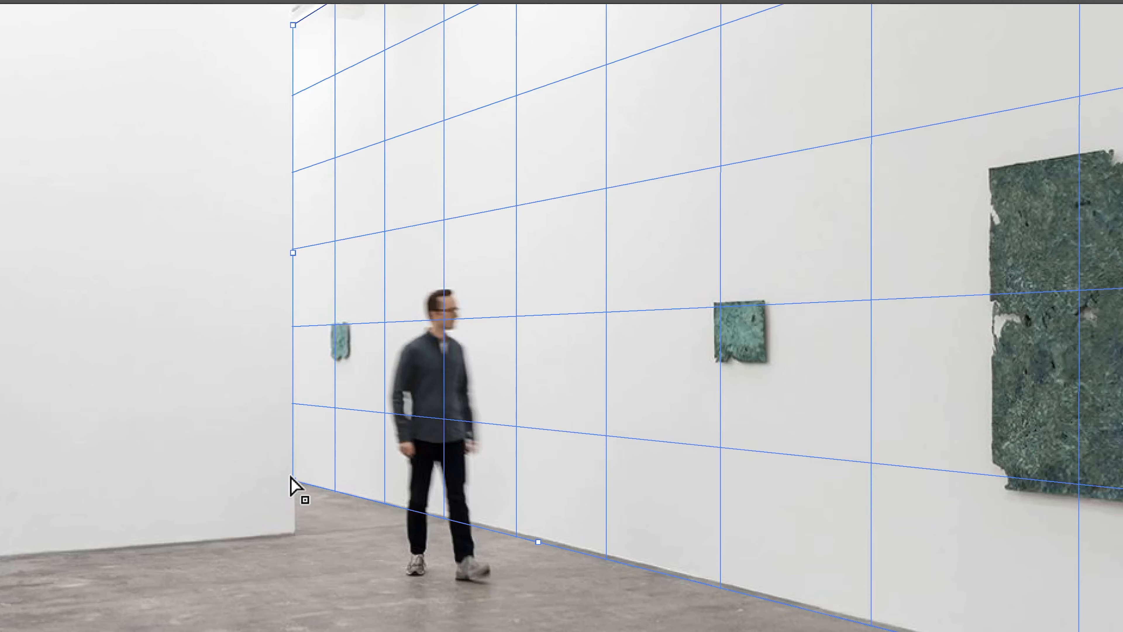
{"action": "left_click_drag", "start_coordinate": [1113, 199], "coordinate": [1111, 184]}
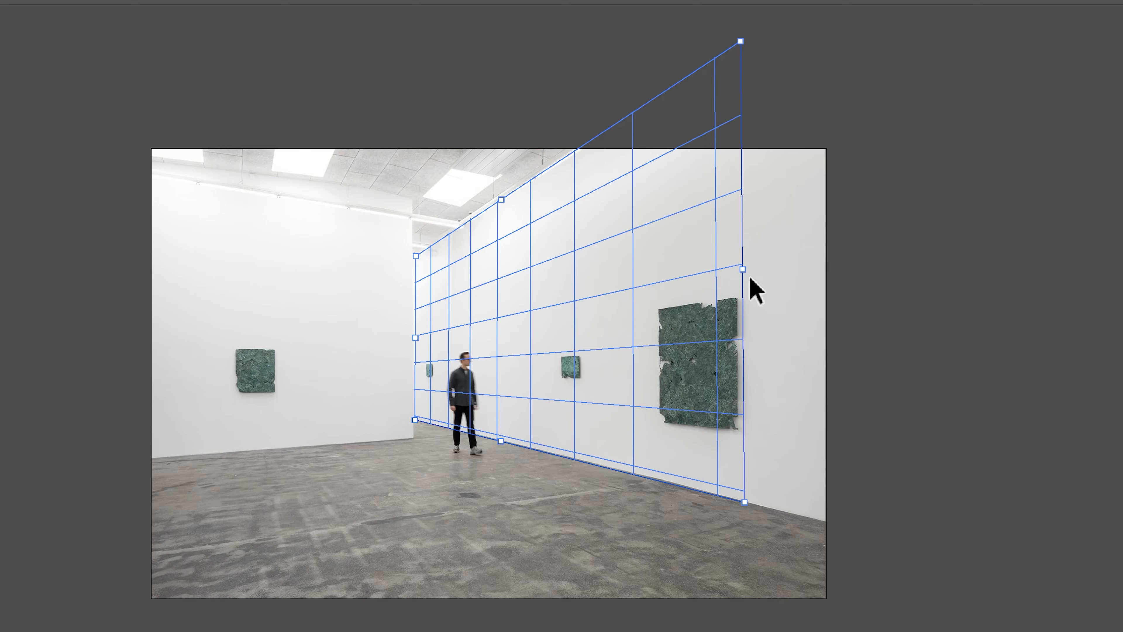
Extend the plane past the photo's right edge, align its far edge with the end of the left wall, and accept the plane.
{"action": "left_click_drag", "start_coordinate": [742, 268], "coordinate": [944, 306]}
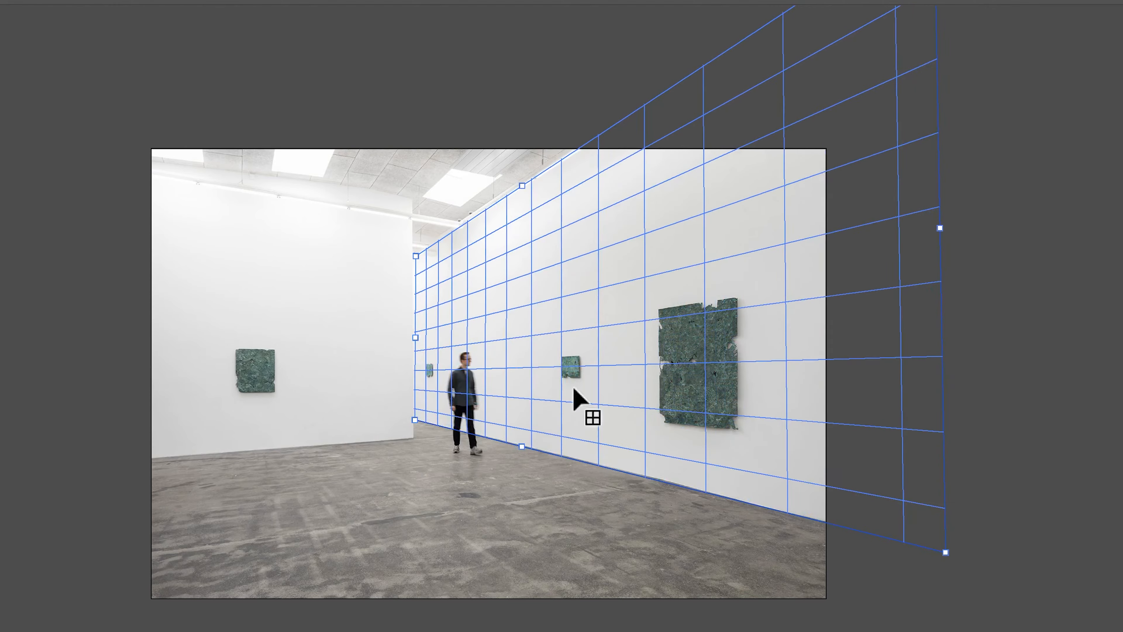
{"action": "left_click_drag", "start_coordinate": [417, 337], "coordinate": [559, 340]}
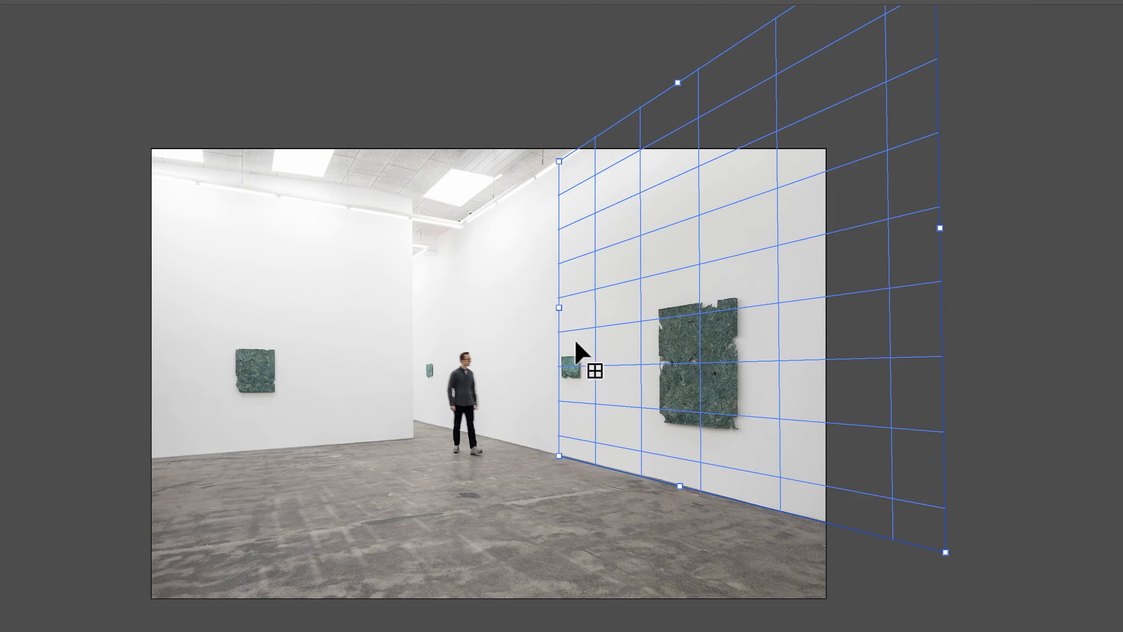
{"action": "left_click_drag", "start_coordinate": [540, 312], "coordinate": [416, 316]}
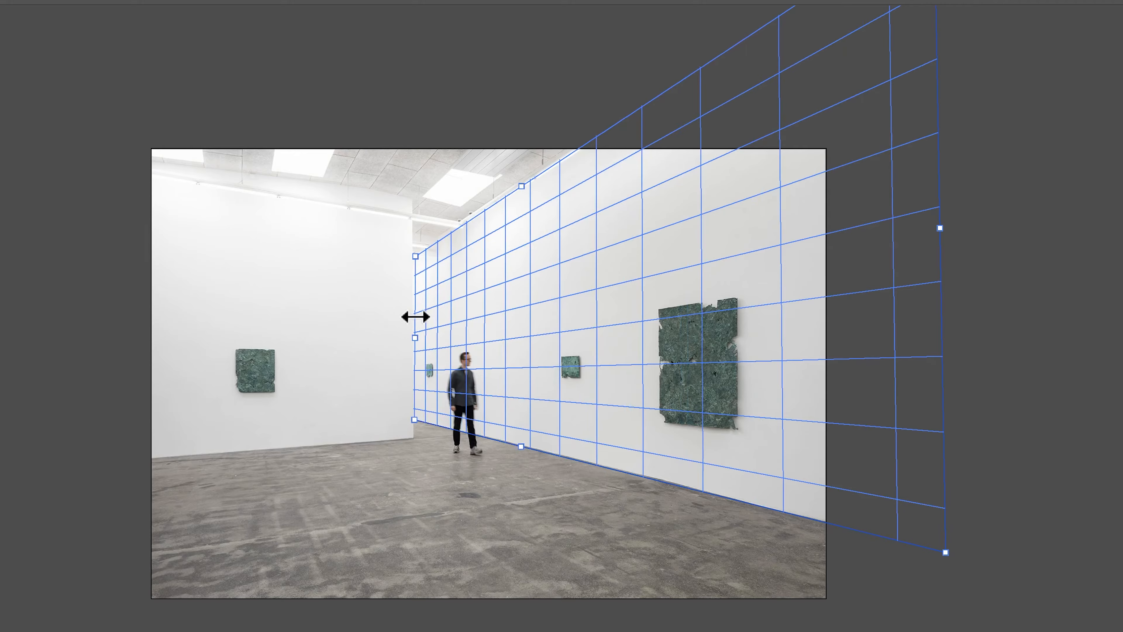
{"action": "left_click_drag", "start_coordinate": [414, 317], "coordinate": [414, 317]}
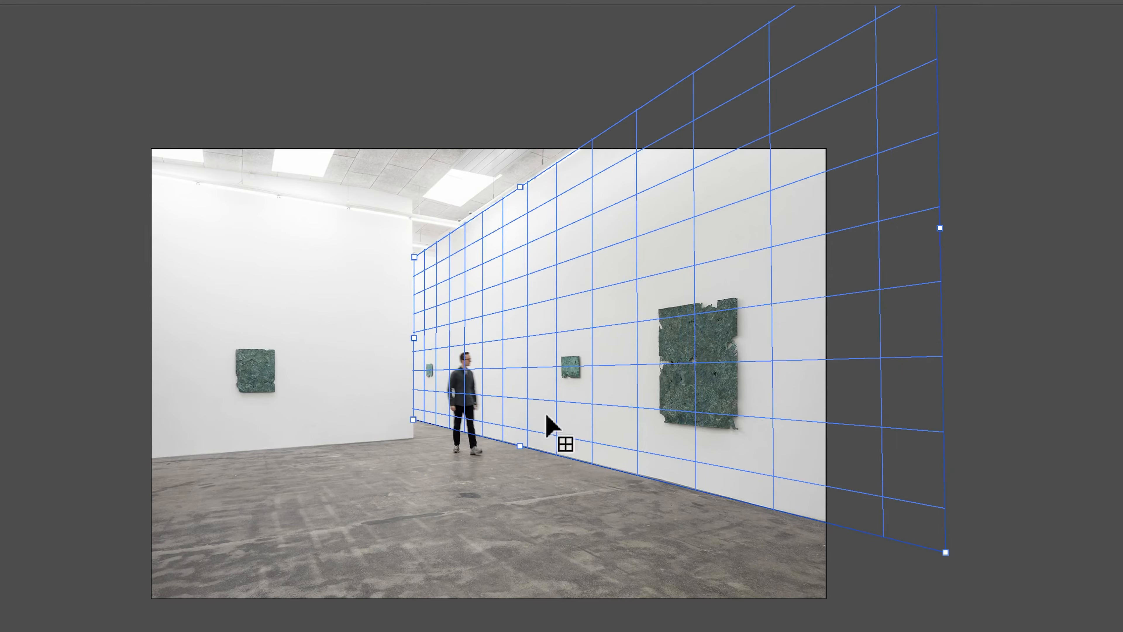
{"action": "left_click", "coordinate": [1028, 40]}
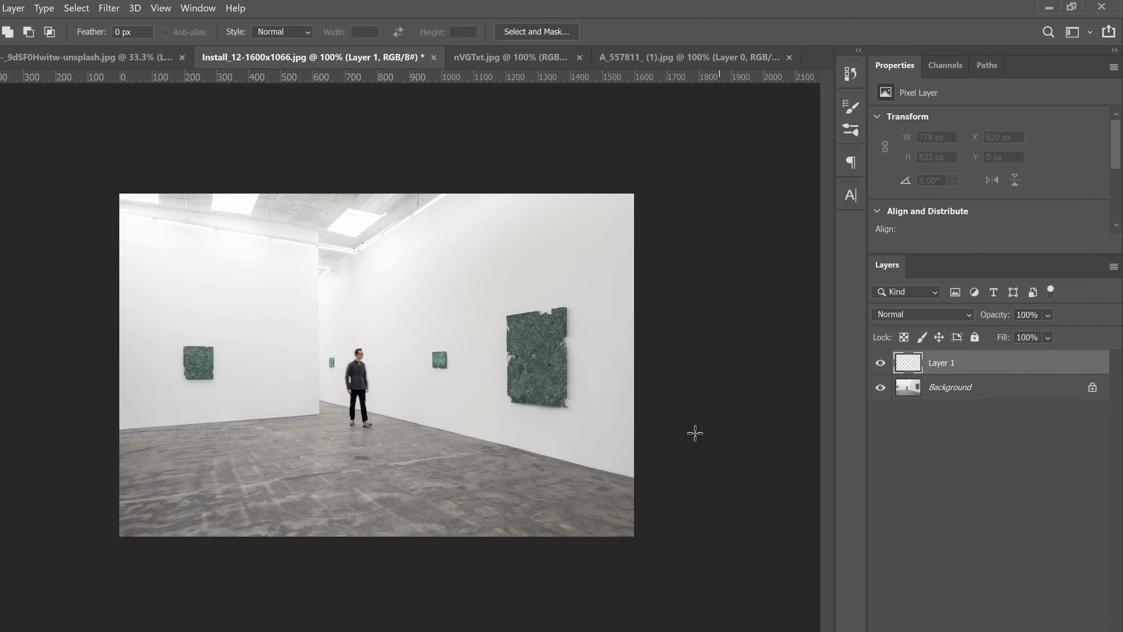
Select and copy the whole nVGTxt.jpg pattern image and return to the Install_12-1600x1066.jpg document.
{"action": "left_click", "coordinate": [508, 62]}
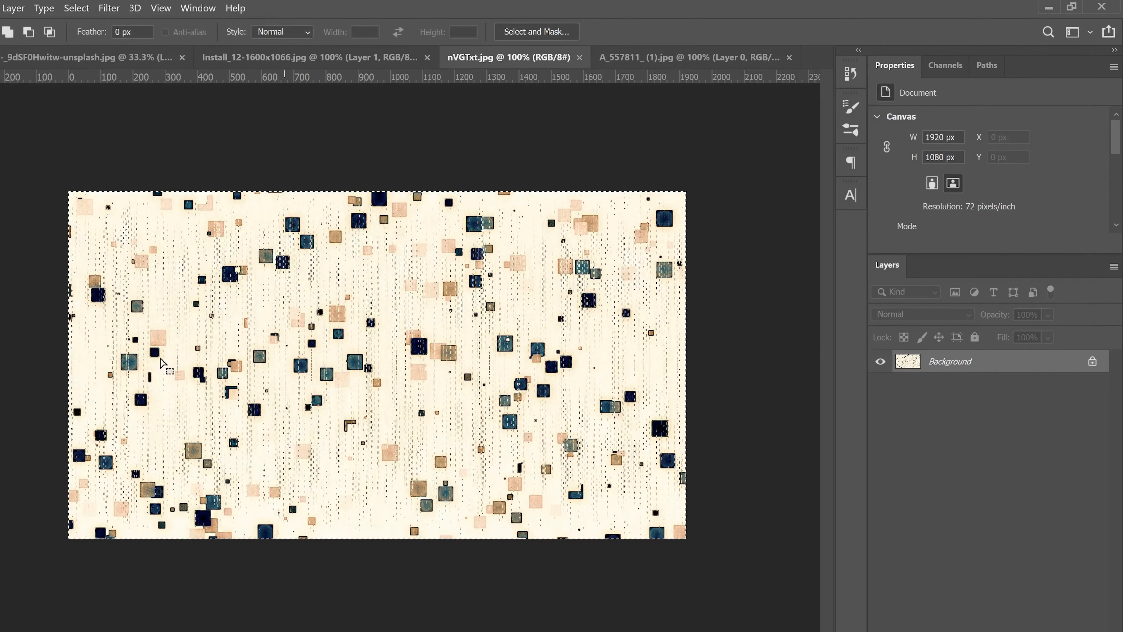
{"action": "left_click", "coordinate": [77, 8]}
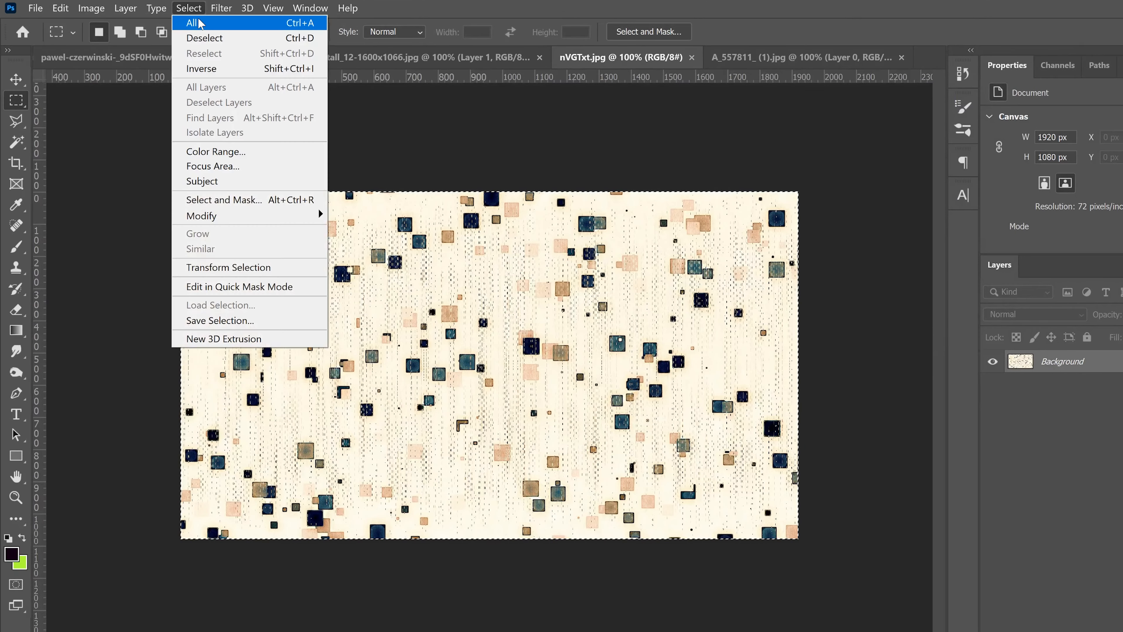
{"action": "left_click", "coordinate": [193, 23]}
{"action": "left_click", "coordinate": [60, 8]}
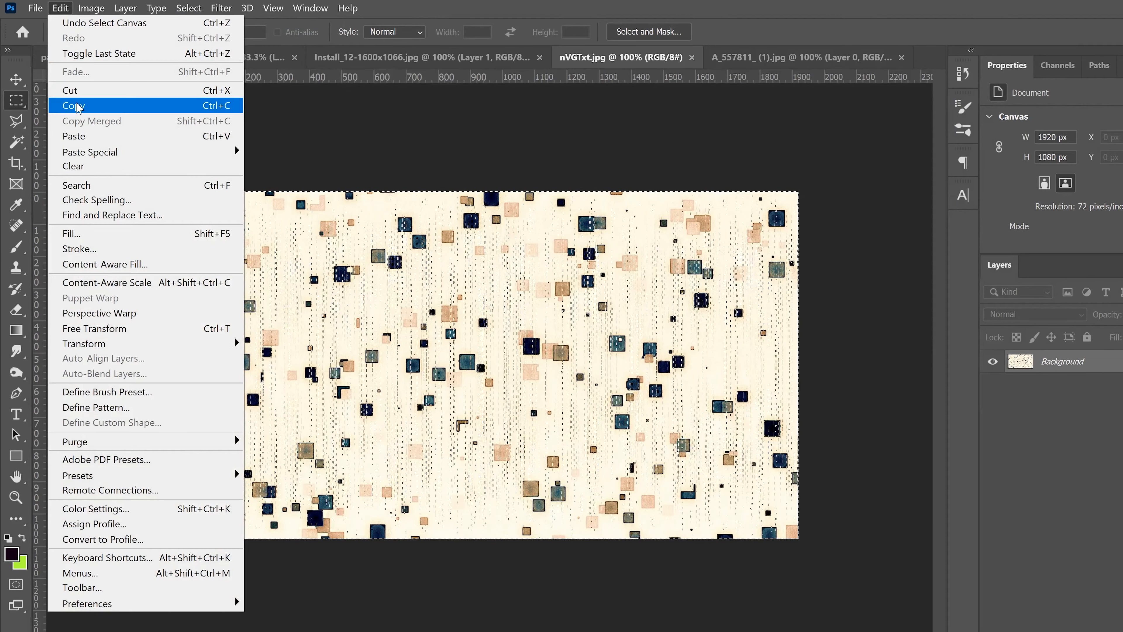
{"action": "left_click", "coordinate": [162, 102]}
{"action": "left_click", "coordinate": [446, 60]}
{"action": "key", "text": "ctrl+v"}
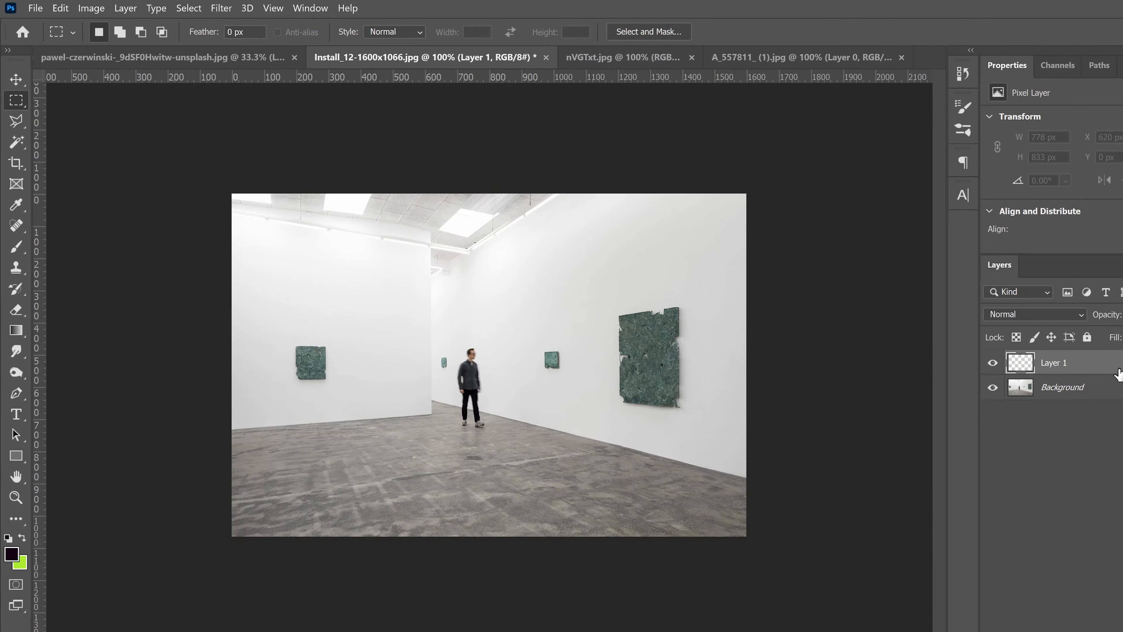
Paste the copied pattern image into Vanishing Point on Layer 1 and position it inside the right wall's perspective plane.
{"action": "left_click", "coordinate": [221, 8]}
{"action": "left_click", "coordinate": [253, 141]}
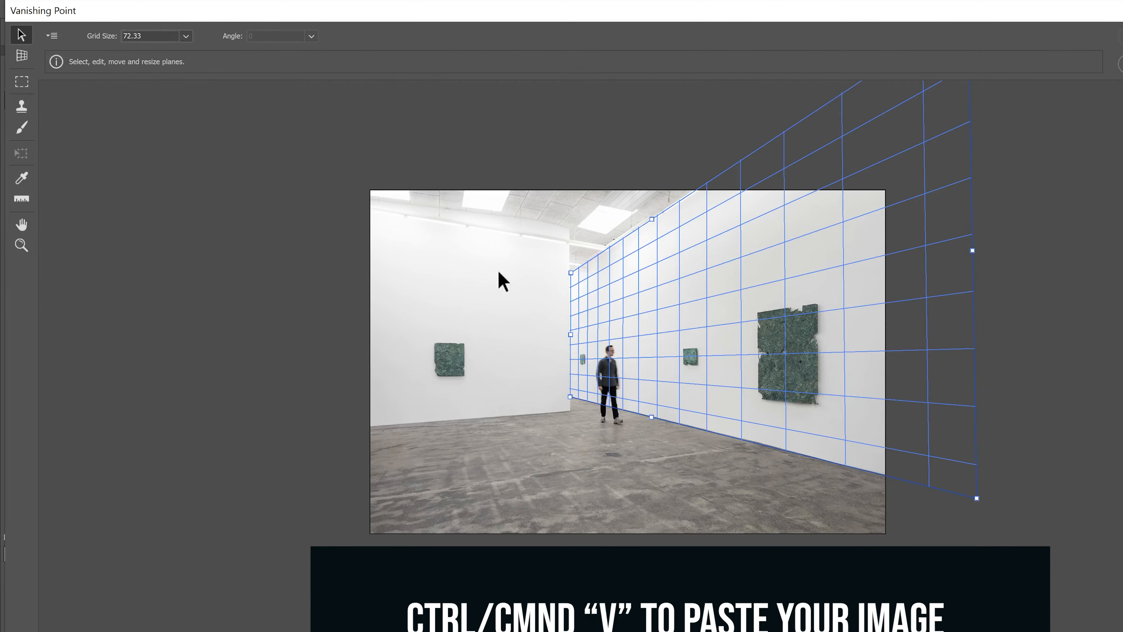
{"action": "key", "text": "ctrl+v"}
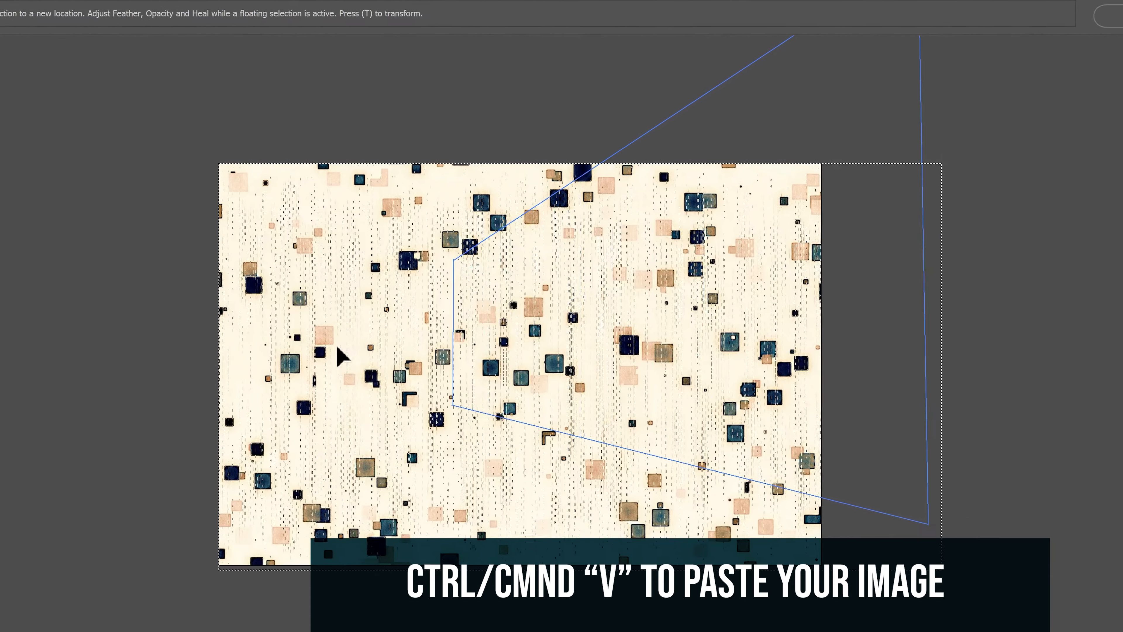
{"action": "left_click_drag", "start_coordinate": [344, 327], "coordinate": [526, 316]}
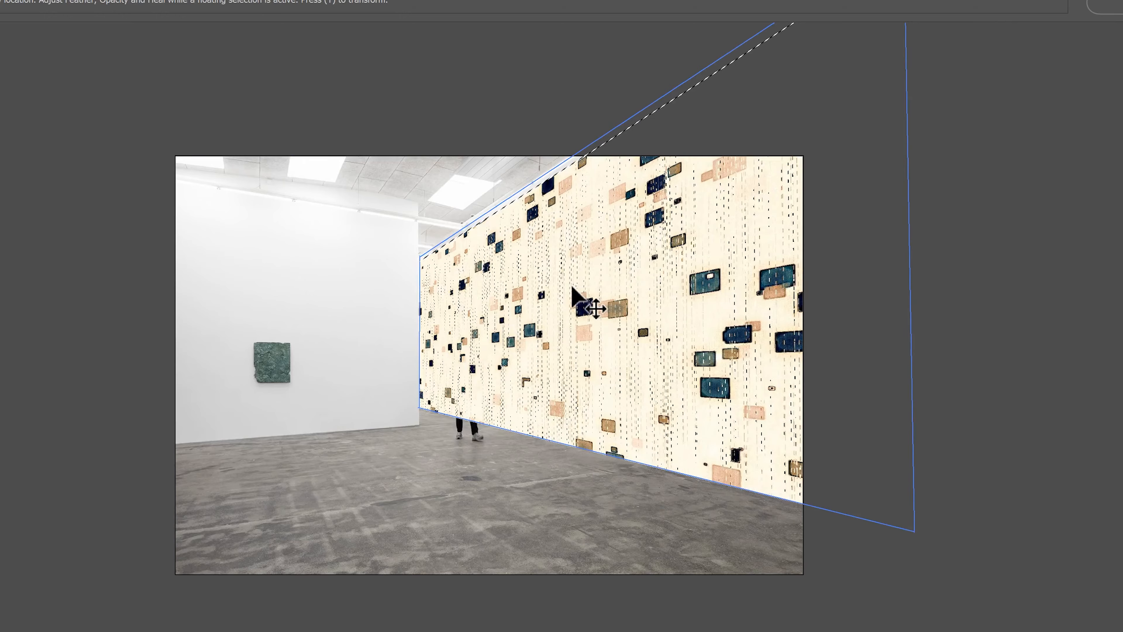
Transform the pasted pattern to fill the right wall's perspective plane down to the floor line, and apply the Vanishing Point filter.
{"action": "key", "text": "t"}
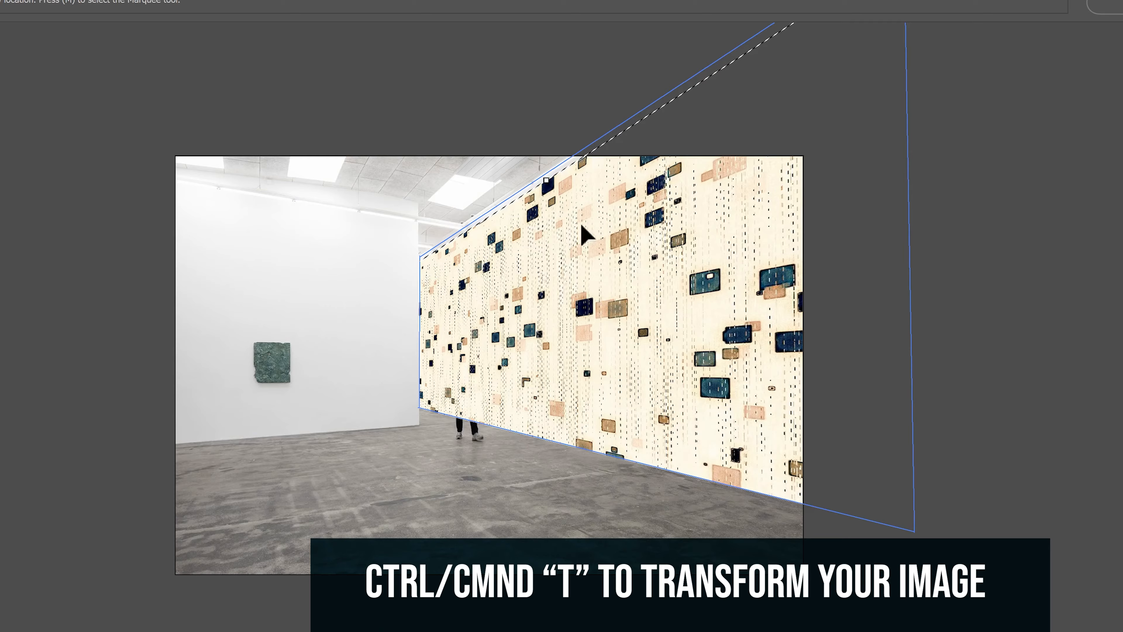
{"action": "left_click_drag", "start_coordinate": [480, 279], "coordinate": [545, 268]}
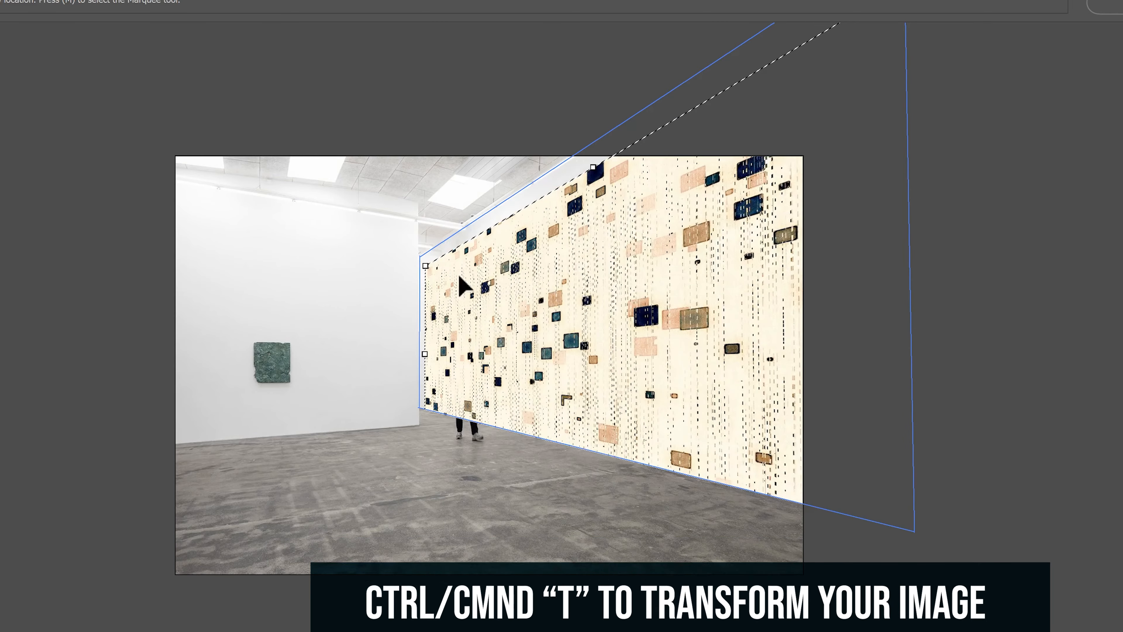
{"action": "left_click_drag", "start_coordinate": [426, 266], "coordinate": [561, 283]}
{"action": "left_click_drag", "start_coordinate": [644, 341], "coordinate": [498, 291]}
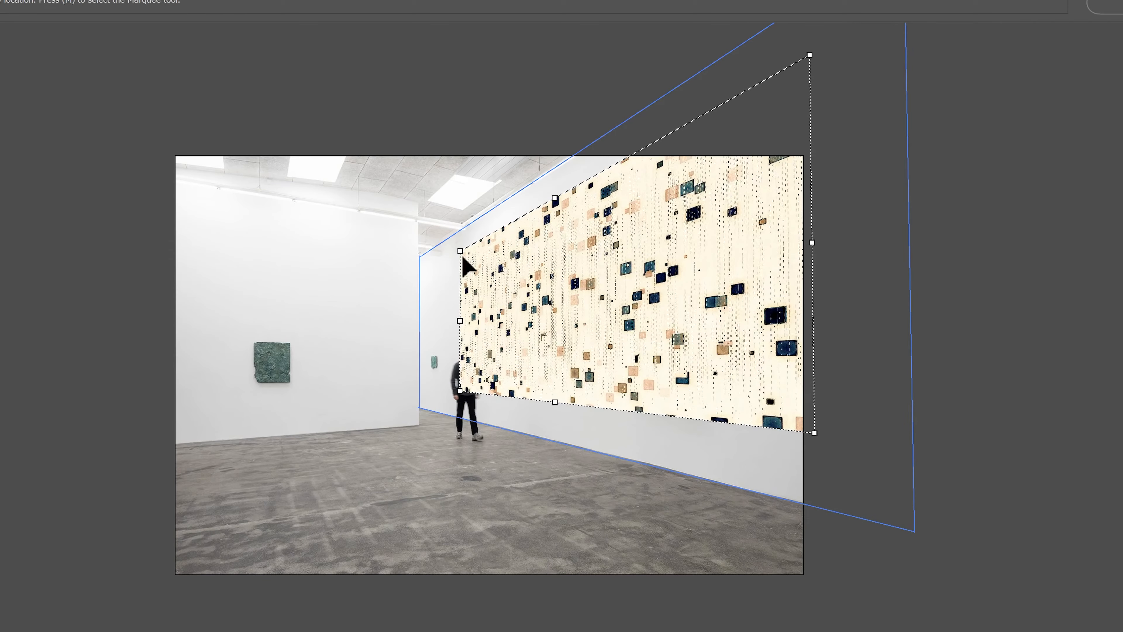
{"action": "left_click_drag", "start_coordinate": [461, 252], "coordinate": [415, 245]}
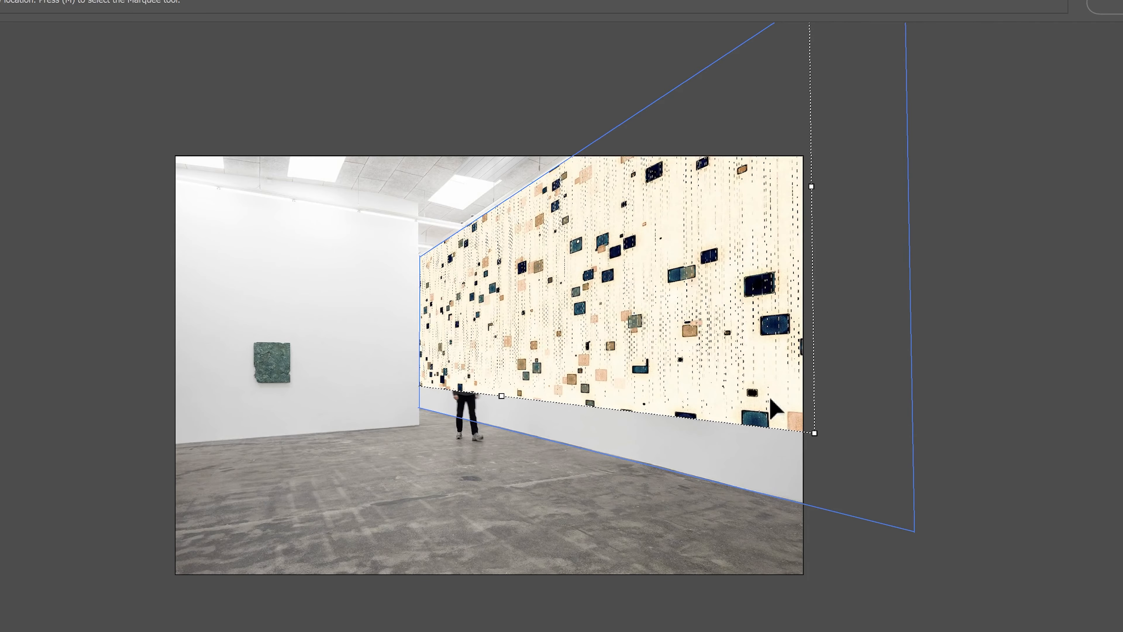
{"action": "left_click_drag", "start_coordinate": [814, 432], "coordinate": [943, 566]}
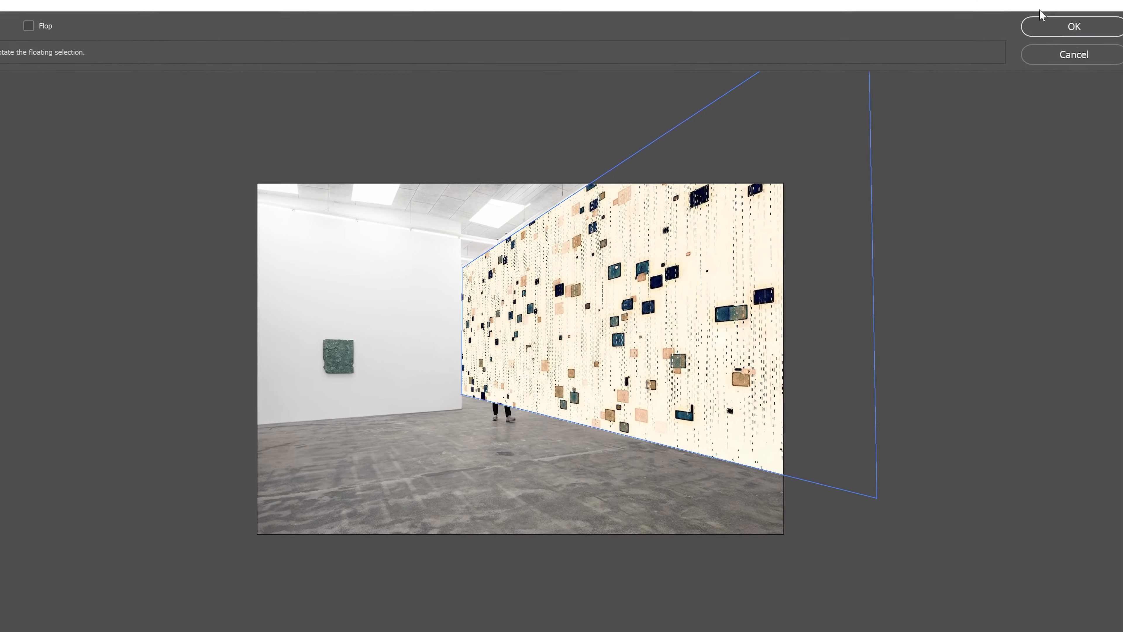
{"action": "left_click", "coordinate": [1055, 40]}
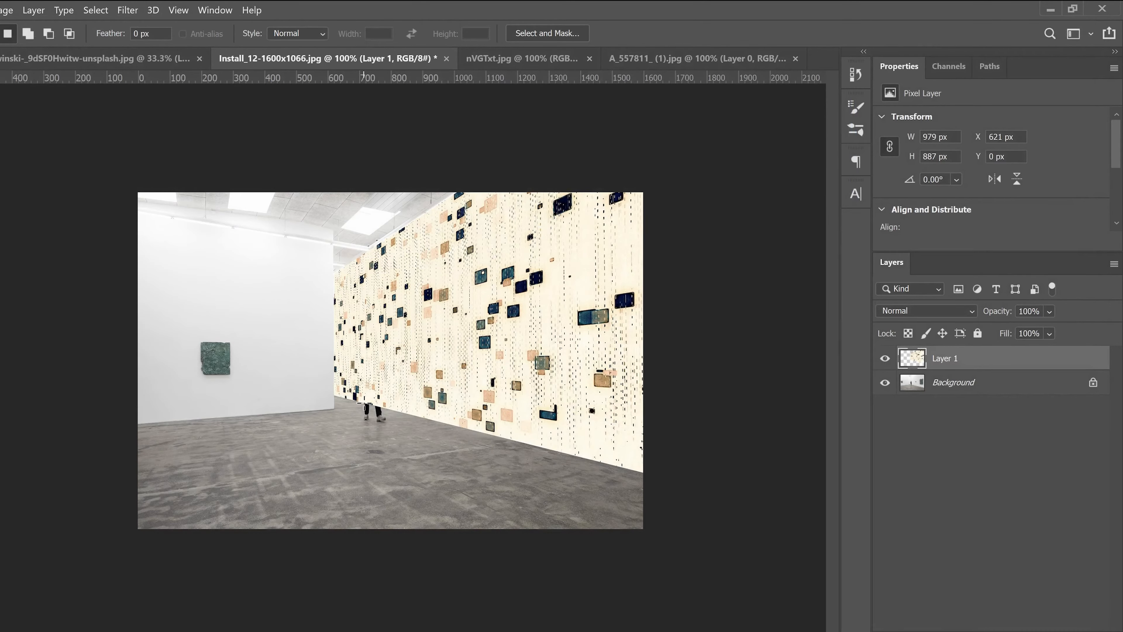
Duplicate the Background layer, hide Layer 1, and select the standing man on the copy with Select Subject.
{"action": "left_click", "coordinate": [995, 383]}
{"action": "key", "text": "ctrl+j"}
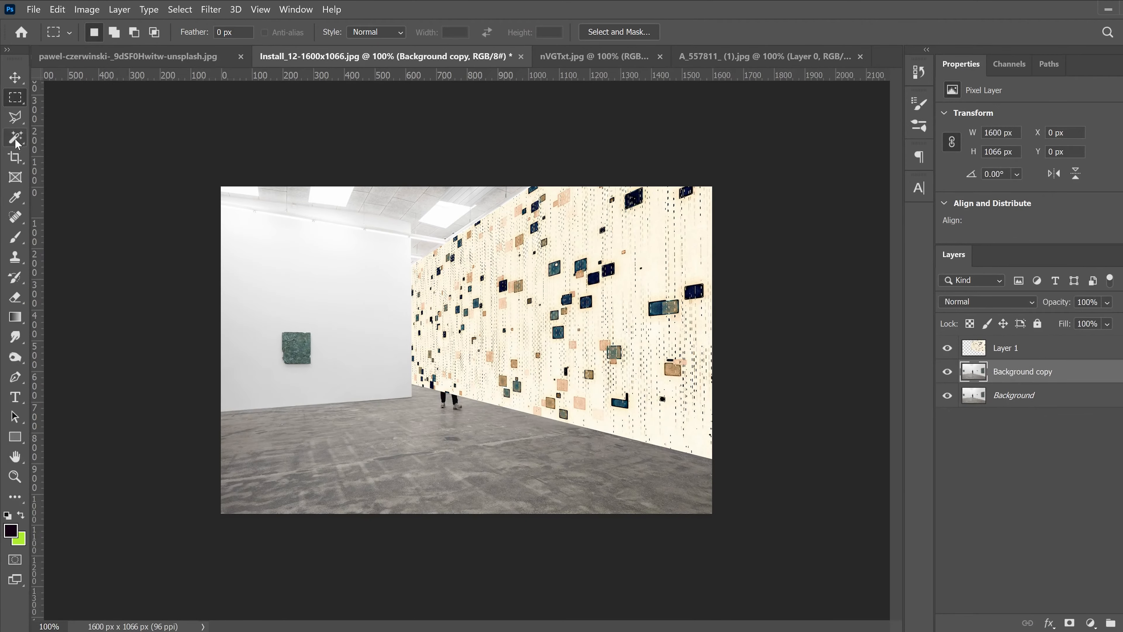
{"action": "left_click", "coordinate": [15, 139]}
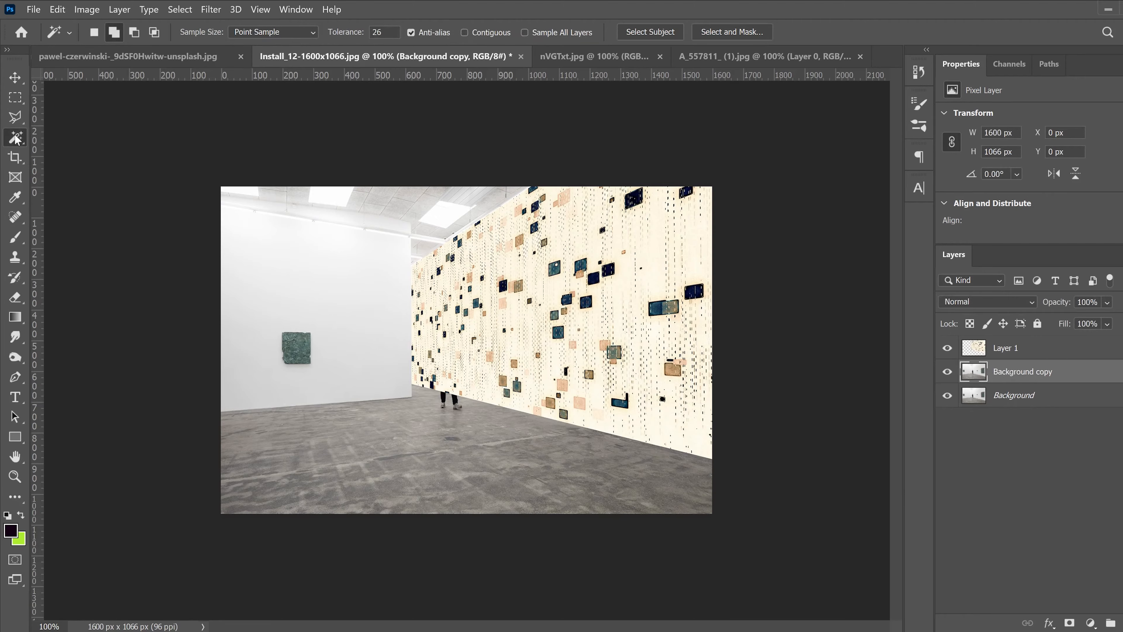
{"action": "right_click", "coordinate": [16, 139]}
{"action": "left_click", "coordinate": [72, 150]}
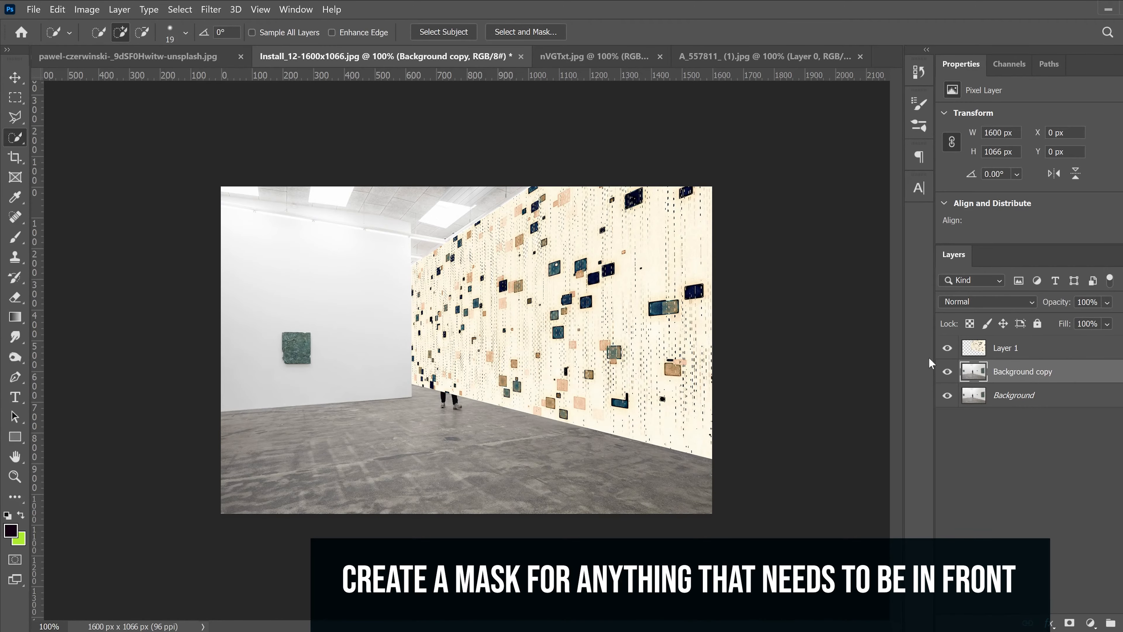
{"action": "left_click", "coordinate": [947, 348]}
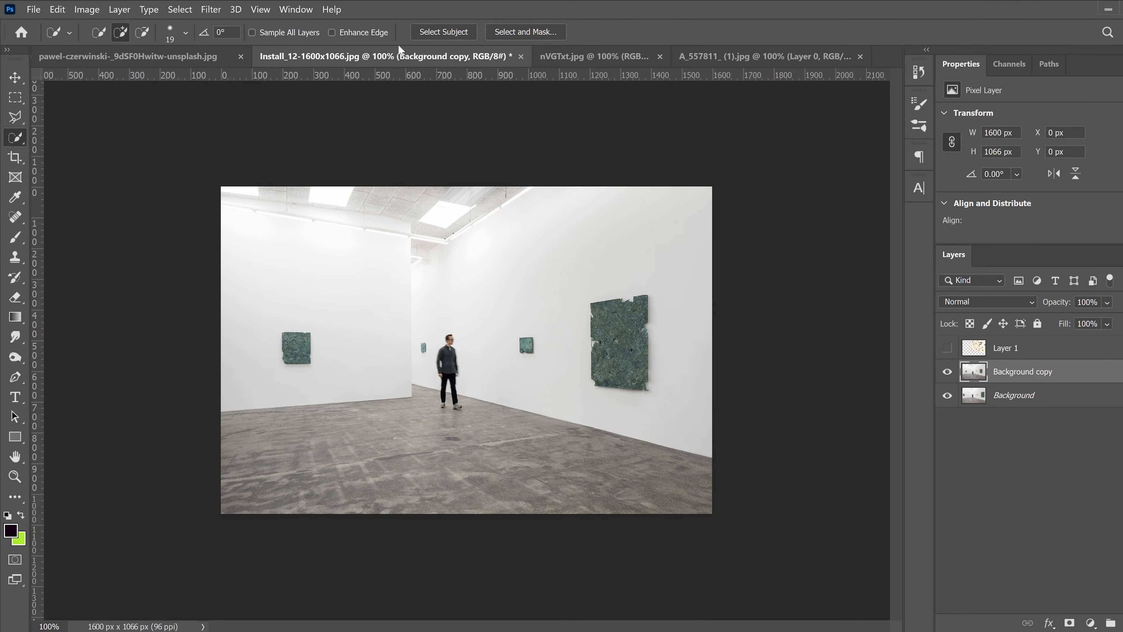
{"action": "left_click", "coordinate": [429, 35]}
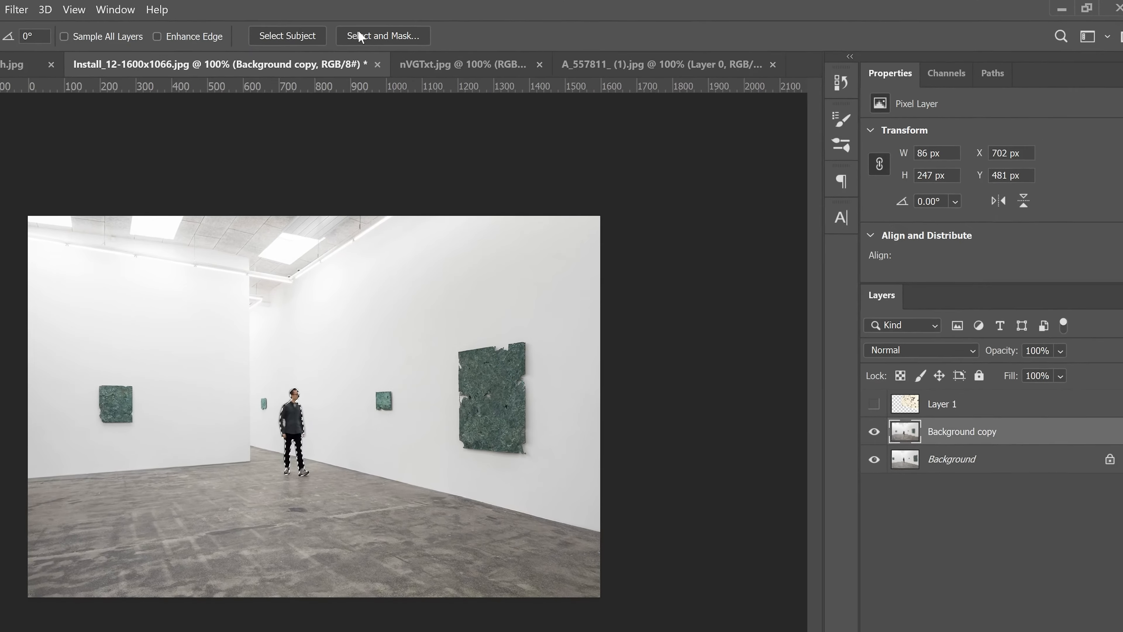
Refine the man's selection with Radius 1 px, Feather 0.2 px and Shift Edge -5%, and output it as a layer mask.
{"action": "left_click", "coordinate": [526, 32]}
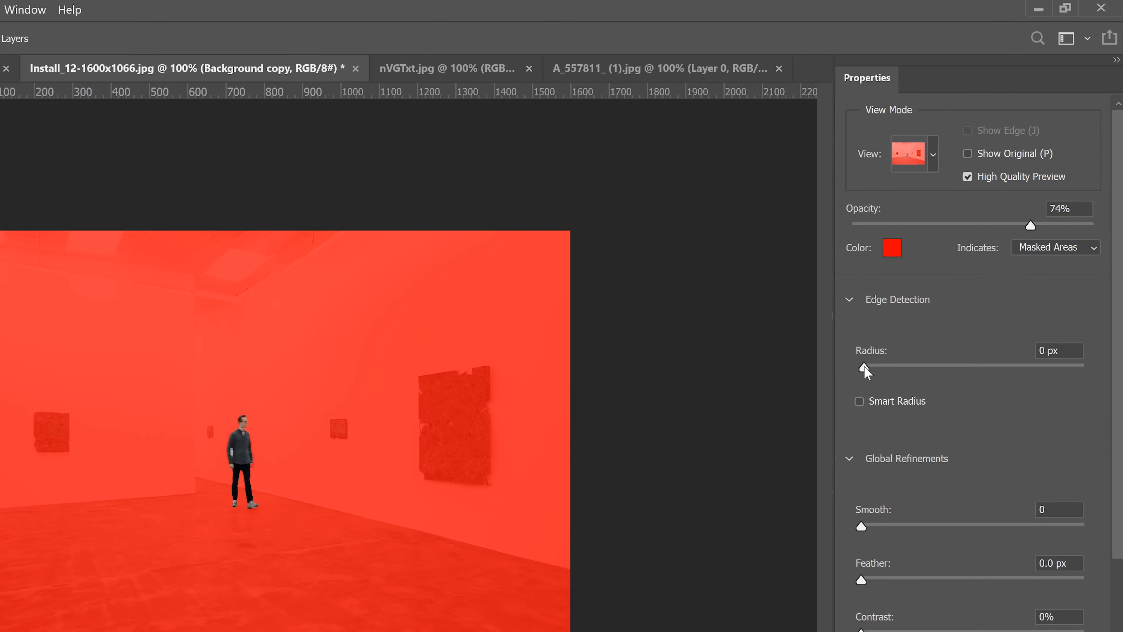
{"action": "left_click_drag", "start_coordinate": [862, 583], "coordinate": [866, 582]}
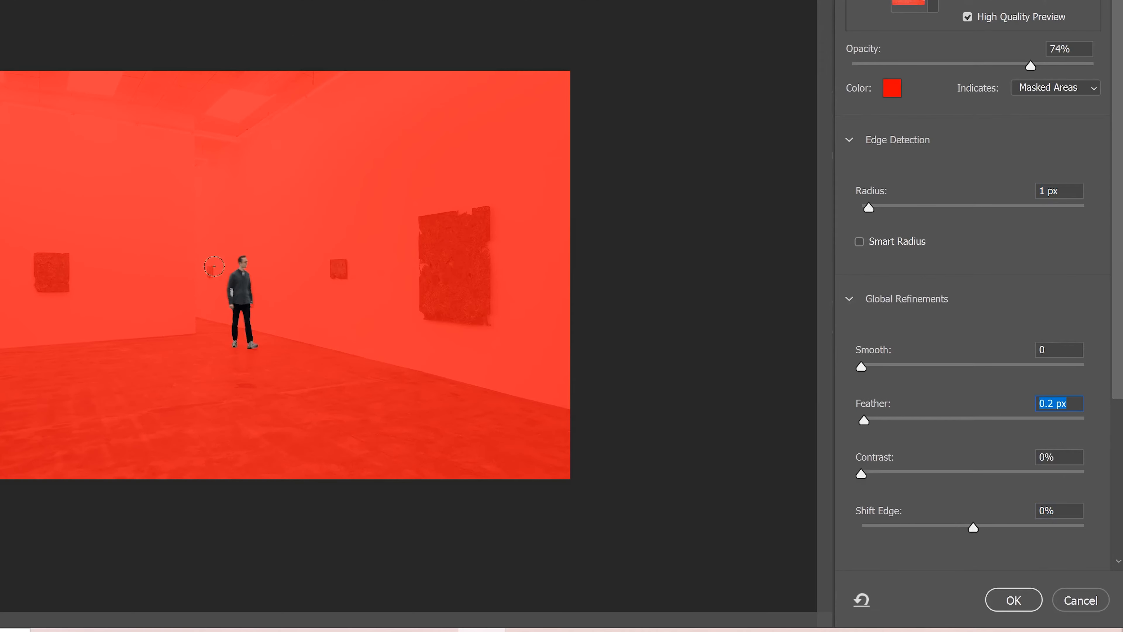
{"action": "left_click_drag", "start_coordinate": [971, 531], "coordinate": [966, 529]}
{"action": "scroll", "coordinate": [1104, 485], "scroll_direction": "down", "scroll_amount": 5}
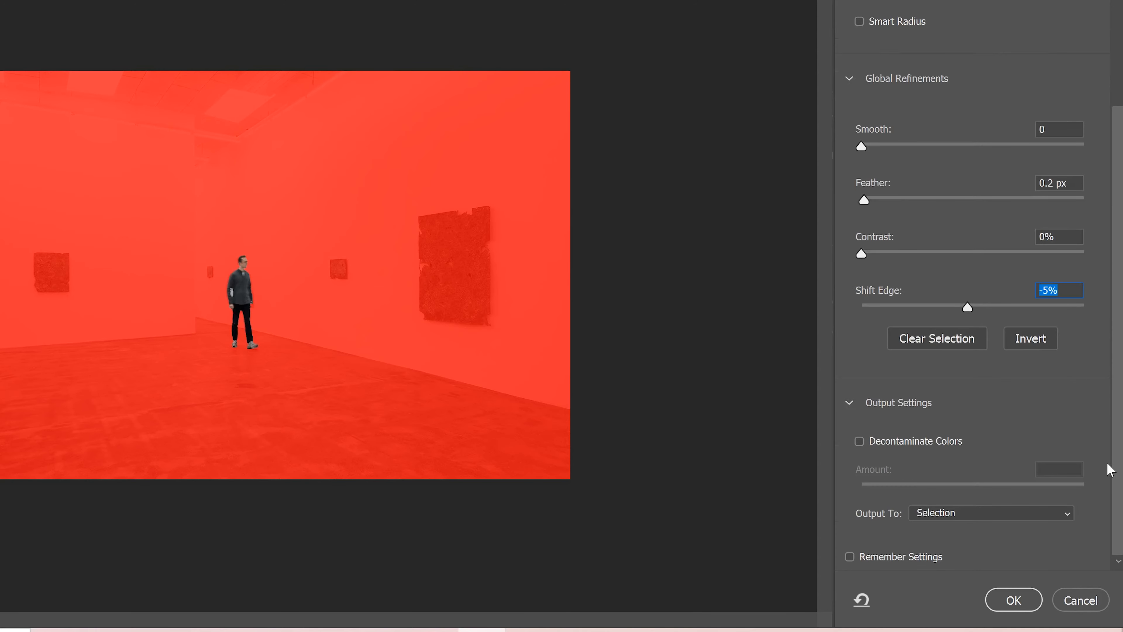
{"action": "left_click", "coordinate": [1000, 522]}
{"action": "left_click", "coordinate": [950, 540]}
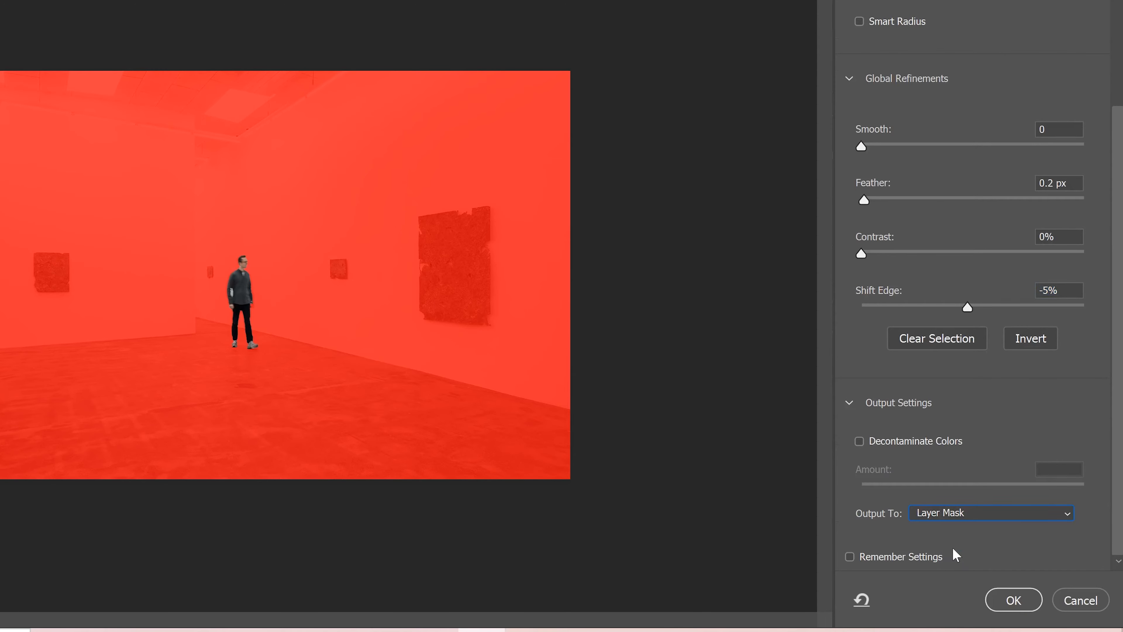
{"action": "left_click", "coordinate": [1013, 601]}
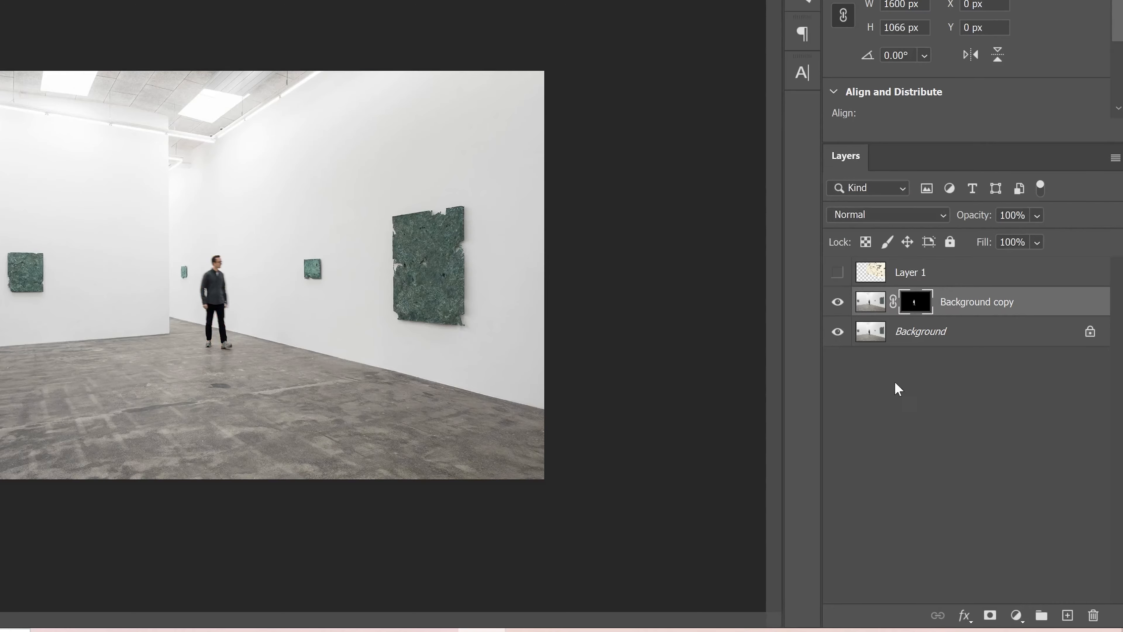
Move the masked Background copy above Layer 1 with Layer 1 visible, and look briefly at the Simpsons billboard document for comparison.
{"action": "left_click_drag", "start_coordinate": [872, 305], "coordinate": [874, 279]}
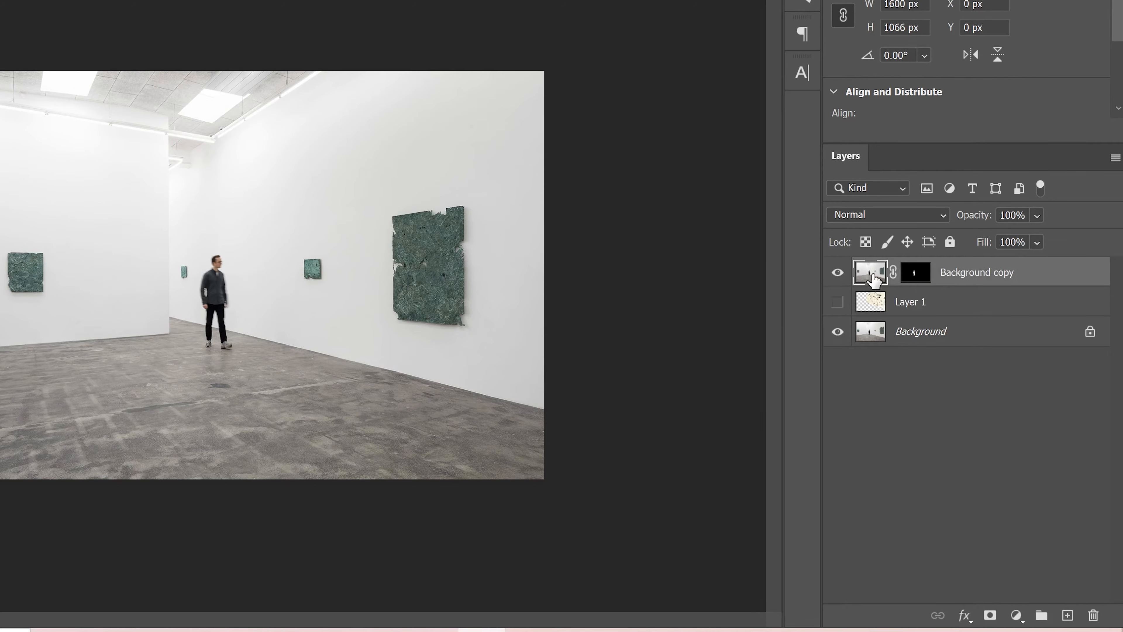
{"action": "left_click", "coordinate": [837, 302]}
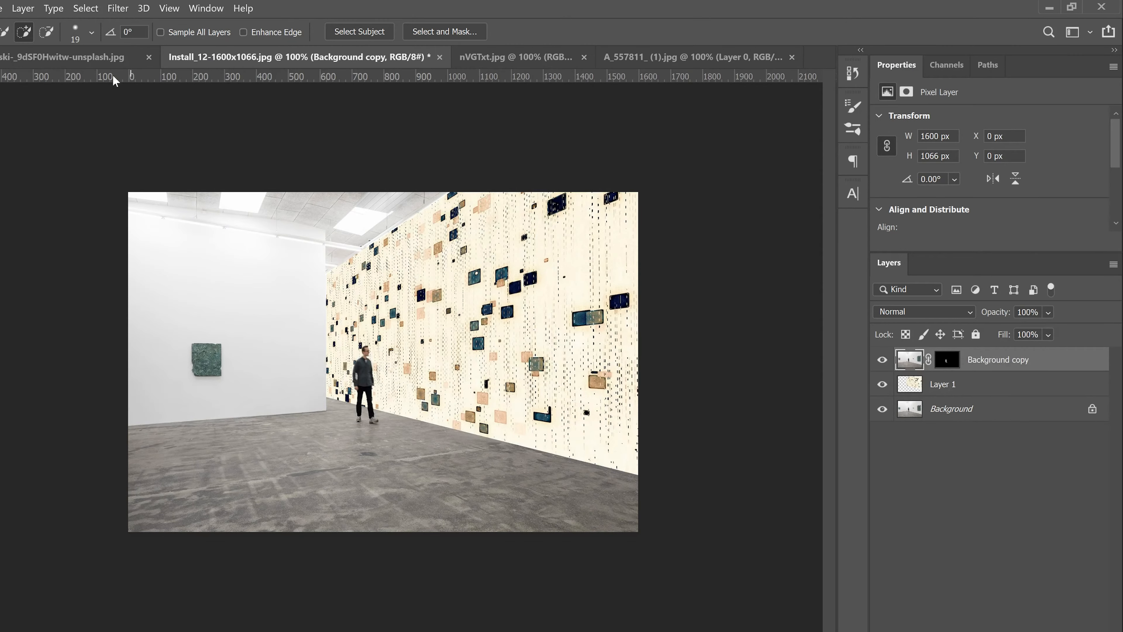
{"action": "left_click", "coordinate": [33, 58]}
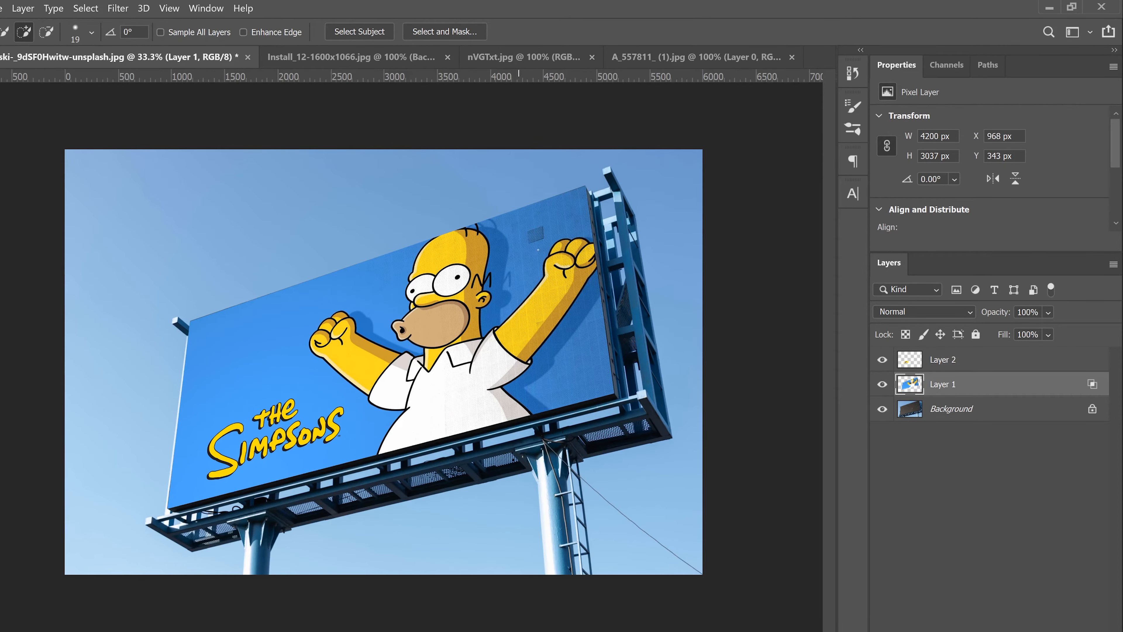
{"action": "key", "text": "ctrl+Tab"}
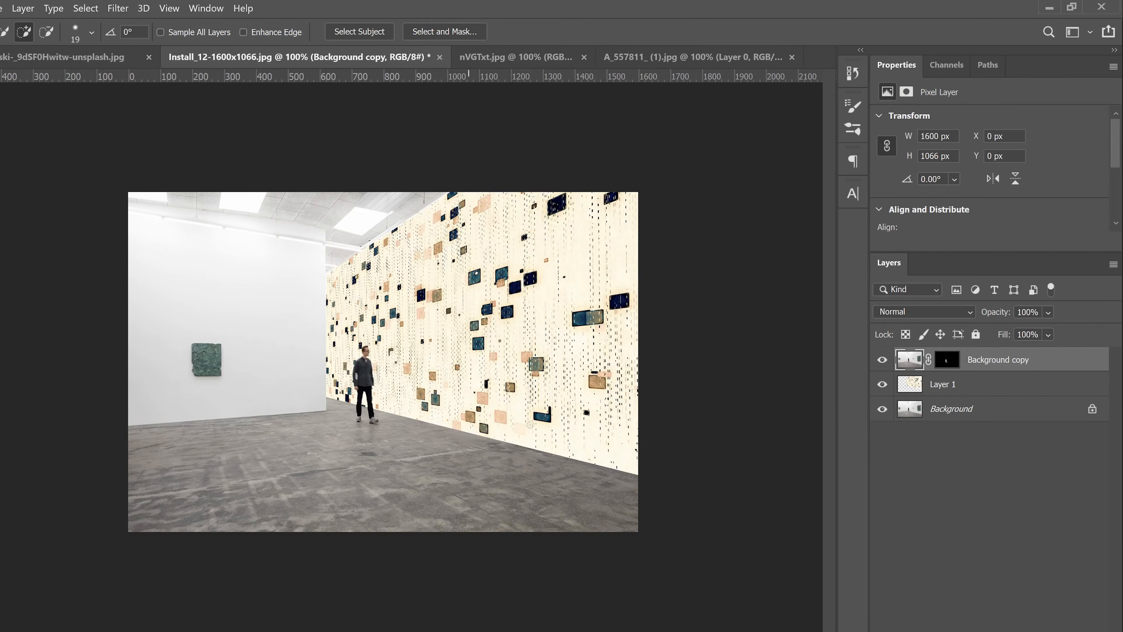
Split Layer 1's Underlying Layer Blend If sliders to 130 / 192 and 228 / 255, and open its blend mode choices.
{"action": "left_click", "coordinate": [1012, 392]}
{"action": "double_click", "coordinate": [1037, 394]}
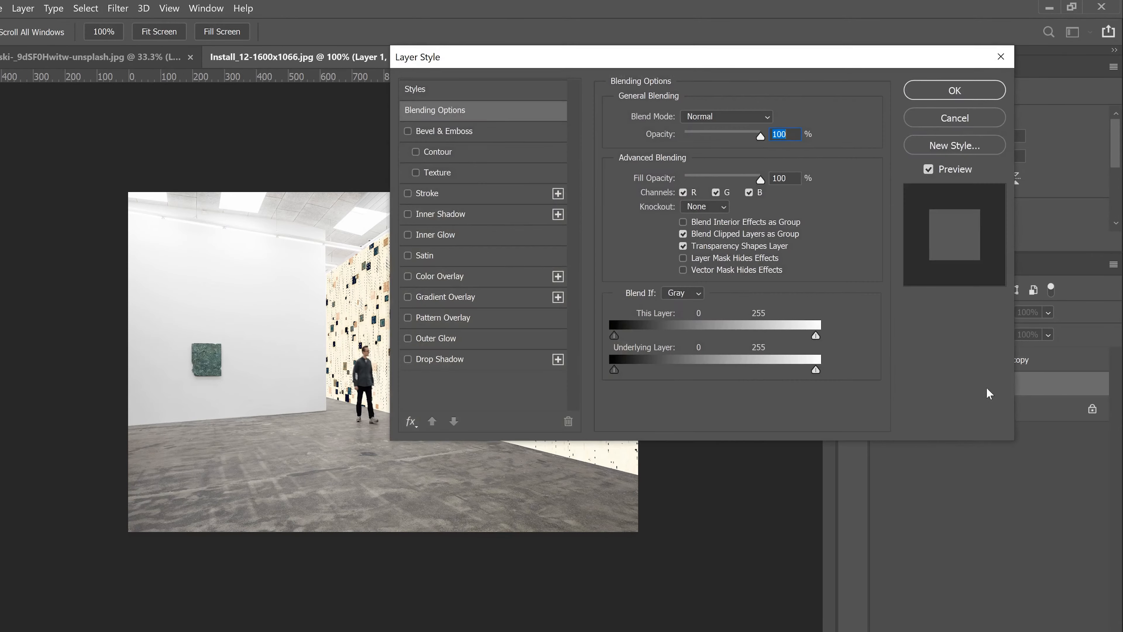
{"action": "left_click_drag", "start_coordinate": [669, 67], "coordinate": [835, 43]}
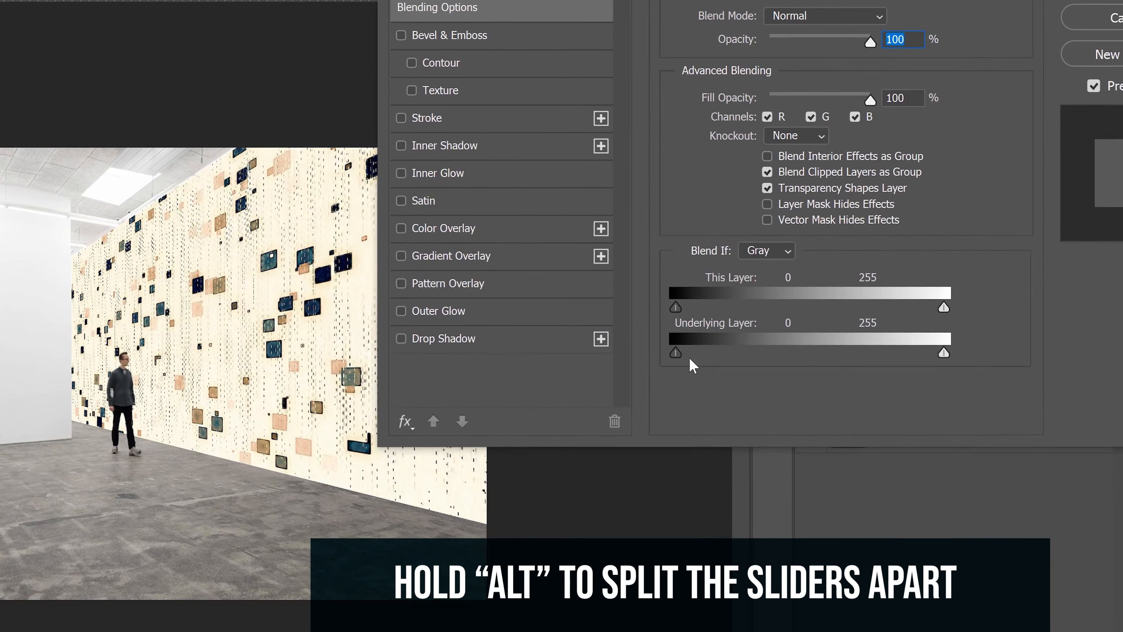
{"action": "left_click_drag", "start_coordinate": [677, 353], "coordinate": [754, 357]}
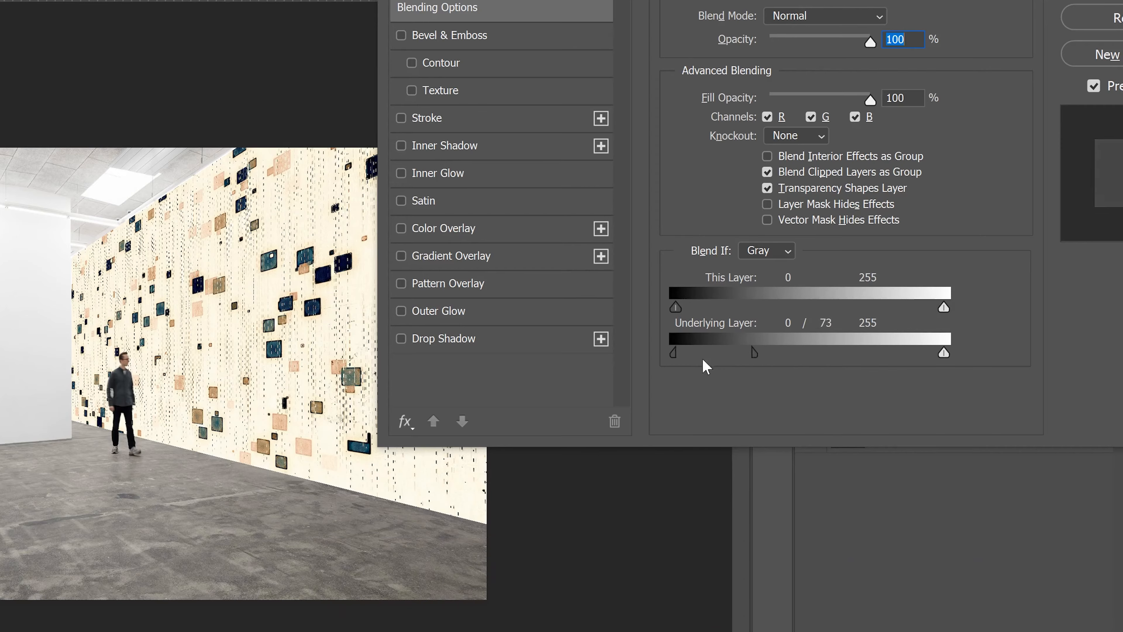
{"action": "left_click_drag", "start_coordinate": [672, 352], "coordinate": [811, 358]}
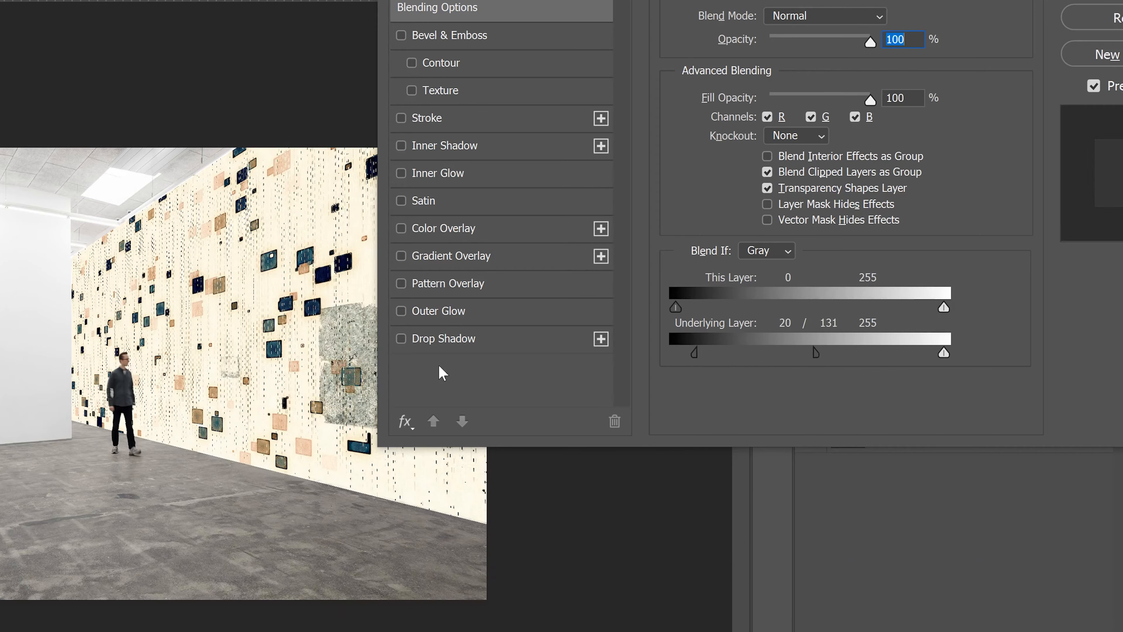
{"action": "left_click_drag", "start_coordinate": [695, 353], "coordinate": [876, 354]}
{"action": "left_click_drag", "start_coordinate": [774, 352], "coordinate": [879, 353]}
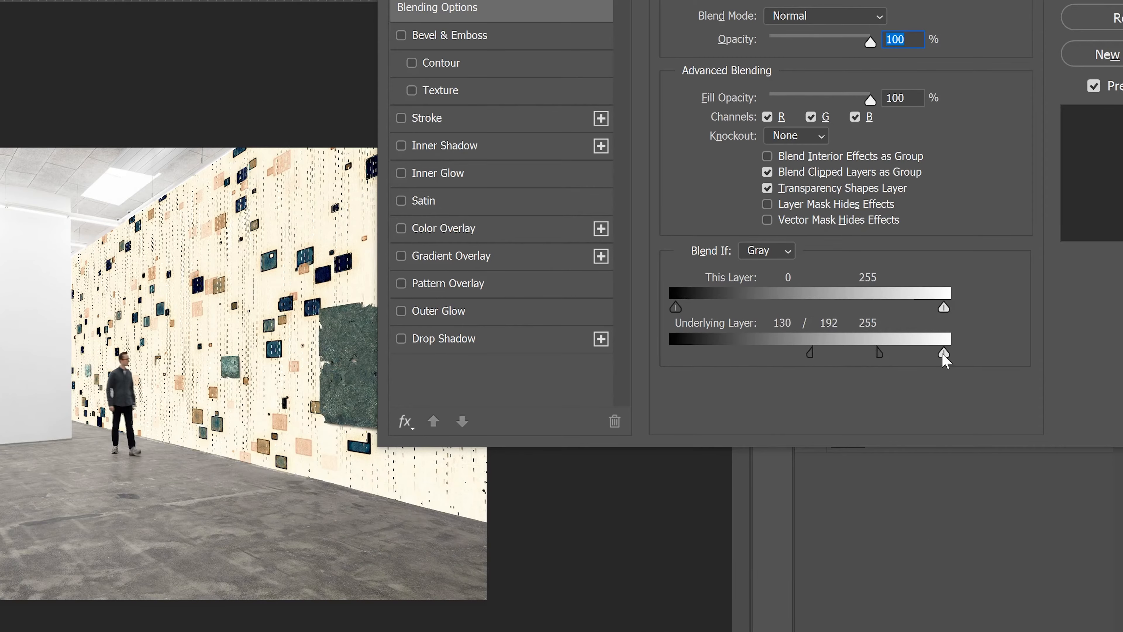
{"action": "left_click_drag", "start_coordinate": [944, 353], "coordinate": [912, 357]}
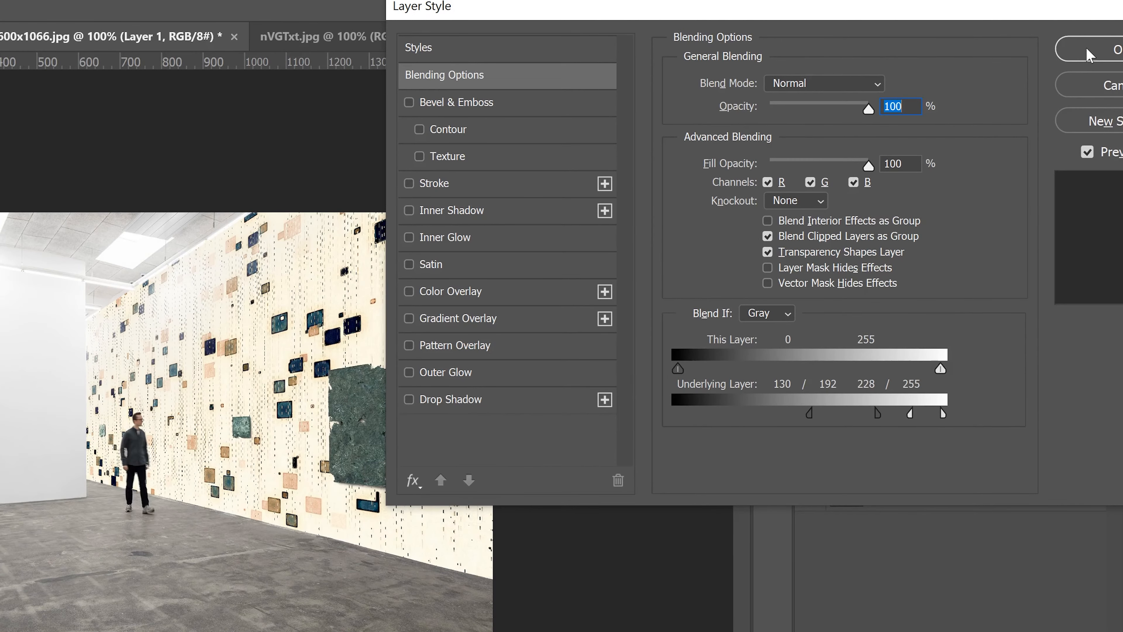
{"action": "left_click", "coordinate": [1089, 55]}
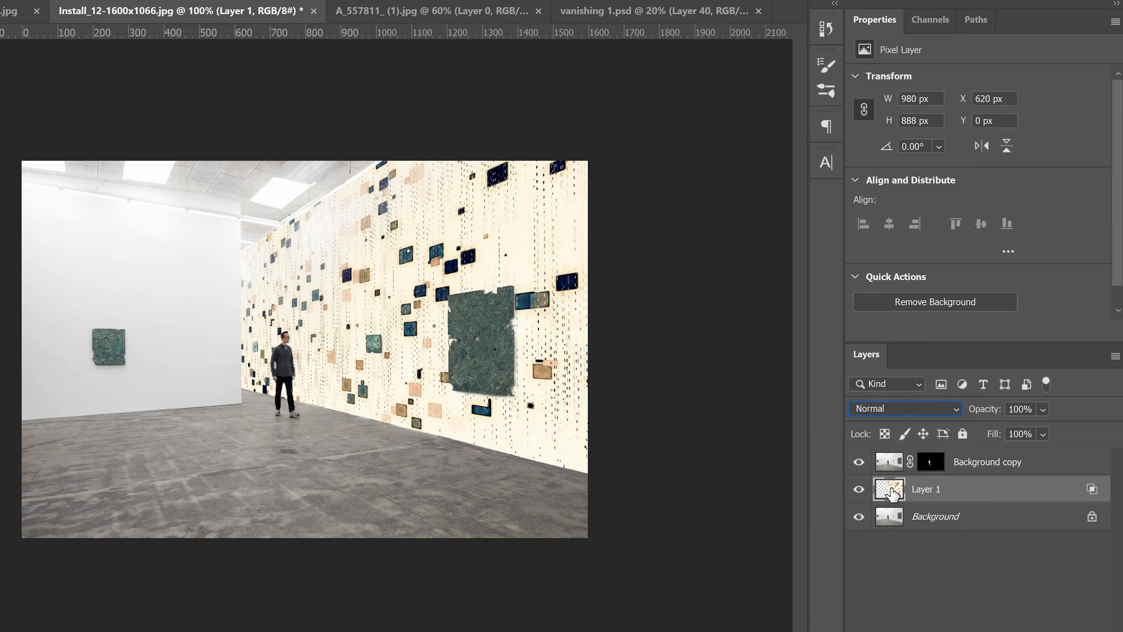
{"action": "left_click", "coordinate": [944, 408]}
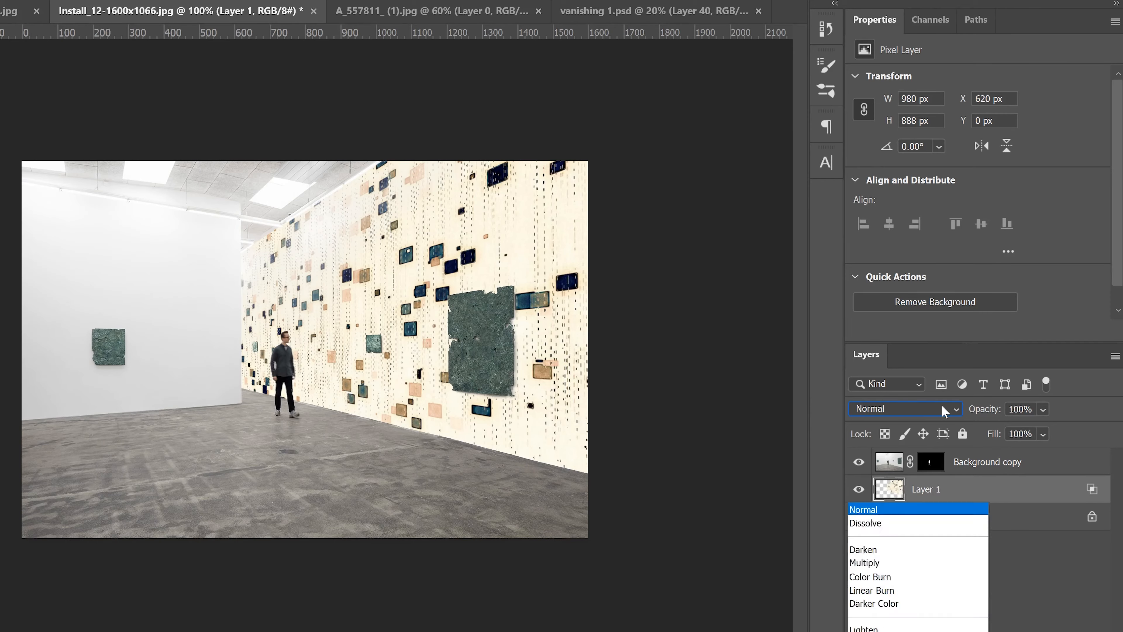
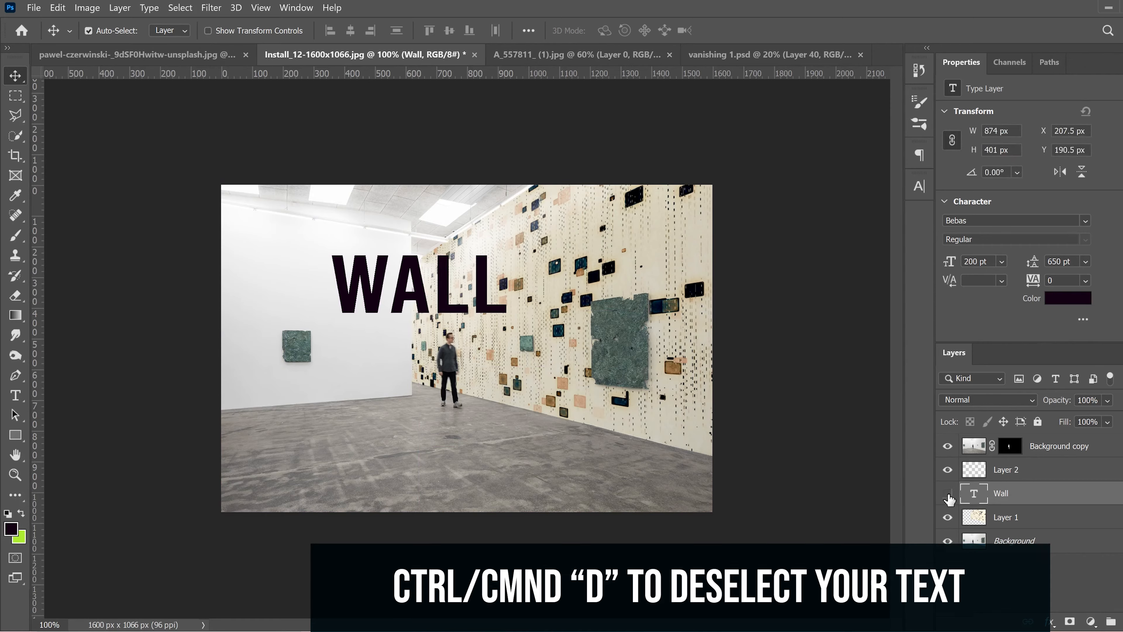
On Layer 2, paste the copied WALL text into Vanishing Point, place it on the left wall above the green artwork, and apply.
{"action": "left_click", "coordinate": [1021, 476]}
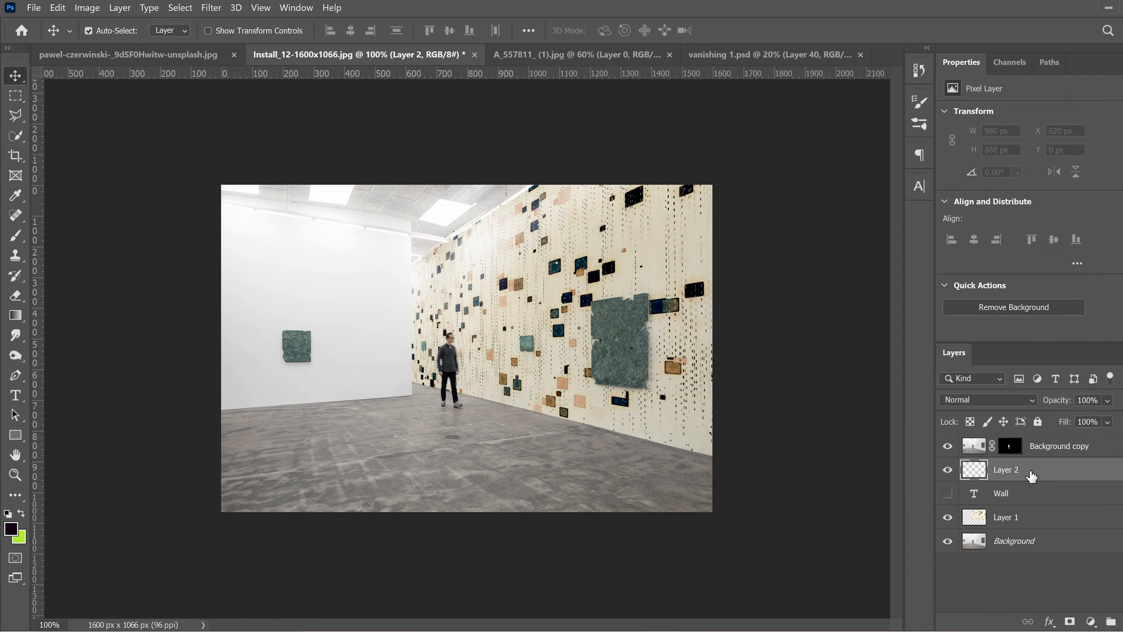
{"action": "left_click", "coordinate": [212, 7]}
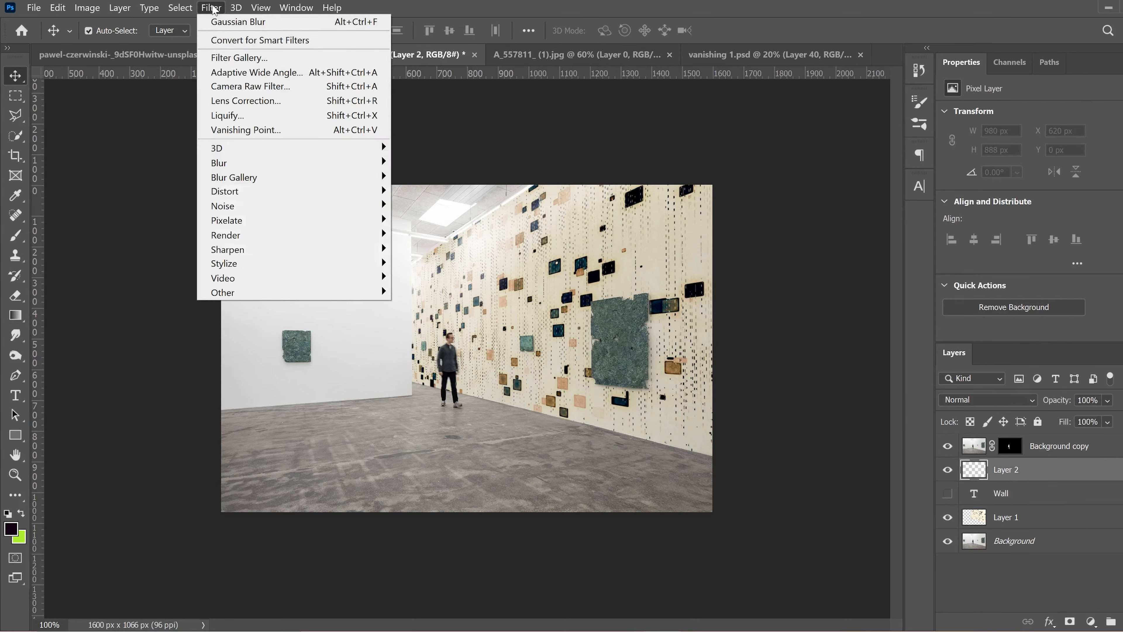
{"action": "left_click", "coordinate": [234, 130]}
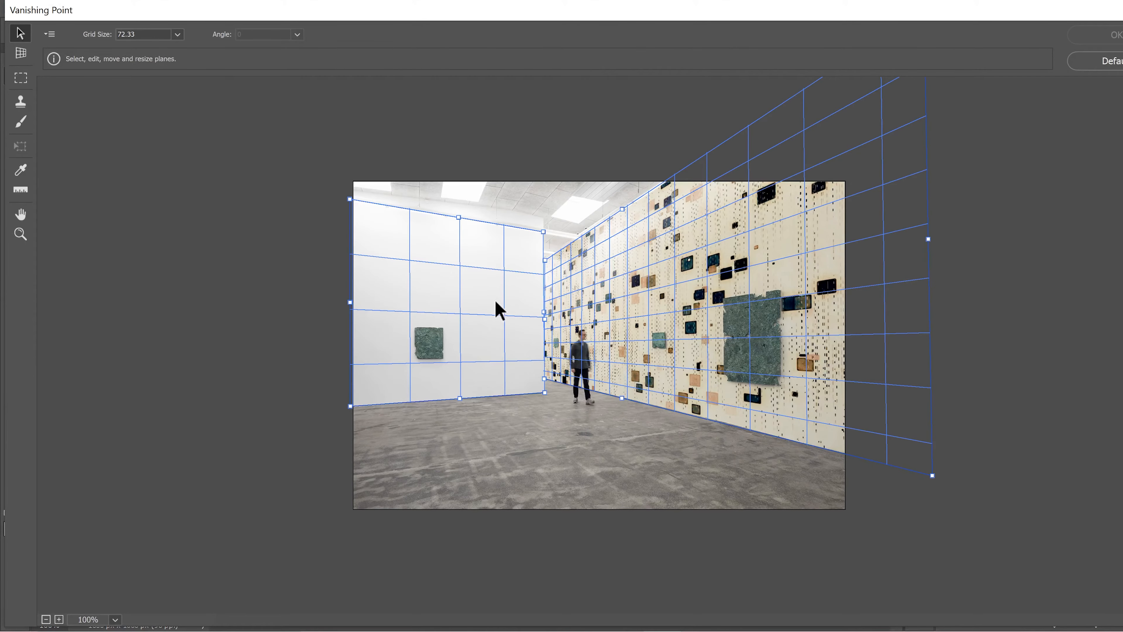
{"action": "key", "text": "ctrl+v"}
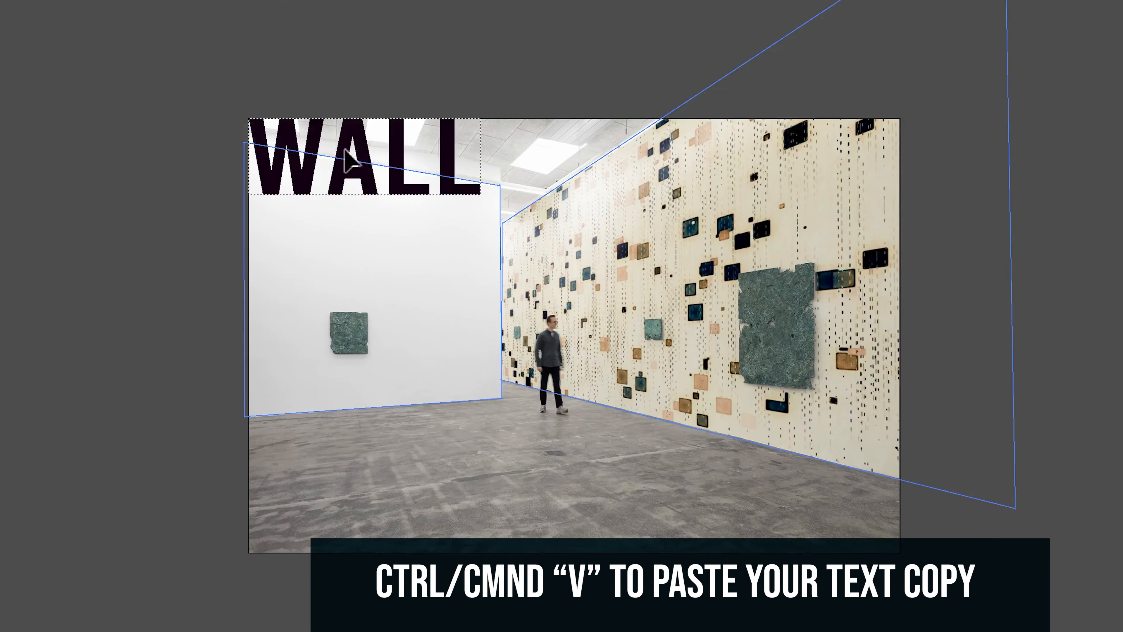
{"action": "left_click_drag", "start_coordinate": [404, 190], "coordinate": [416, 209]}
{"action": "left_click_drag", "start_coordinate": [336, 167], "coordinate": [335, 215]}
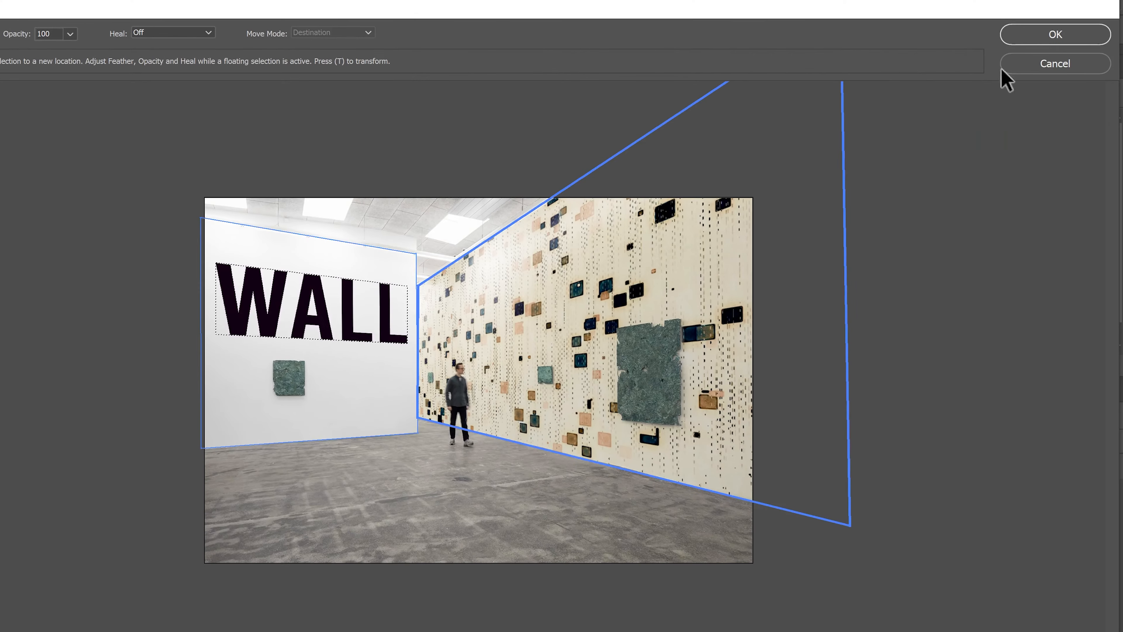
{"action": "key", "text": "Return"}
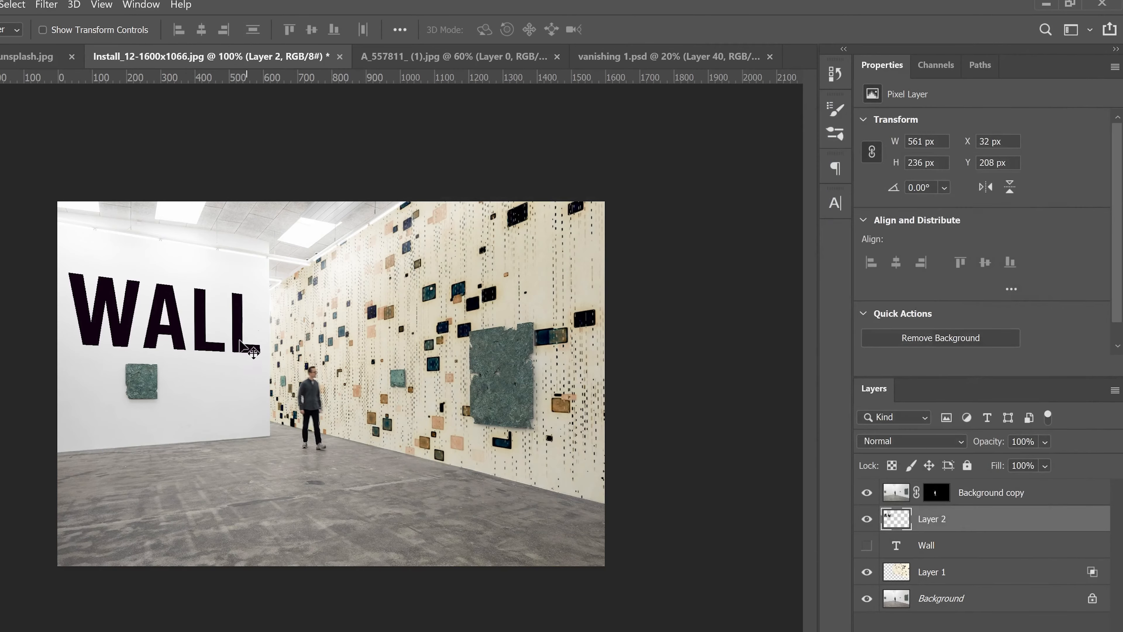
Add a Multiply drop shadow to Layer 2's WALL text with 52% opacity, 35° angle, 4 px distance, 6% spread and 8 px size.
{"action": "double_click", "coordinate": [1050, 522]}
{"action": "left_click_drag", "start_coordinate": [681, 120], "coordinate": [683, 144]}
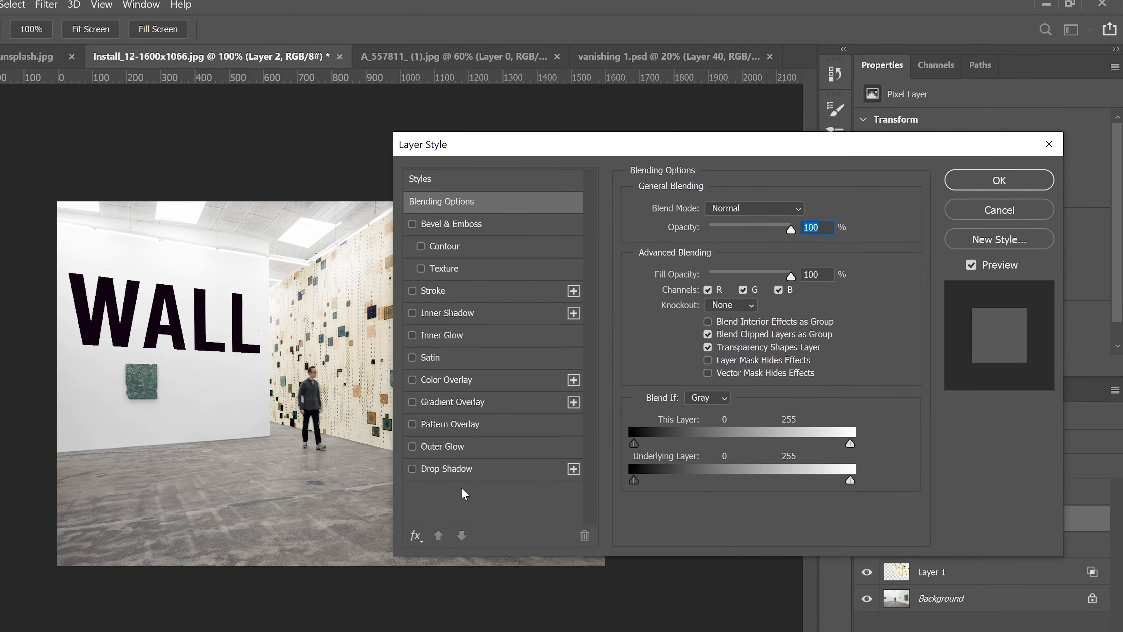
{"action": "left_click", "coordinate": [445, 466]}
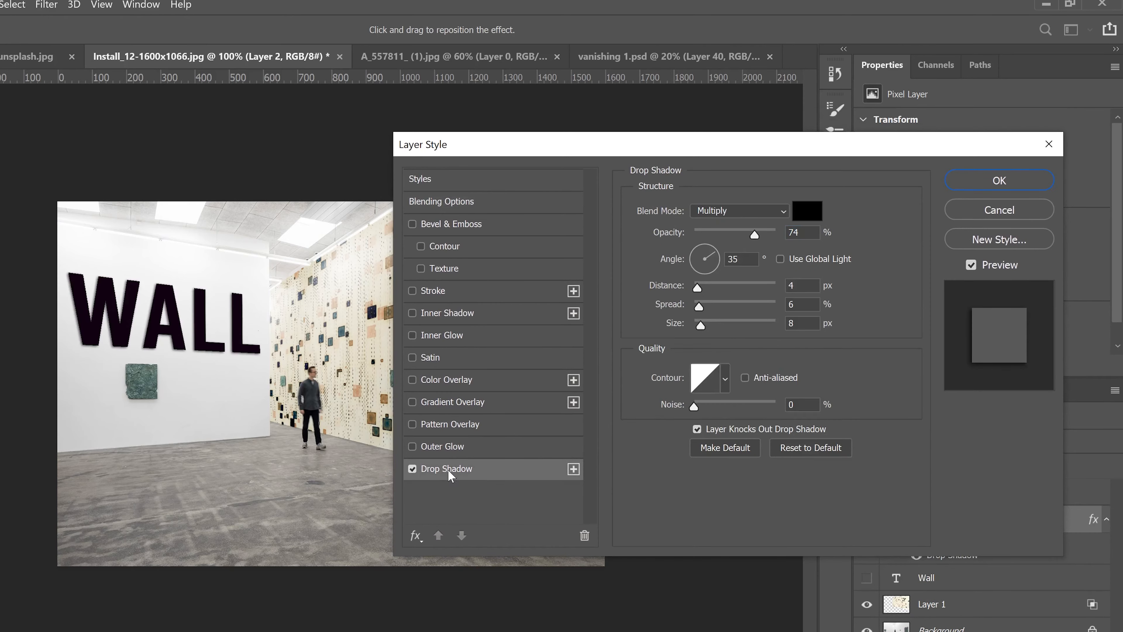
{"action": "left_click_drag", "start_coordinate": [752, 235], "coordinate": [736, 232]}
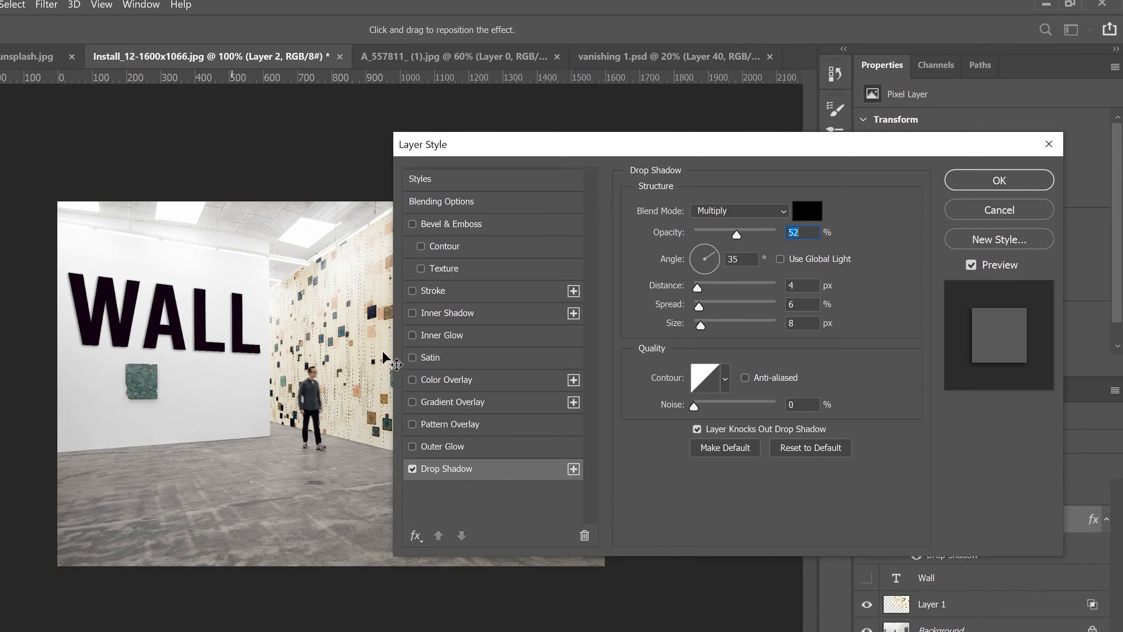
{"action": "left_click", "coordinate": [965, 190]}
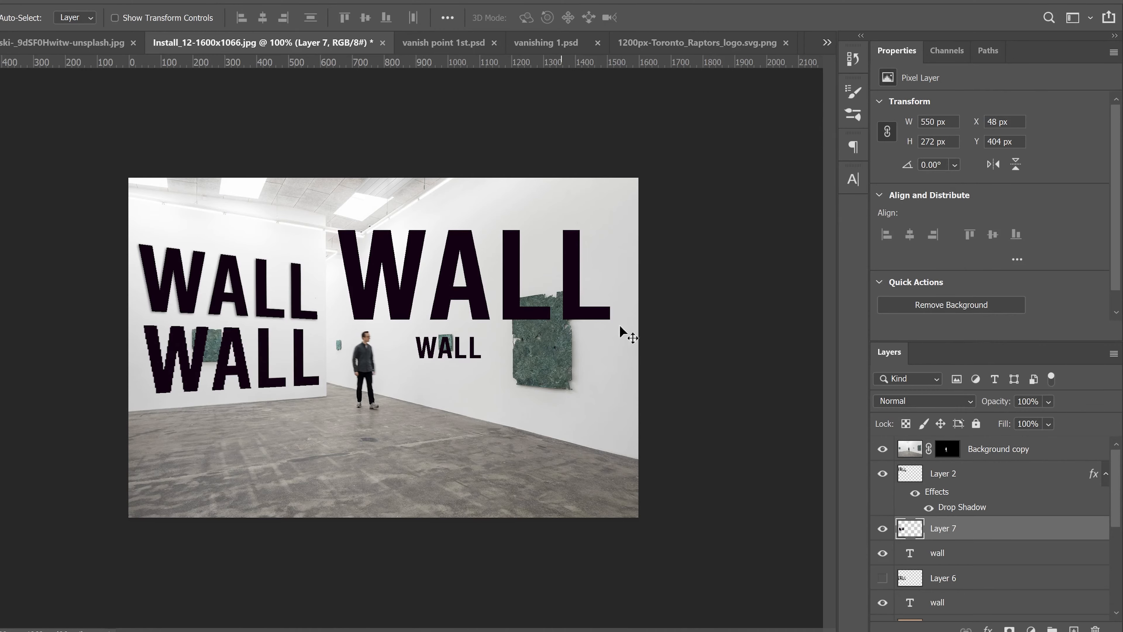
Compare the 300 pt and 72 pt WALL text layers and examine the edge sharpness of their perspective copies on the left wall.
{"action": "double_click", "coordinate": [909, 602]}
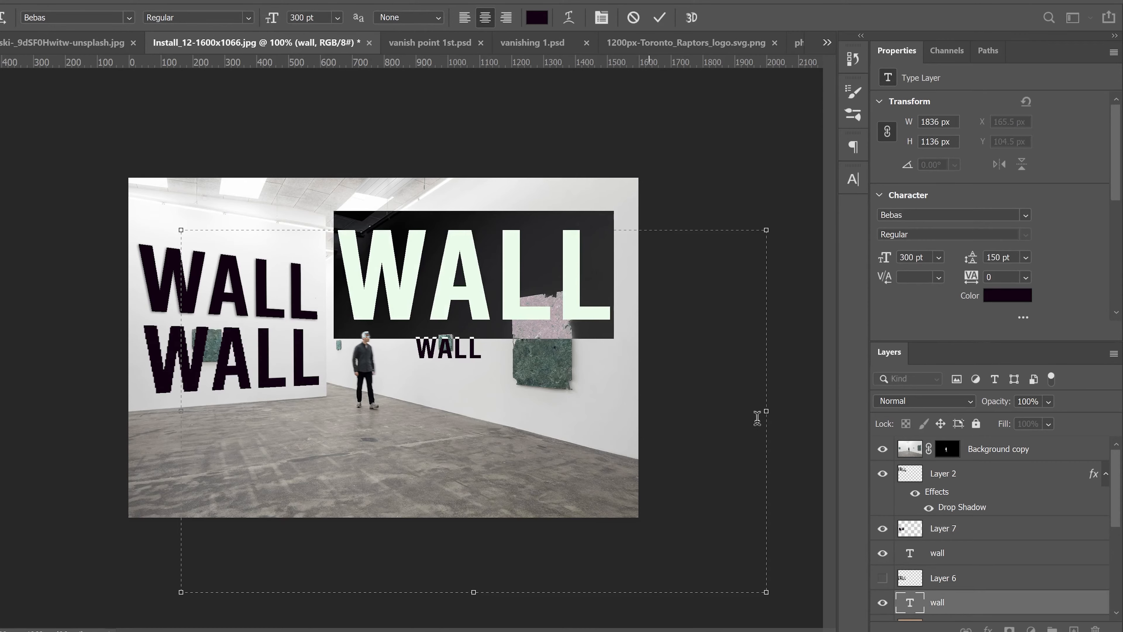
{"action": "double_click", "coordinate": [910, 553]}
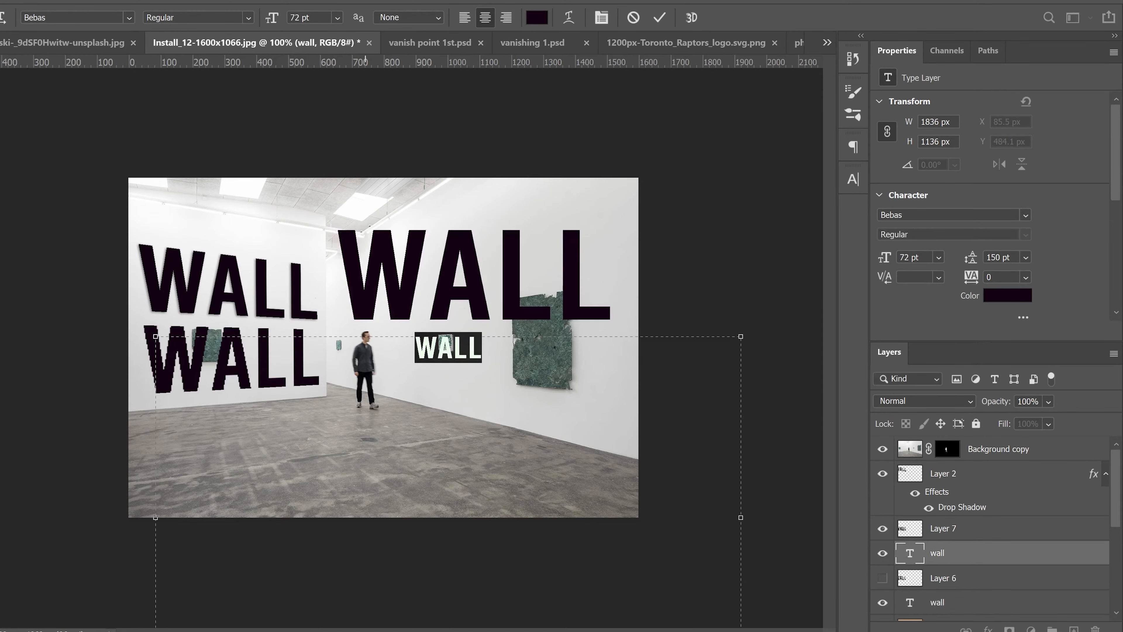
{"action": "left_click", "coordinate": [526, 405]}
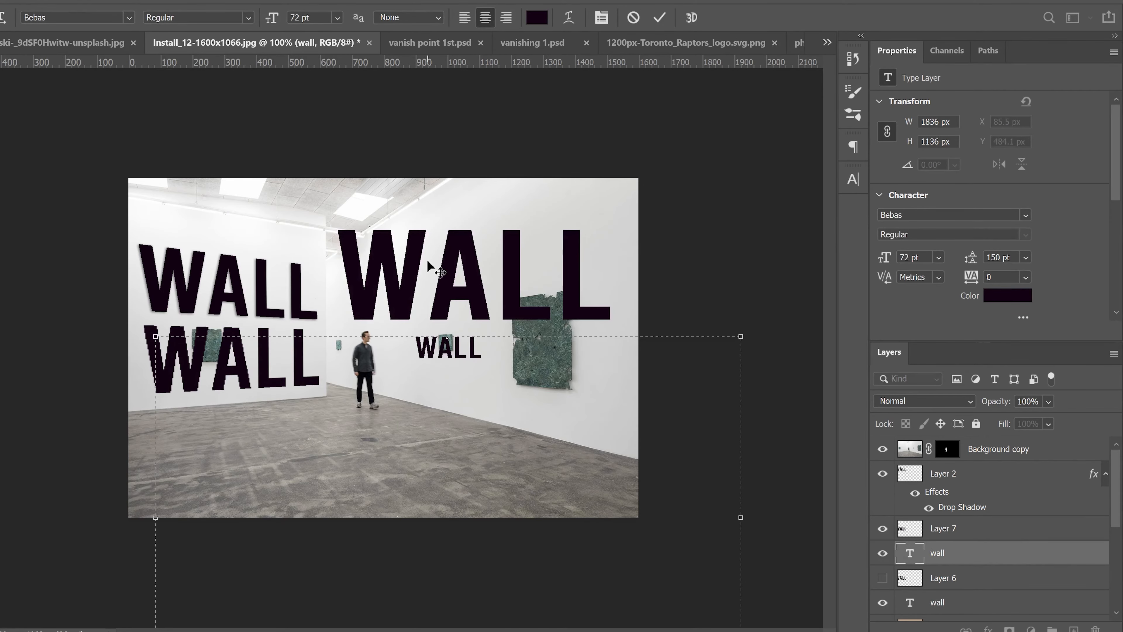
{"action": "scroll", "coordinate": [427, 262], "scroll_direction": "up", "scroll_amount": 2}
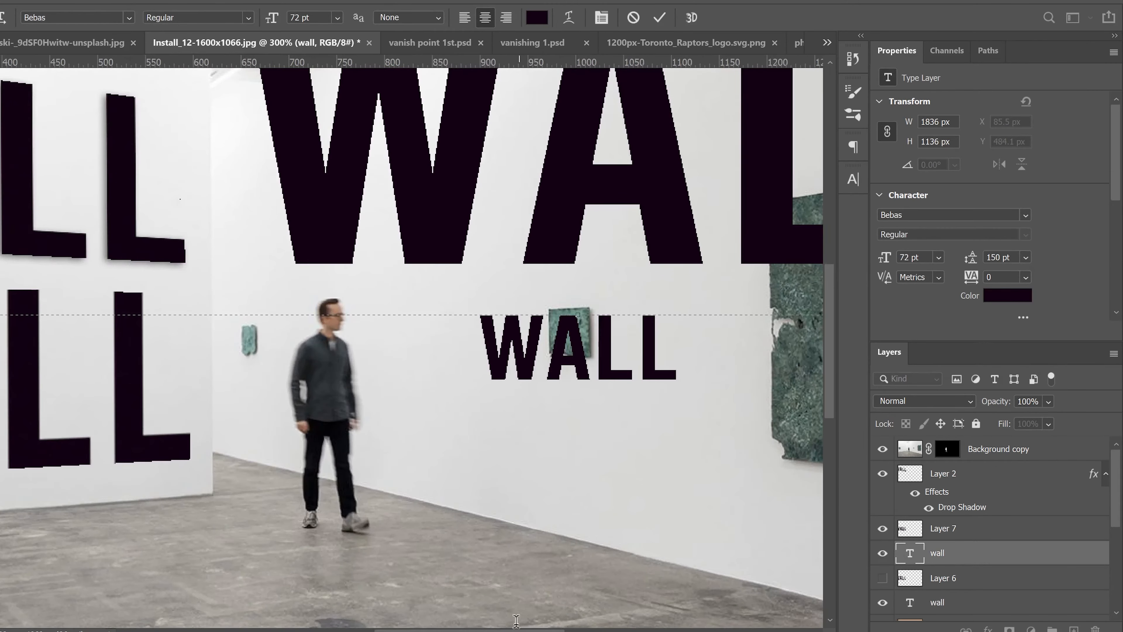
{"action": "left_click_drag", "start_coordinate": [440, 630], "coordinate": [350, 630]}
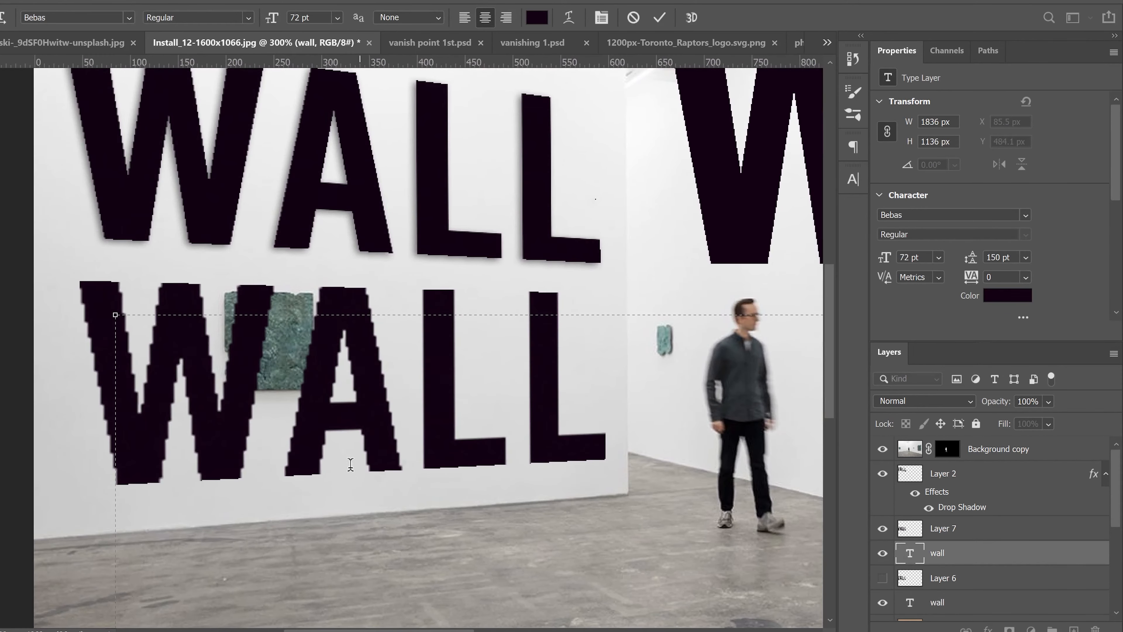
{"action": "scroll", "coordinate": [350, 463], "scroll_direction": "up", "scroll_amount": 1}
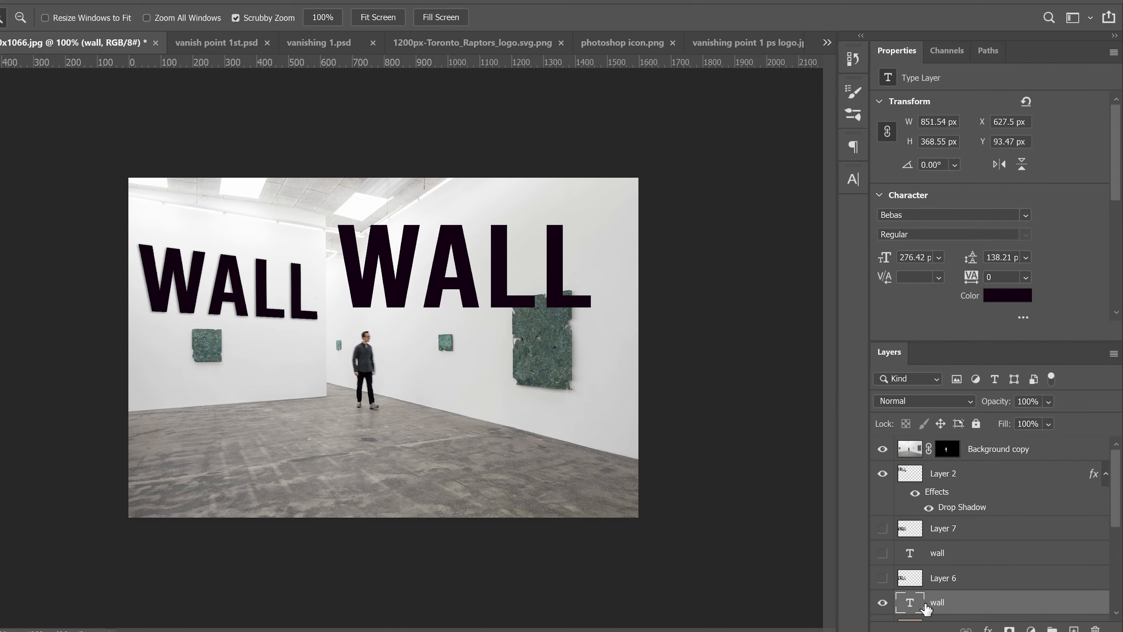
Convert the large wall text layer to a smart object and distort its four corners to follow the right wall's perspective.
{"action": "right_click", "coordinate": [1015, 605]}
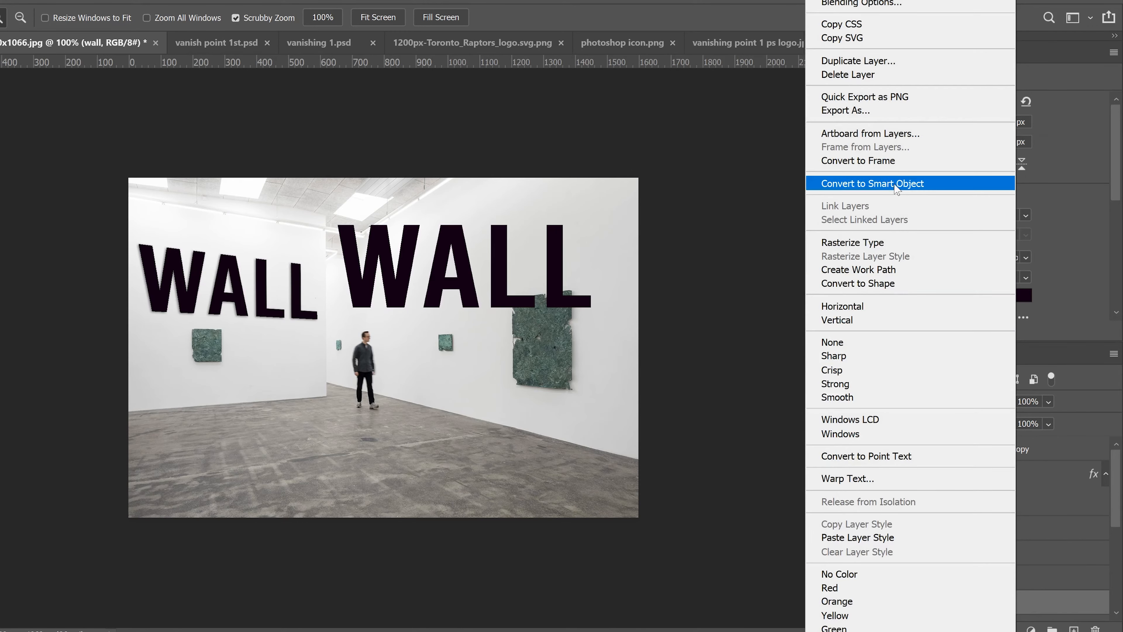
{"action": "left_click", "coordinate": [886, 185]}
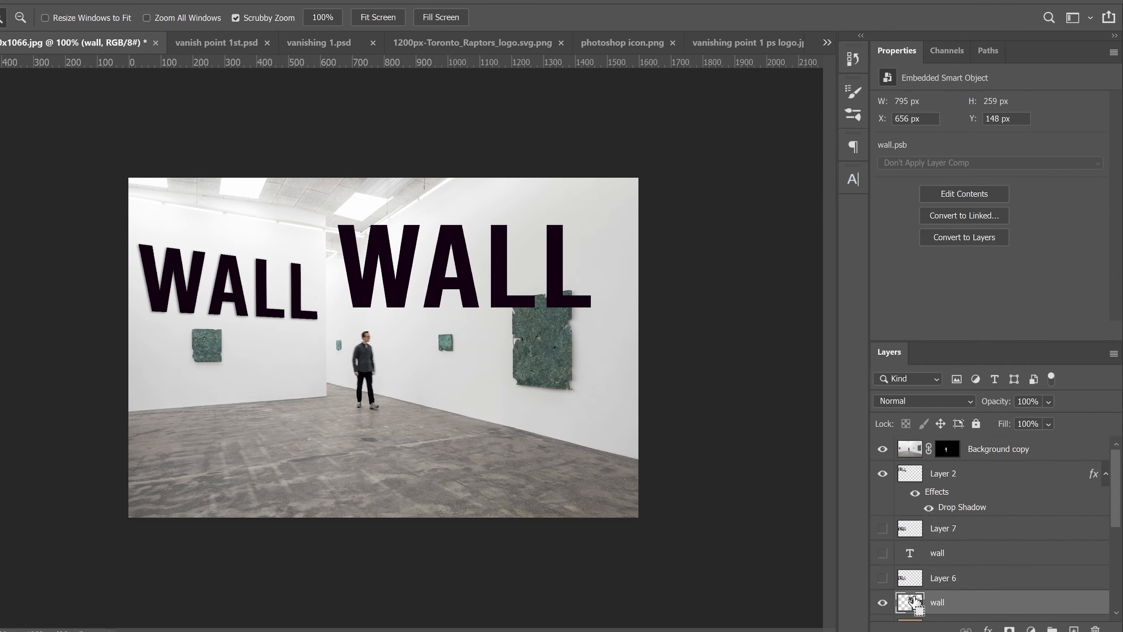
{"action": "key", "text": "ctrl+t"}
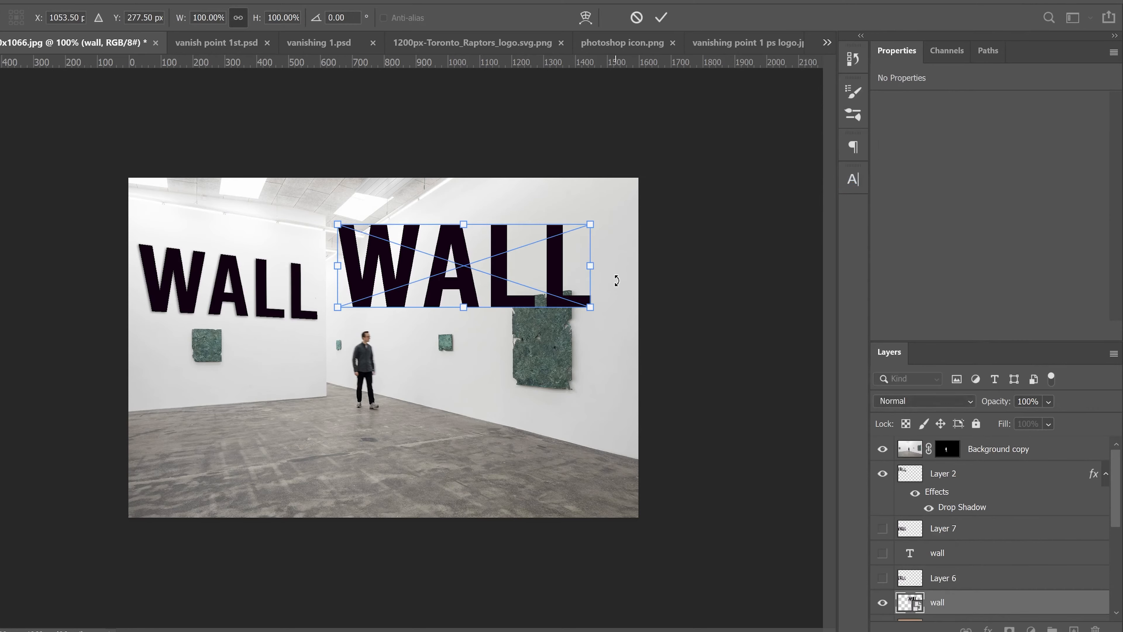
{"action": "left_click_drag", "start_coordinate": [590, 224], "coordinate": [599, 205]}
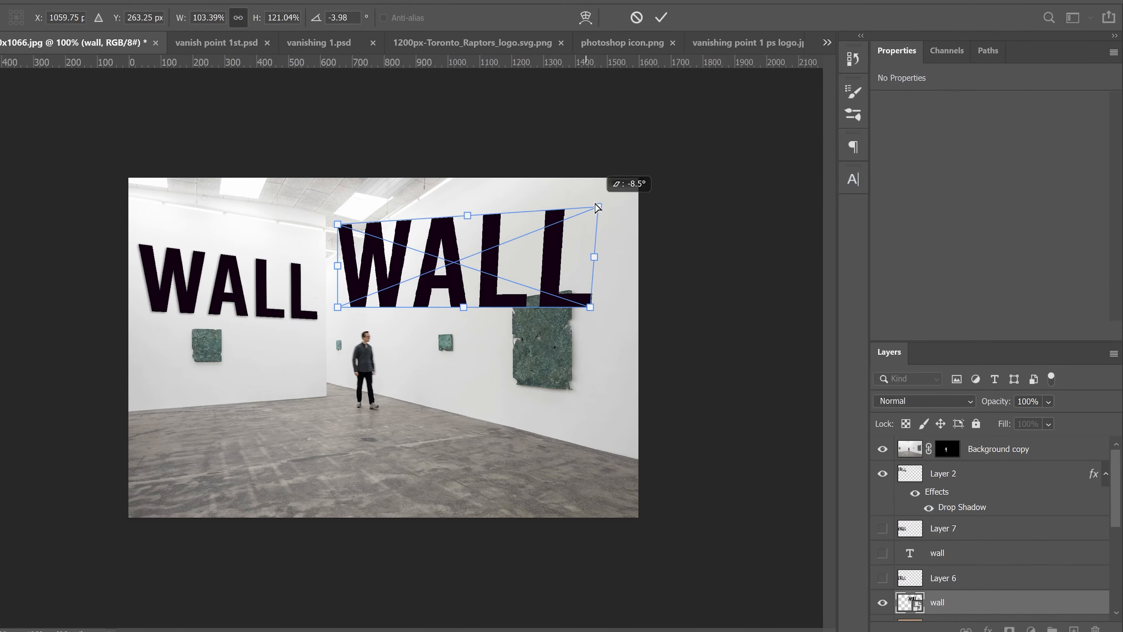
{"action": "left_click_drag", "start_coordinate": [590, 306], "coordinate": [608, 348]}
{"action": "left_click_drag", "start_coordinate": [339, 225], "coordinate": [373, 258]}
{"action": "left_click_drag", "start_coordinate": [339, 308], "coordinate": [372, 341]}
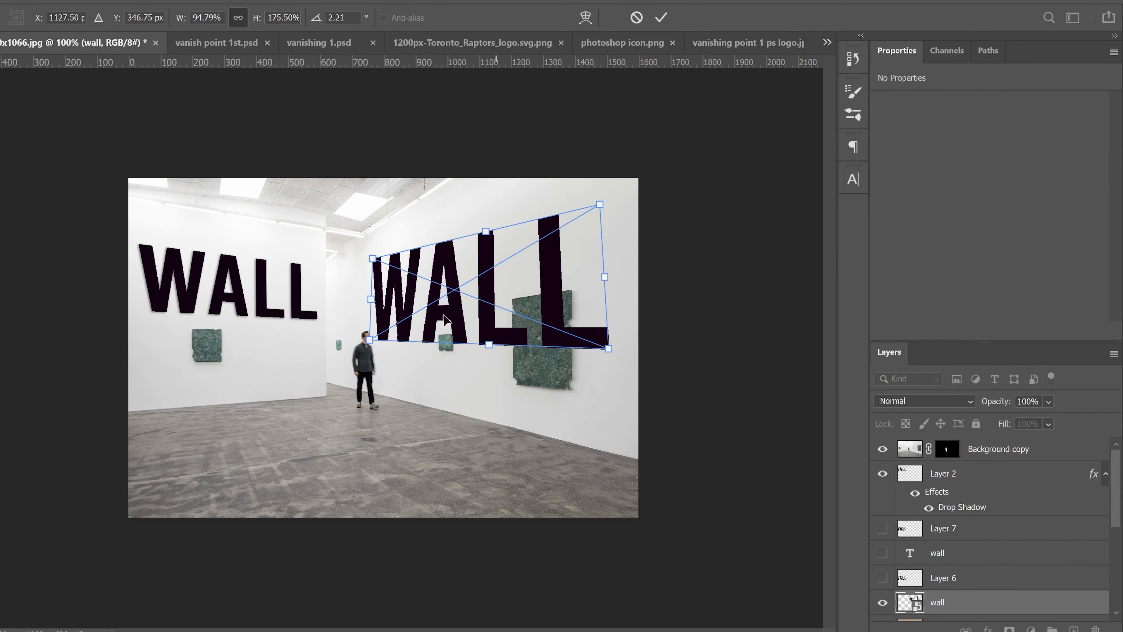
Move the distorted WALL text above the right wall's green artworks, readjust its corners to the wall's perspective, and apply the transform.
{"action": "left_click_drag", "start_coordinate": [451, 273], "coordinate": [462, 215]}
{"action": "left_click_drag", "start_coordinate": [385, 201], "coordinate": [379, 239]}
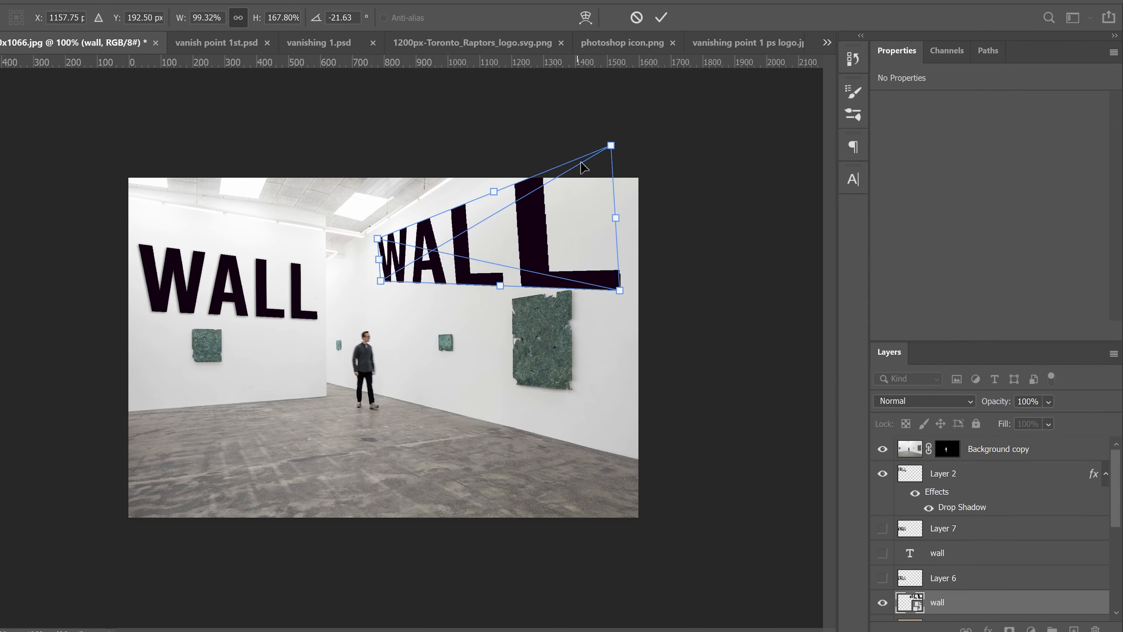
{"action": "left_click_drag", "start_coordinate": [610, 146], "coordinate": [623, 145]}
{"action": "left_click_drag", "start_coordinate": [383, 278], "coordinate": [380, 307]}
{"action": "left_click", "coordinate": [661, 17]}
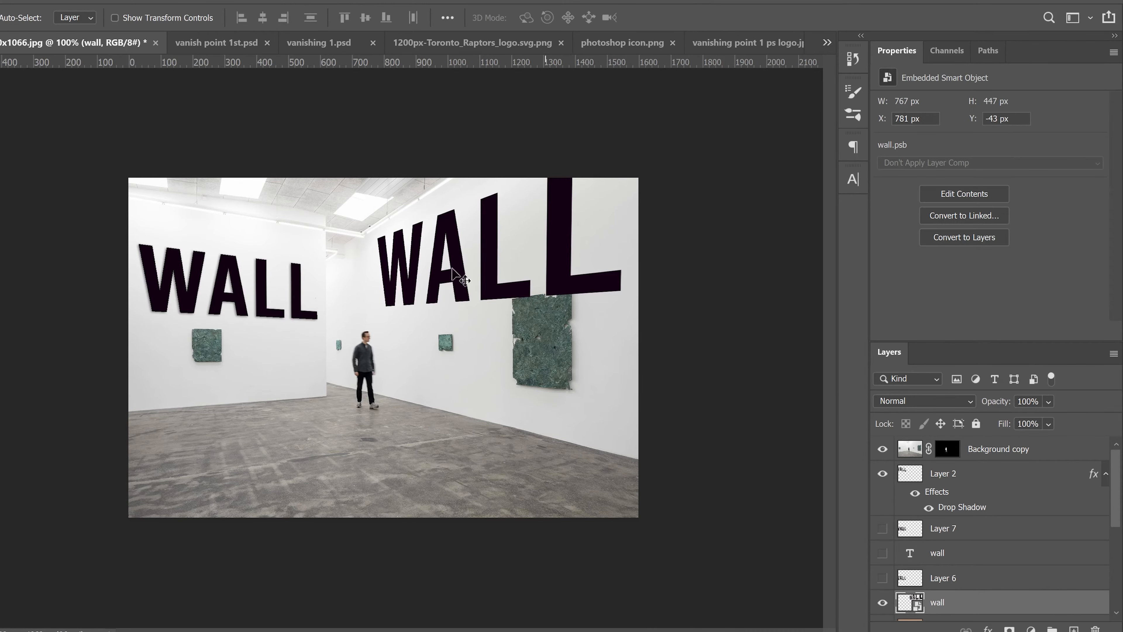
Open the wall smart object's contents, replace its text with CHANGE, and widen the text box to about 1300 px.
{"action": "double_click", "coordinate": [908, 604]}
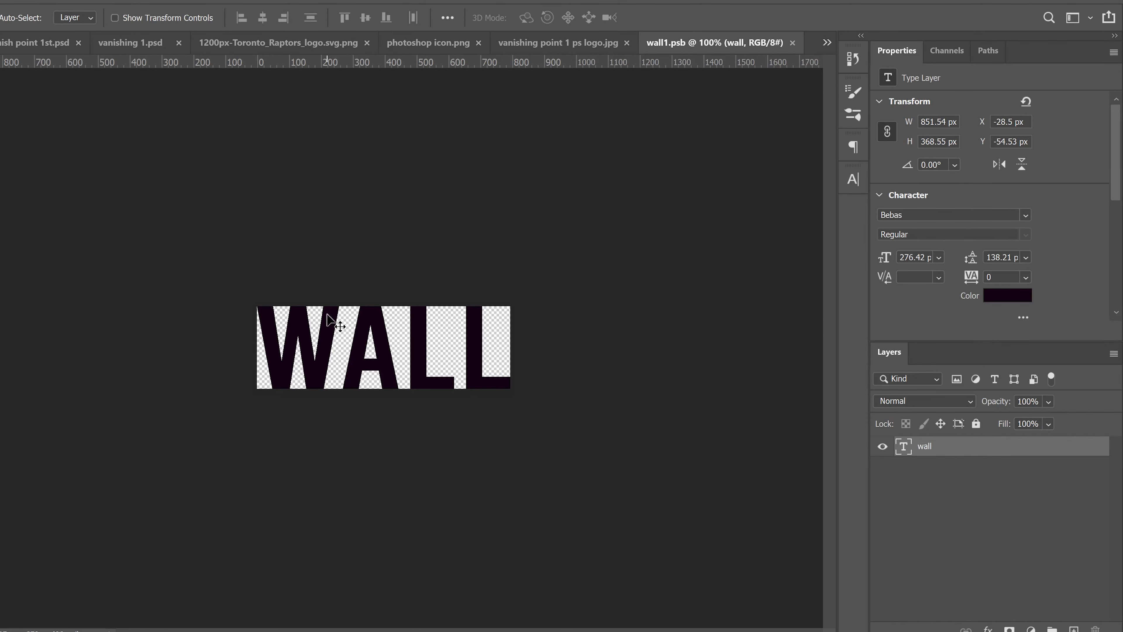
{"action": "double_click", "coordinate": [901, 449]}
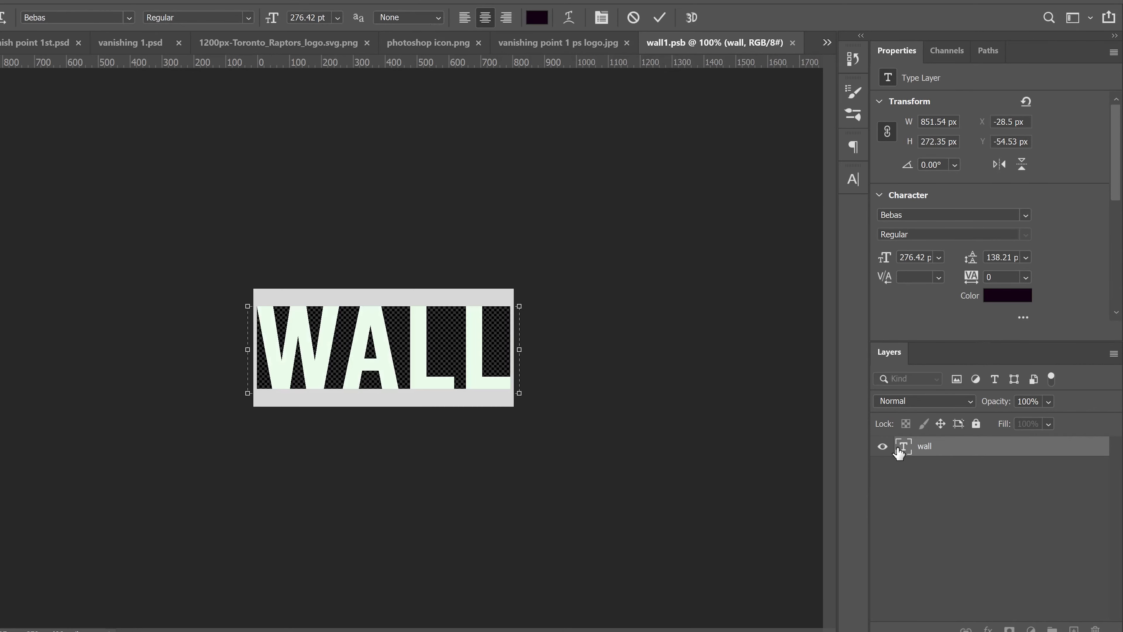
{"action": "type", "text": "CHAN"}
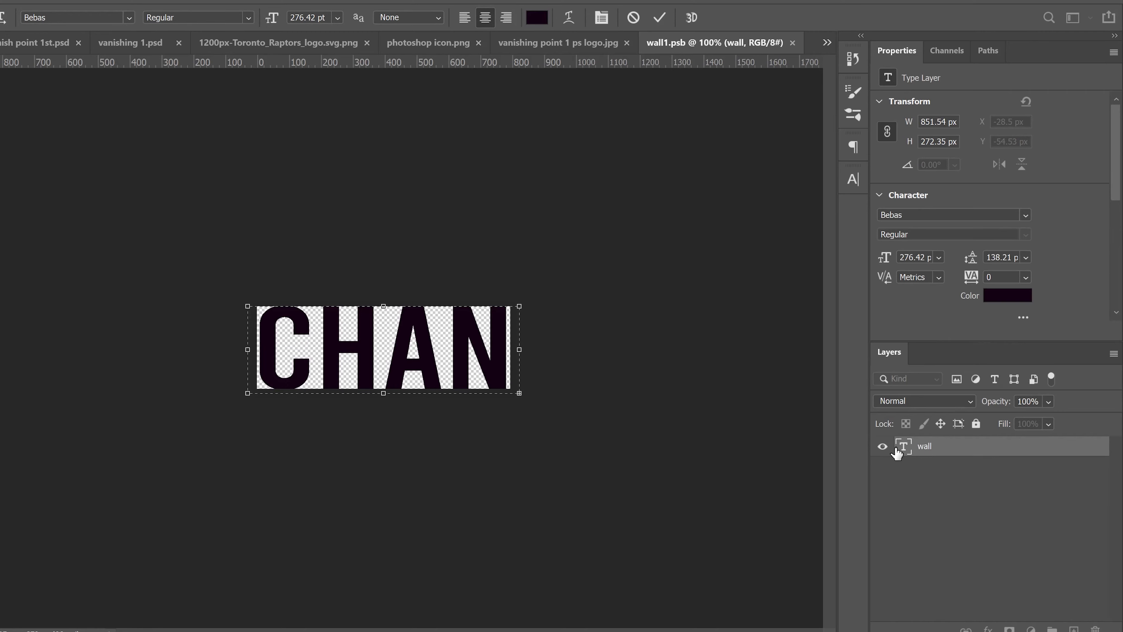
{"action": "left_click_drag", "start_coordinate": [619, 349], "coordinate": [763, 349]}
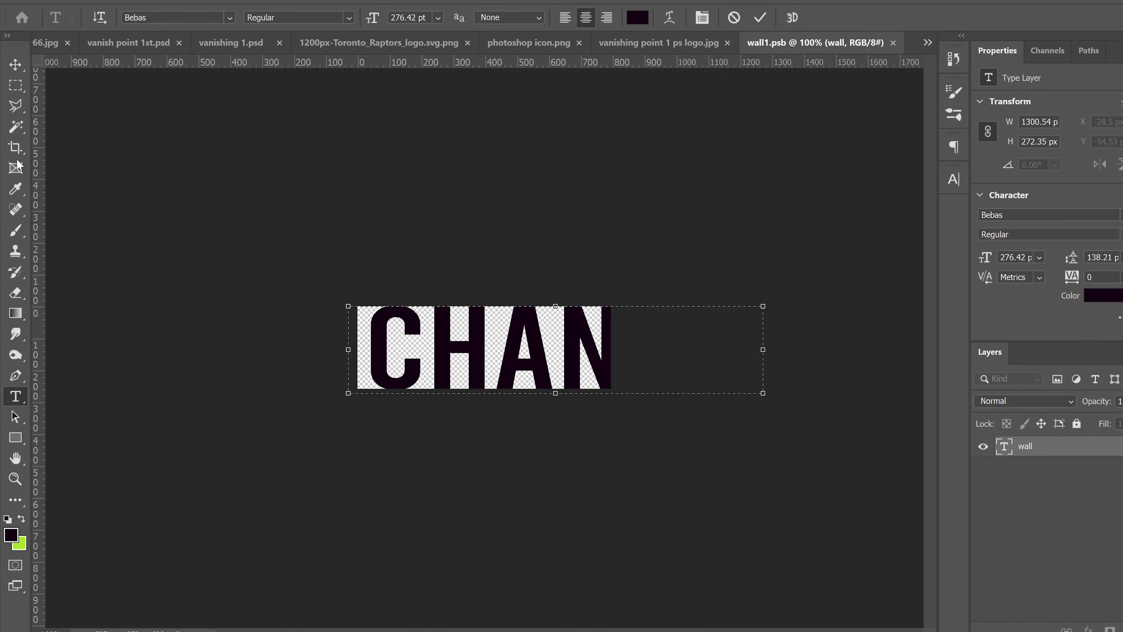
Extend the smart object's canvas sideways with the Crop tool to fit the whole word CHANGE, and close the document with its changes saved.
{"action": "left_click", "coordinate": [15, 149]}
{"action": "left_click_drag", "start_coordinate": [612, 345], "coordinate": [685, 345]}
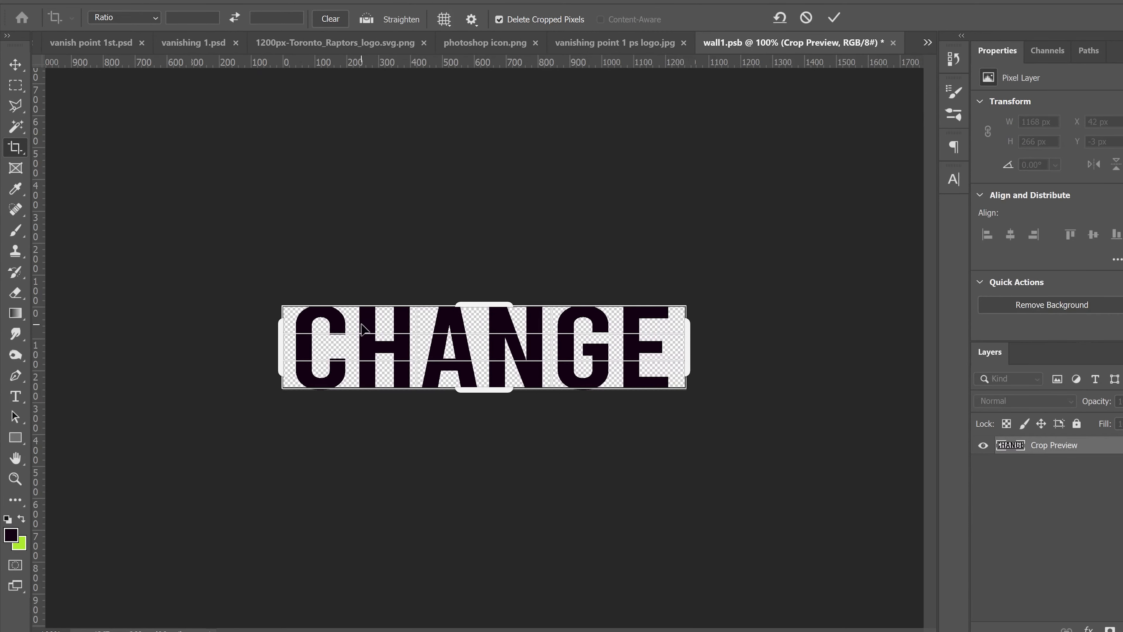
{"action": "left_click", "coordinate": [835, 19]}
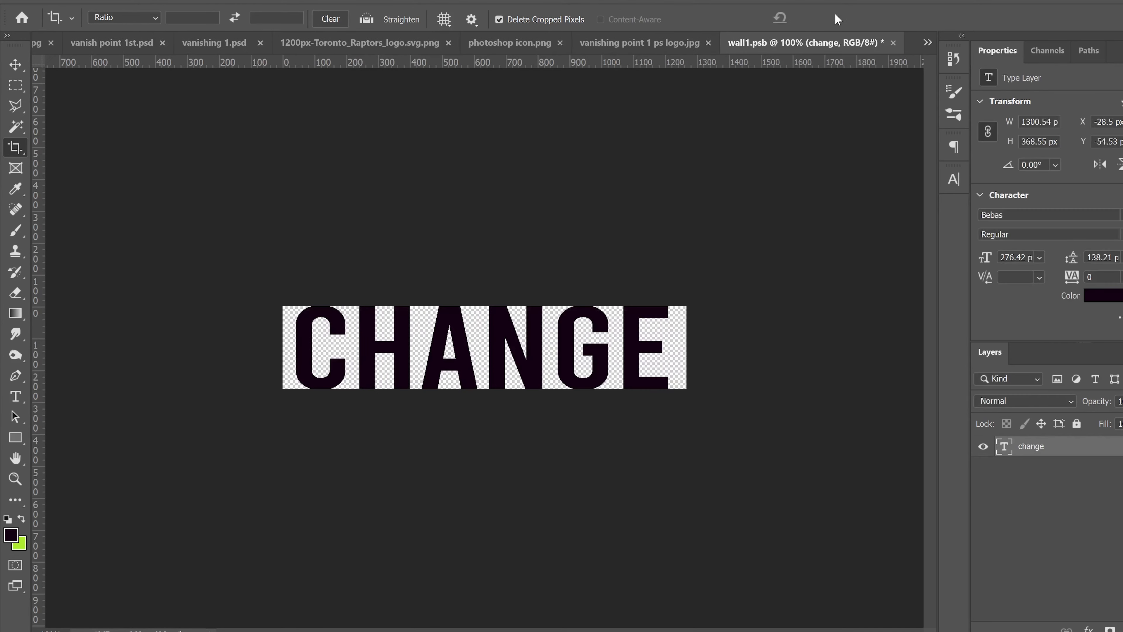
{"action": "left_click", "coordinate": [893, 43]}
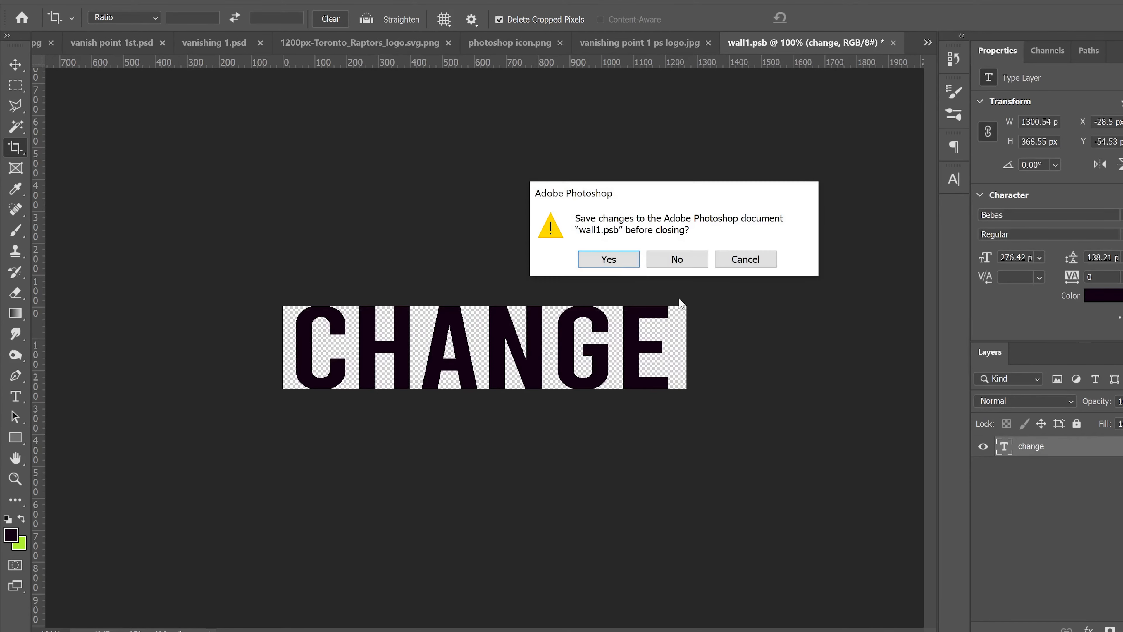
{"action": "left_click", "coordinate": [624, 266]}
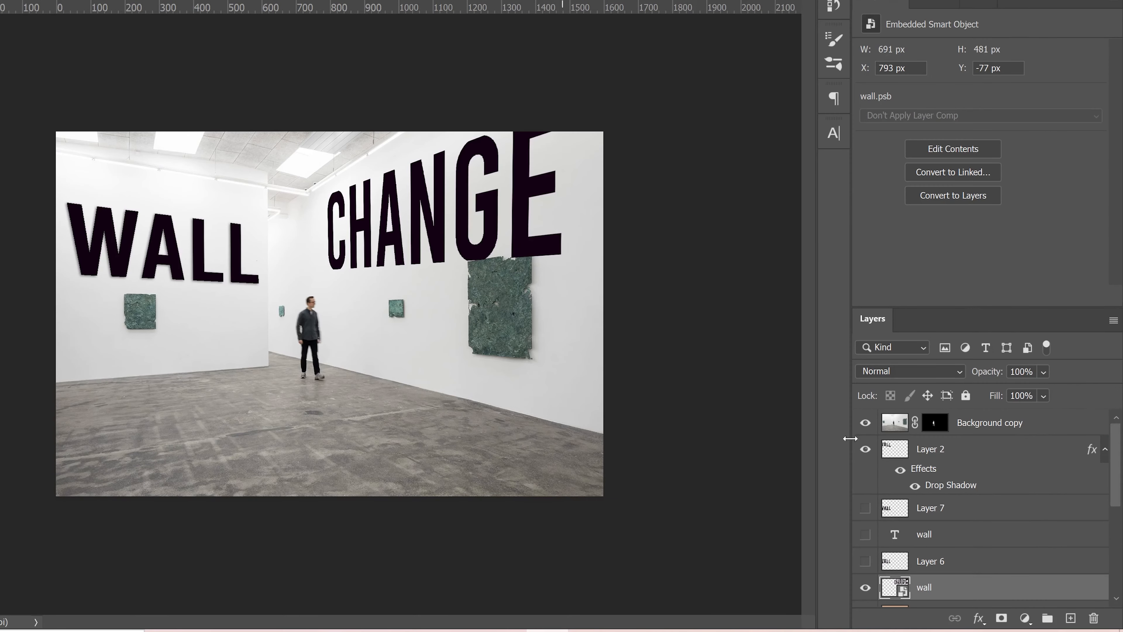
Create a new layer above the wall smart object and render the Vanishing Point perspective grids of both walls onto it.
{"action": "scroll", "coordinate": [1008, 500], "scroll_direction": "down", "scroll_amount": 1}
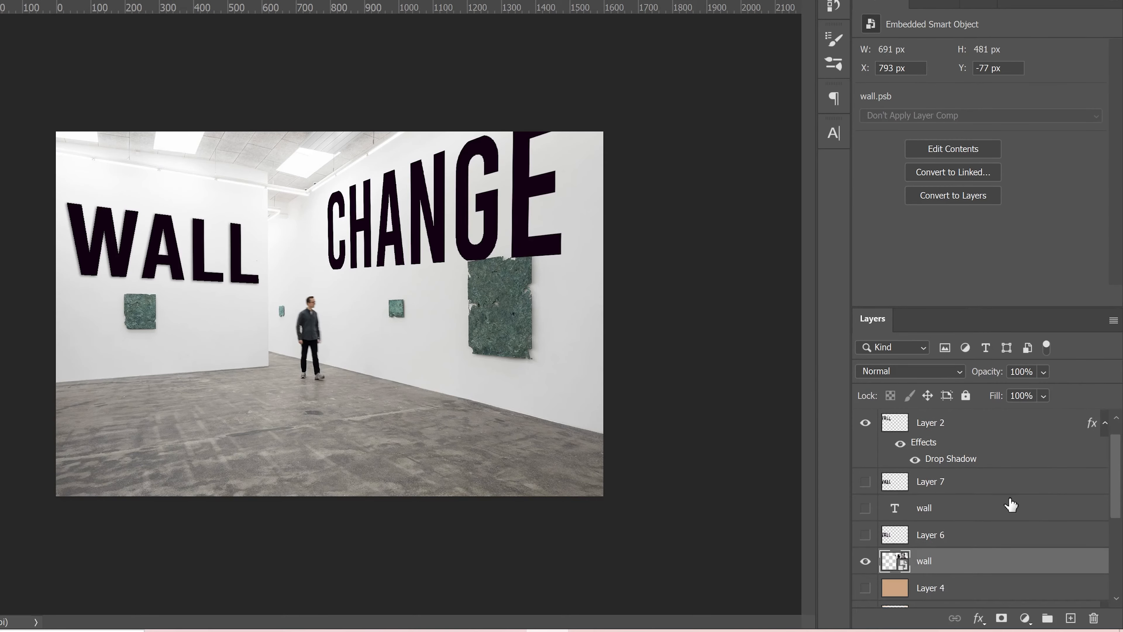
{"action": "left_click", "coordinate": [1071, 618]}
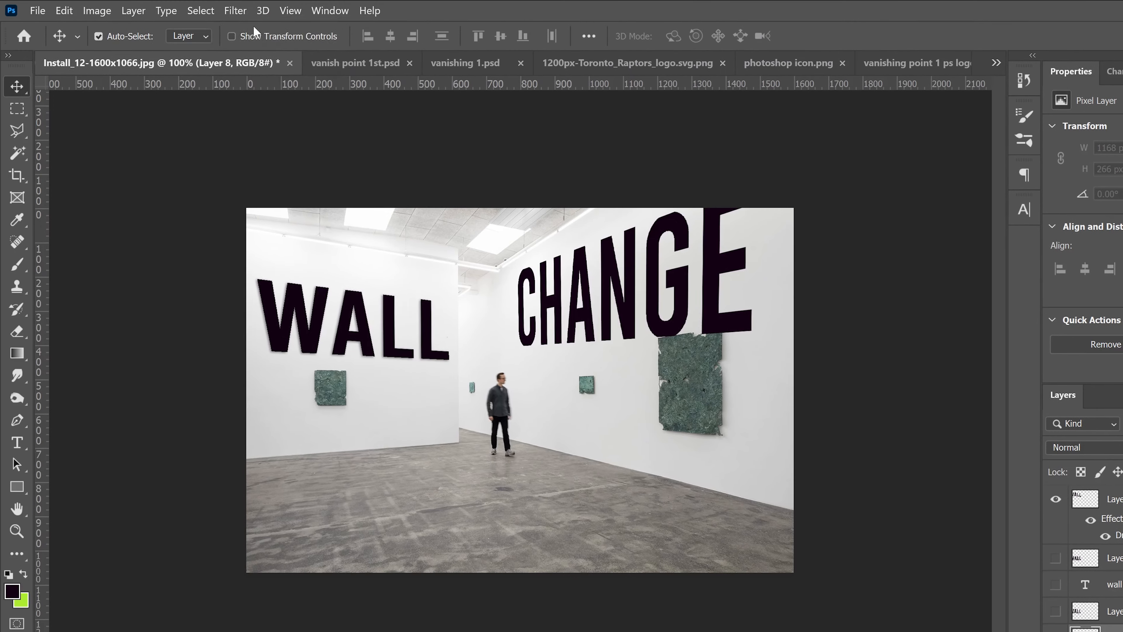
{"action": "left_click", "coordinate": [232, 9]}
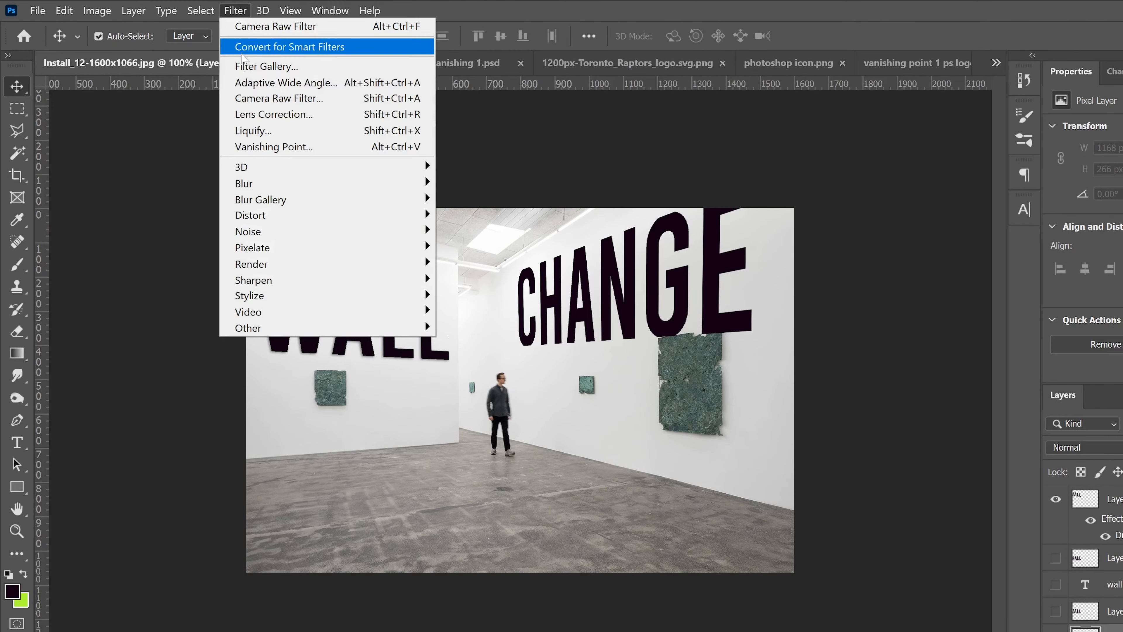
{"action": "left_click", "coordinate": [261, 147]}
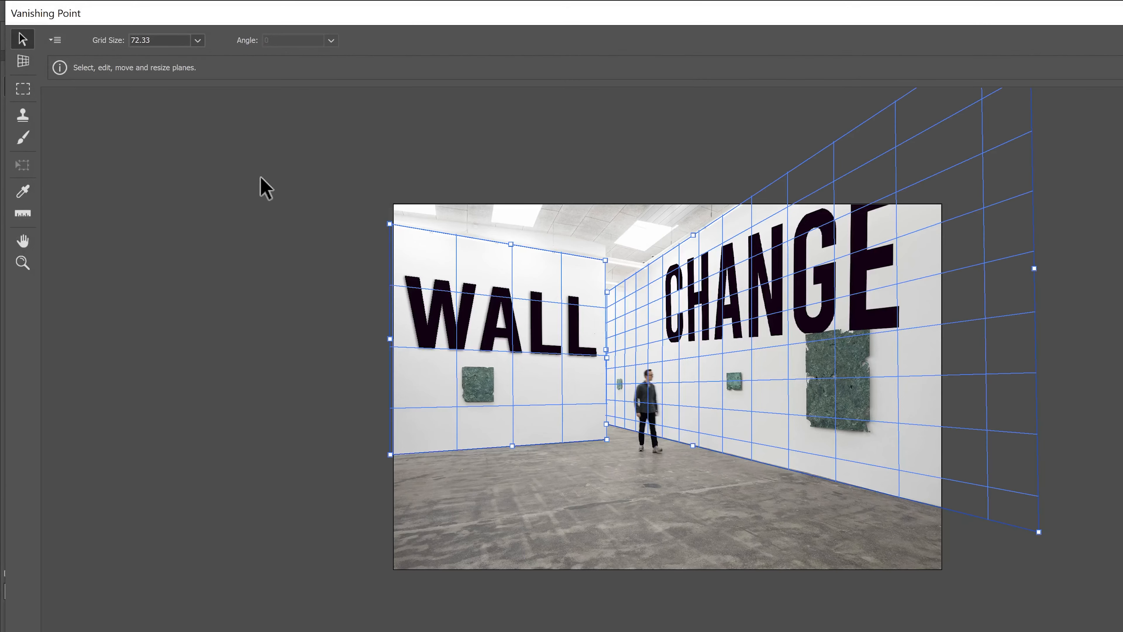
{"action": "left_click", "coordinate": [56, 41]}
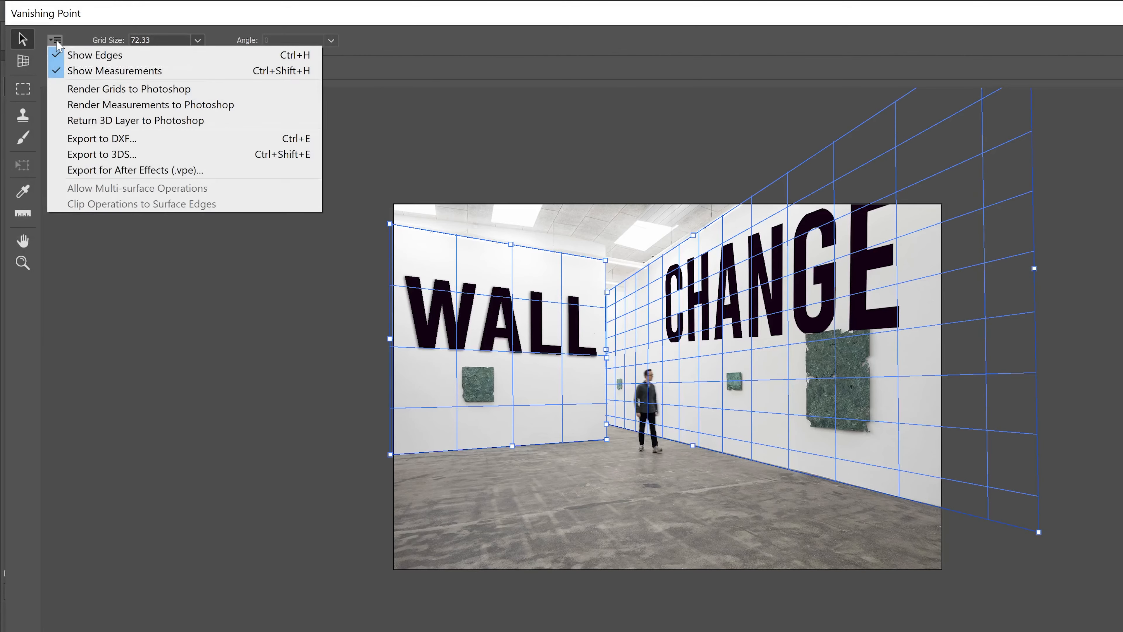
{"action": "left_click", "coordinate": [143, 89]}
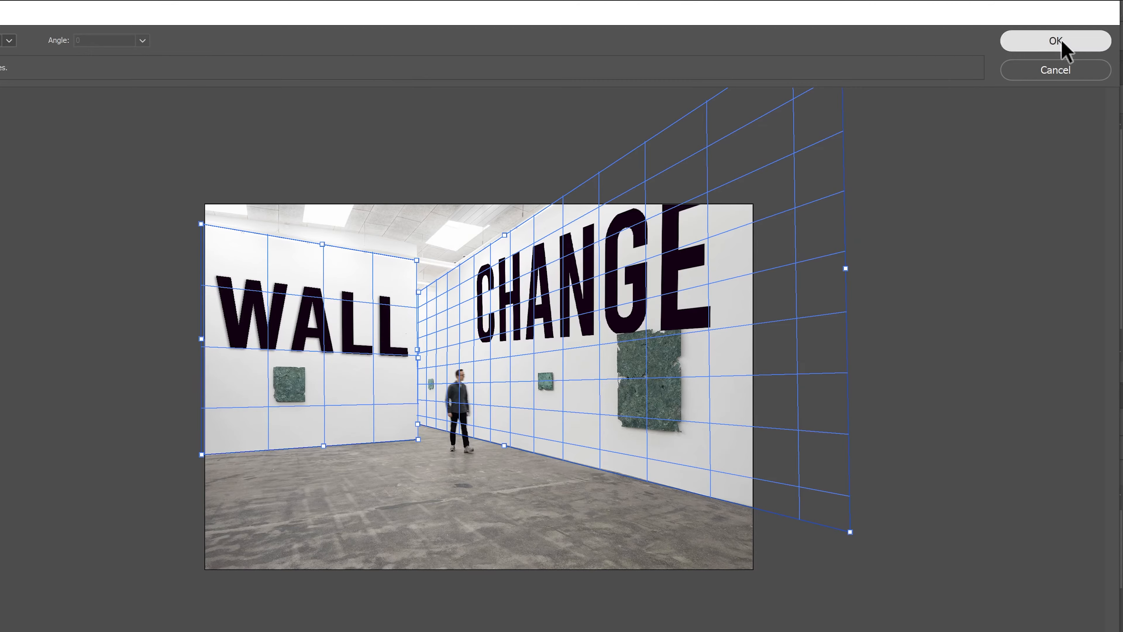
{"action": "left_click", "coordinate": [1056, 41]}
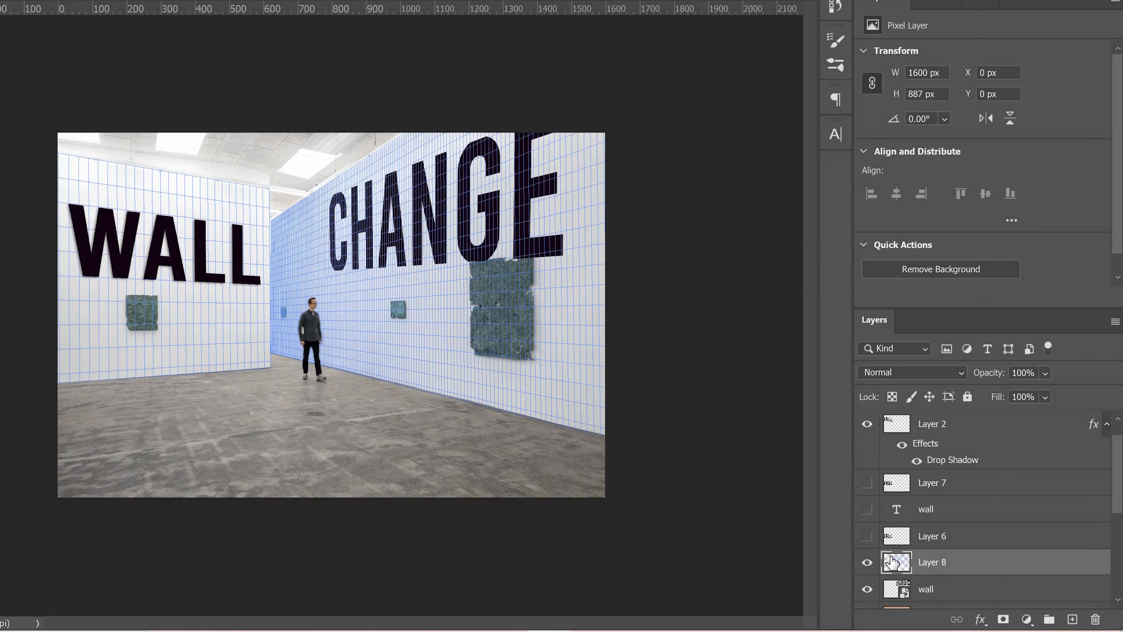
Distort the wall smart object's two left corners downward so the CHANGE text follows the rendered grid, and apply the transform.
{"action": "left_click", "coordinate": [901, 591]}
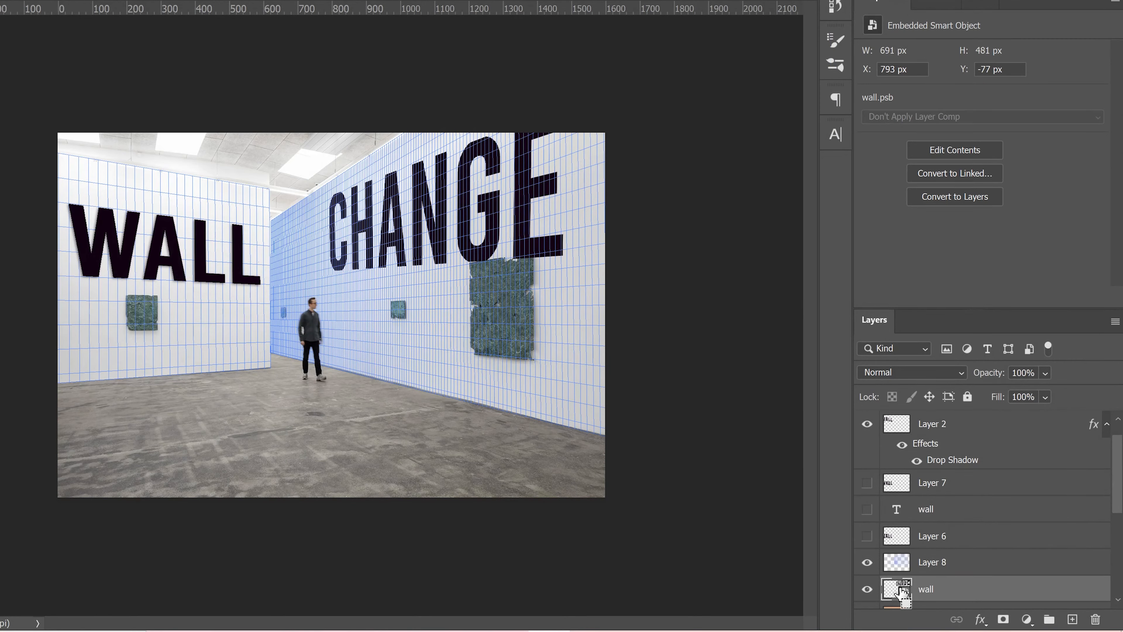
{"action": "key", "text": "ctrl+t"}
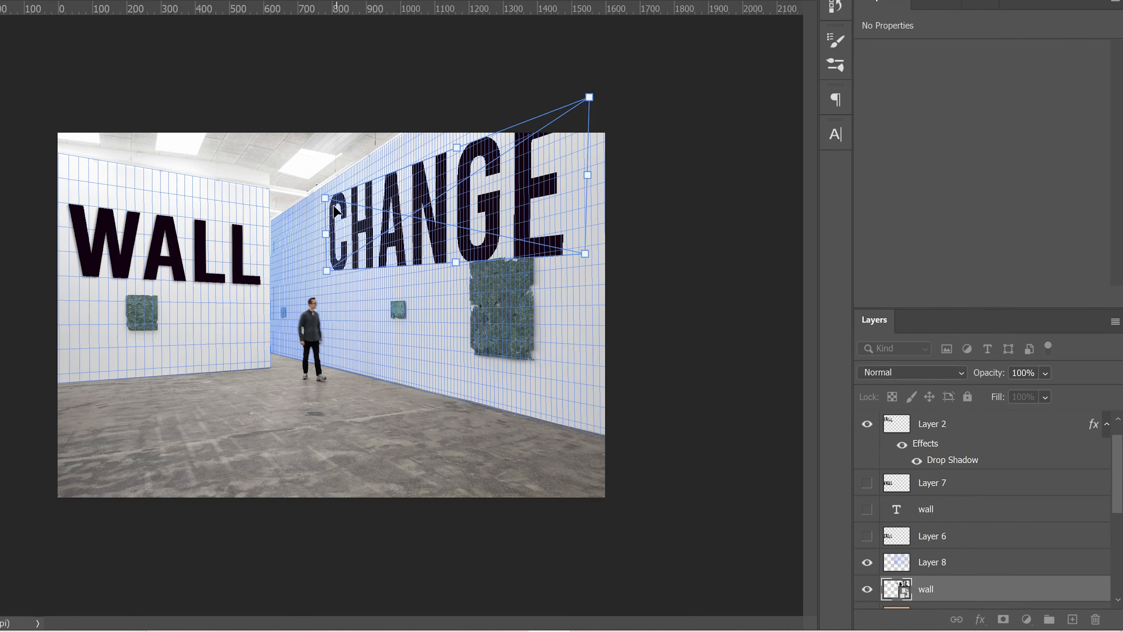
{"action": "left_click_drag", "start_coordinate": [326, 203], "coordinate": [325, 230]}
{"action": "left_click_drag", "start_coordinate": [329, 271], "coordinate": [326, 287]}
{"action": "key", "text": "Return"}
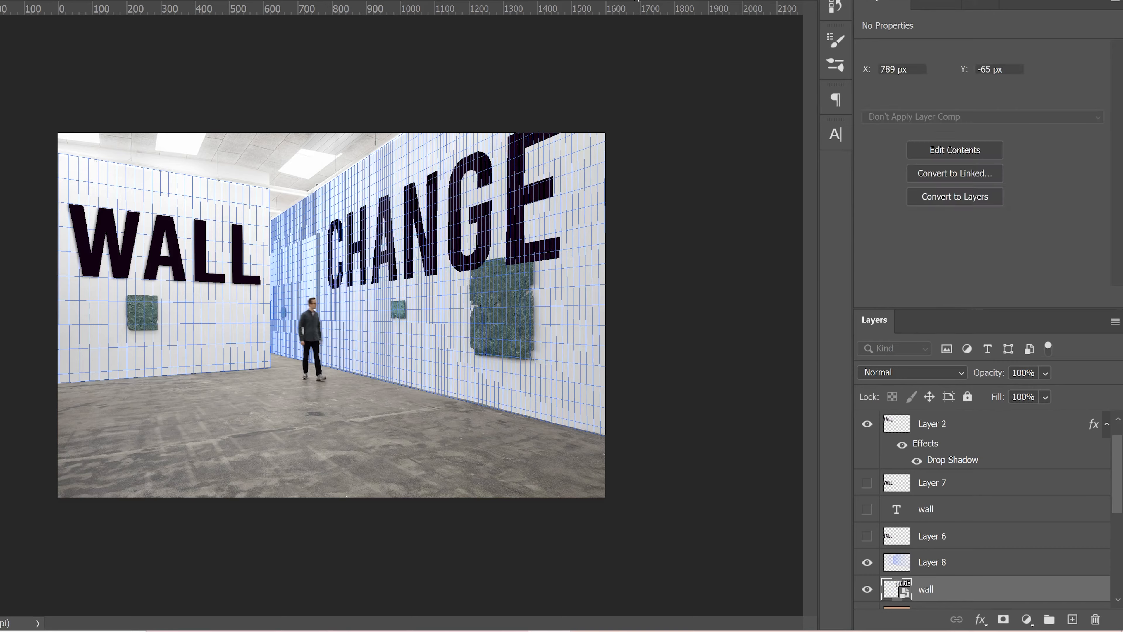
Hide the rendered perspective grid on Layer 8.
{"action": "left_click", "coordinate": [867, 563]}
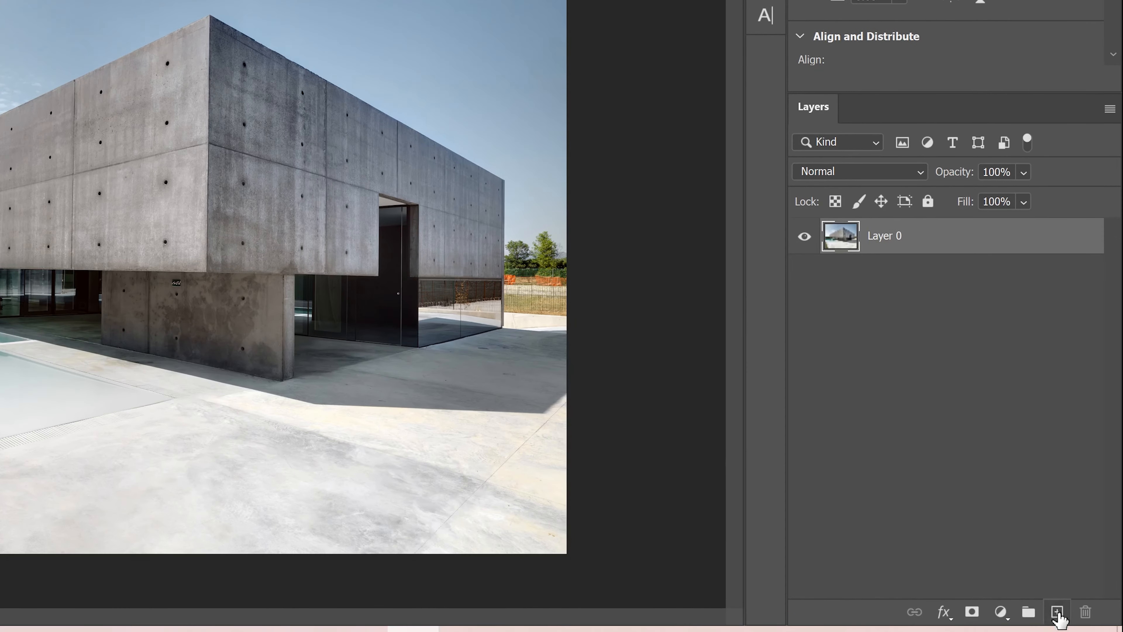
Create a new layer above the building photo and define a Vanishing Point plane over one concrete panel of the left façade.
{"action": "left_click", "coordinate": [1057, 612]}
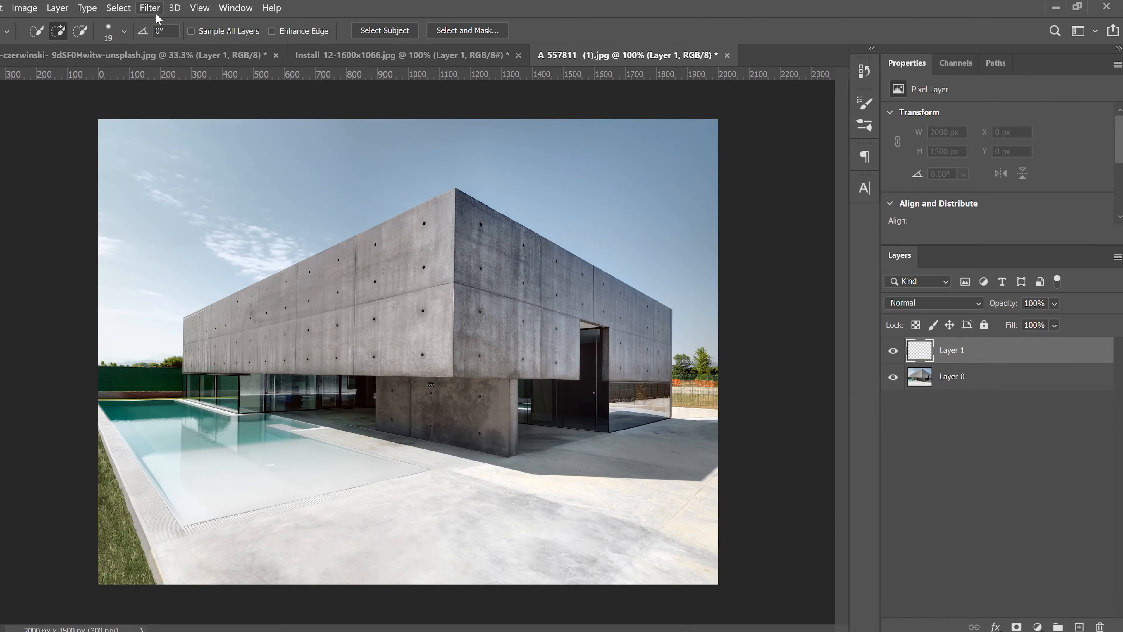
{"action": "left_click", "coordinate": [150, 8]}
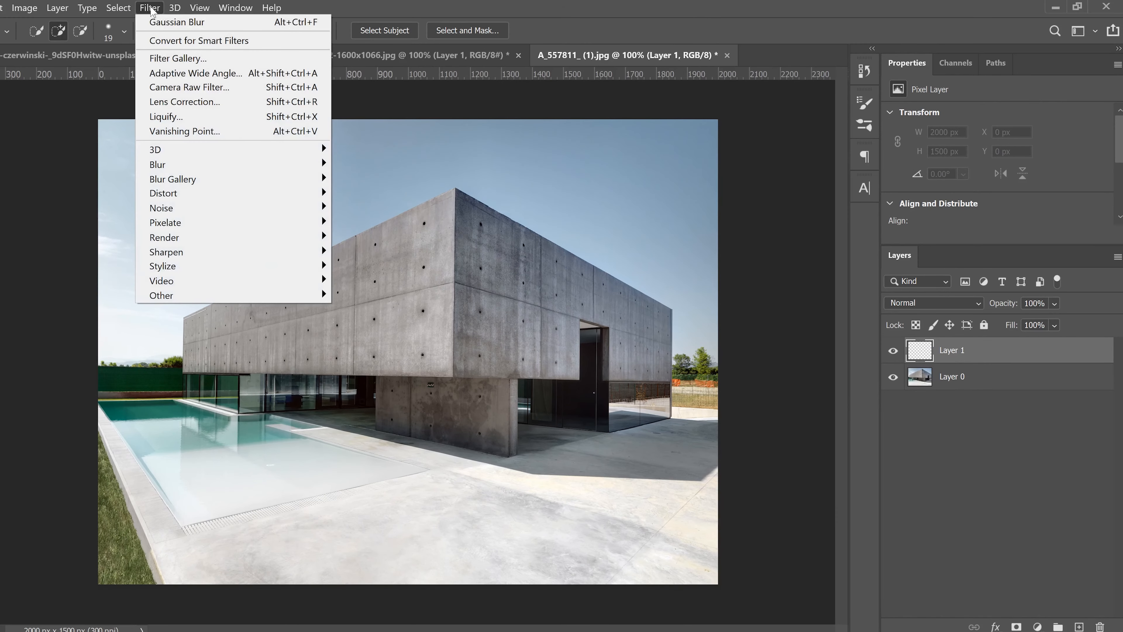
{"action": "left_click", "coordinate": [183, 132]}
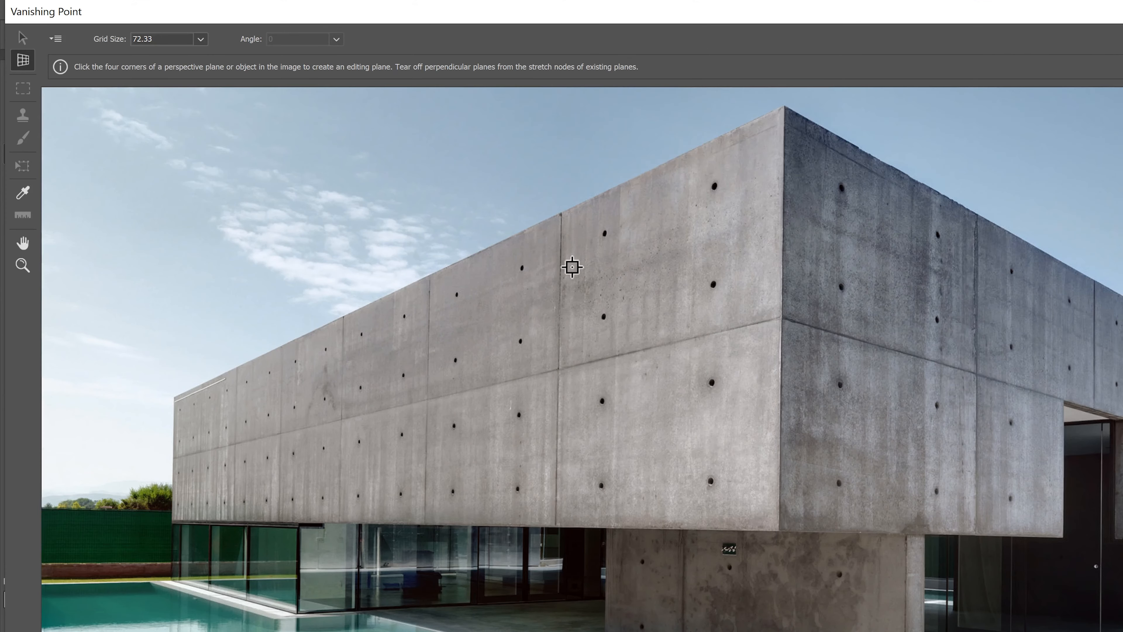
{"action": "left_click", "coordinate": [560, 214]}
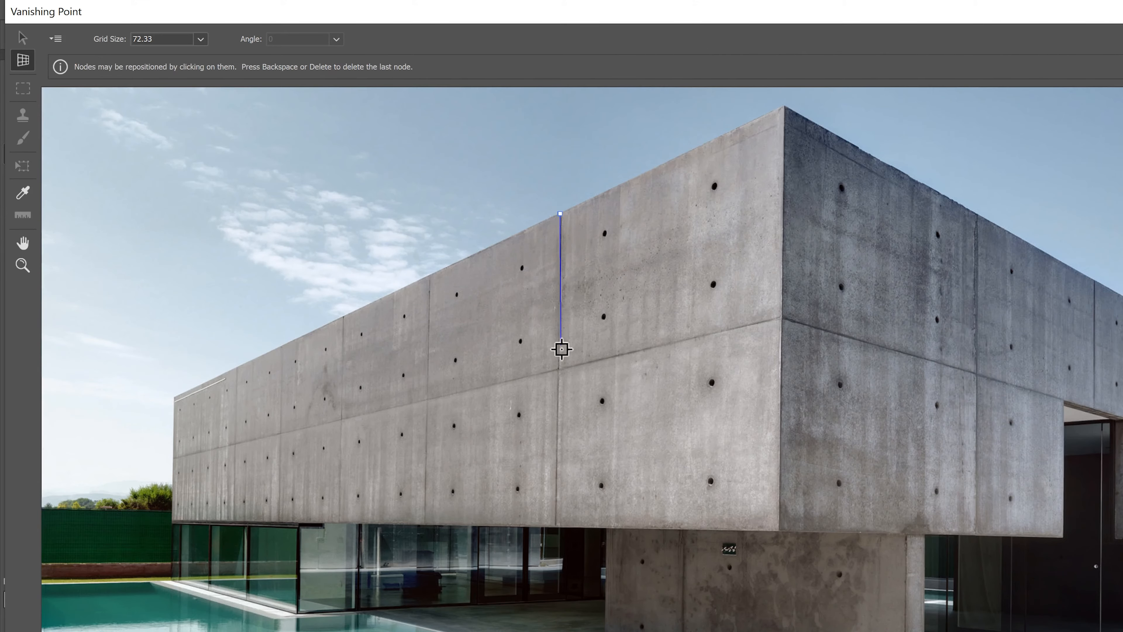
{"action": "left_click", "coordinate": [557, 526]}
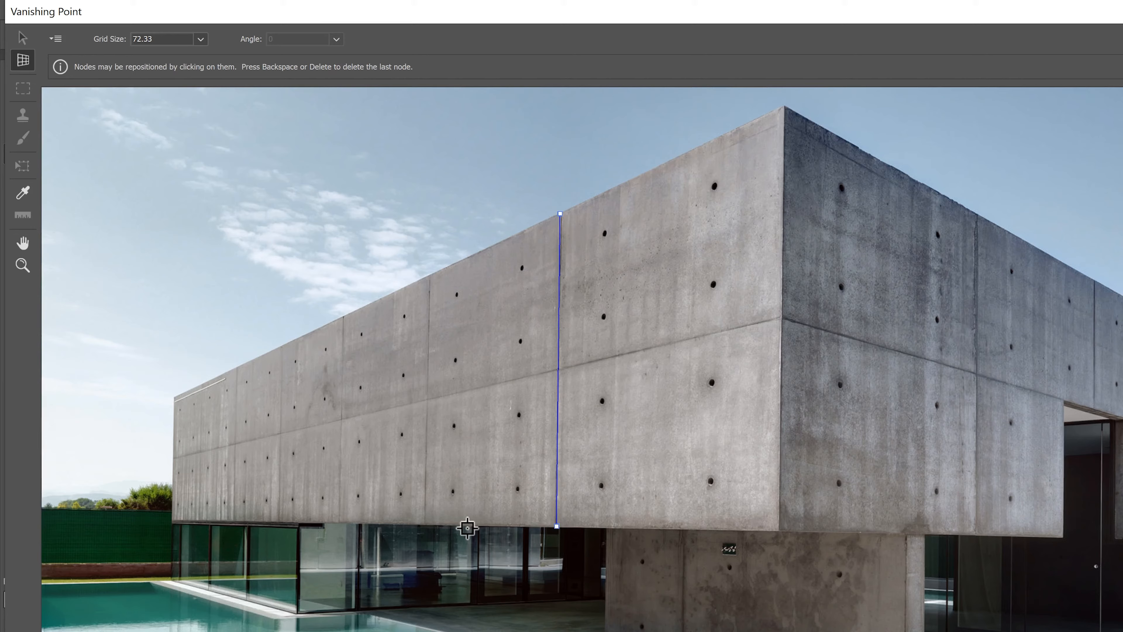
{"action": "left_click", "coordinate": [425, 524]}
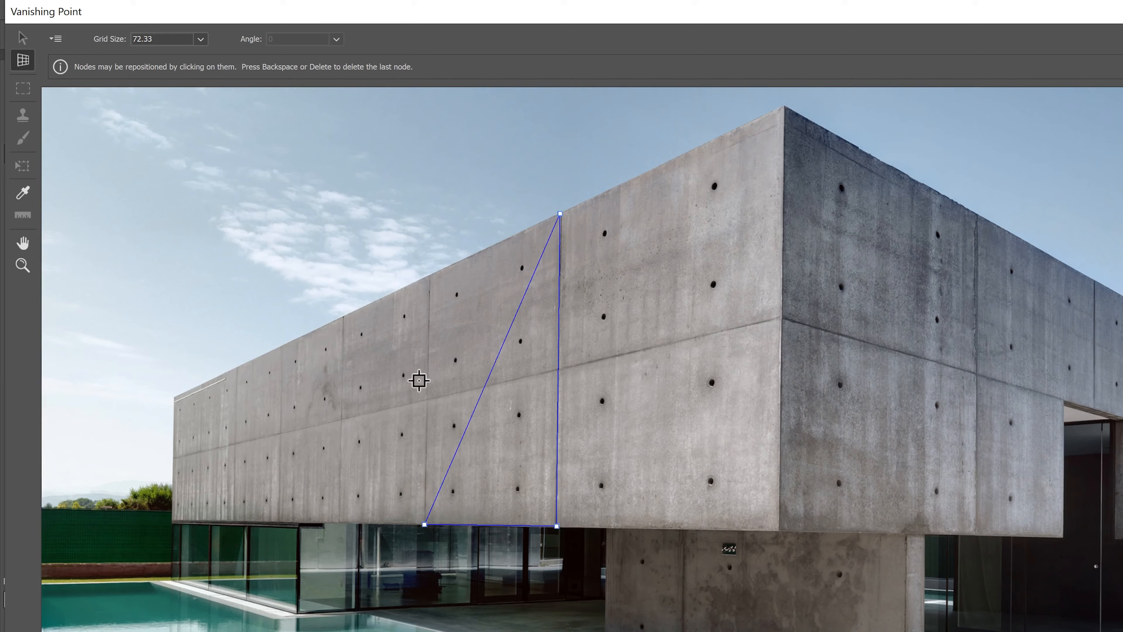
{"action": "left_click", "coordinate": [432, 275]}
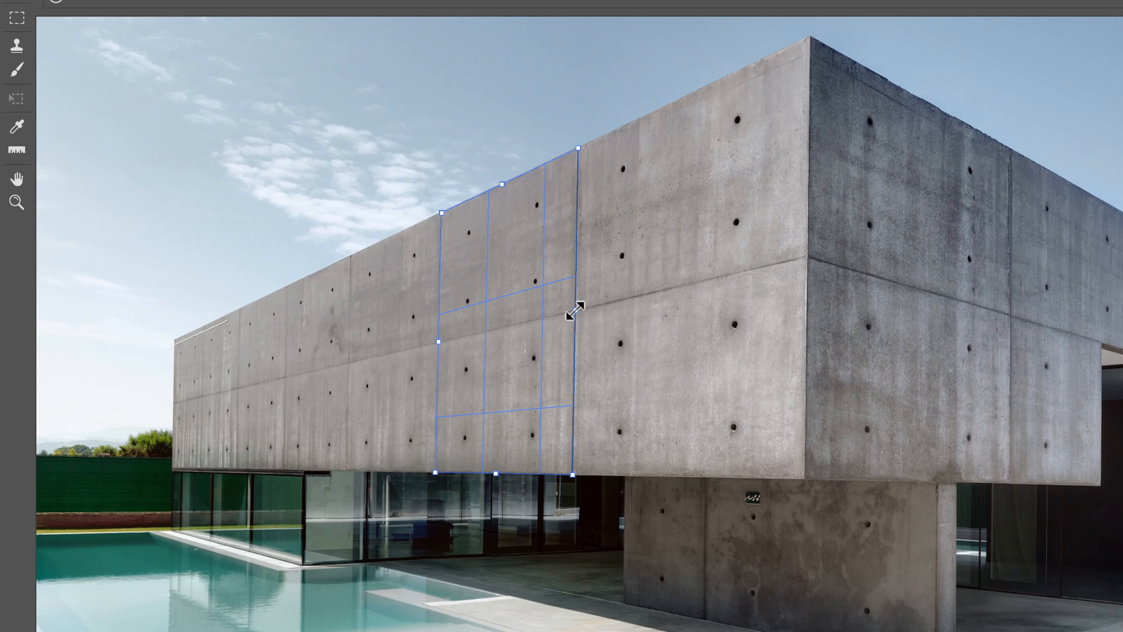
Stretch the plane across the whole left façade and align its lower corner with the building's front corner.
{"action": "left_click_drag", "start_coordinate": [577, 309], "coordinate": [808, 230]}
{"action": "left_click_drag", "start_coordinate": [810, 230], "coordinate": [813, 230]}
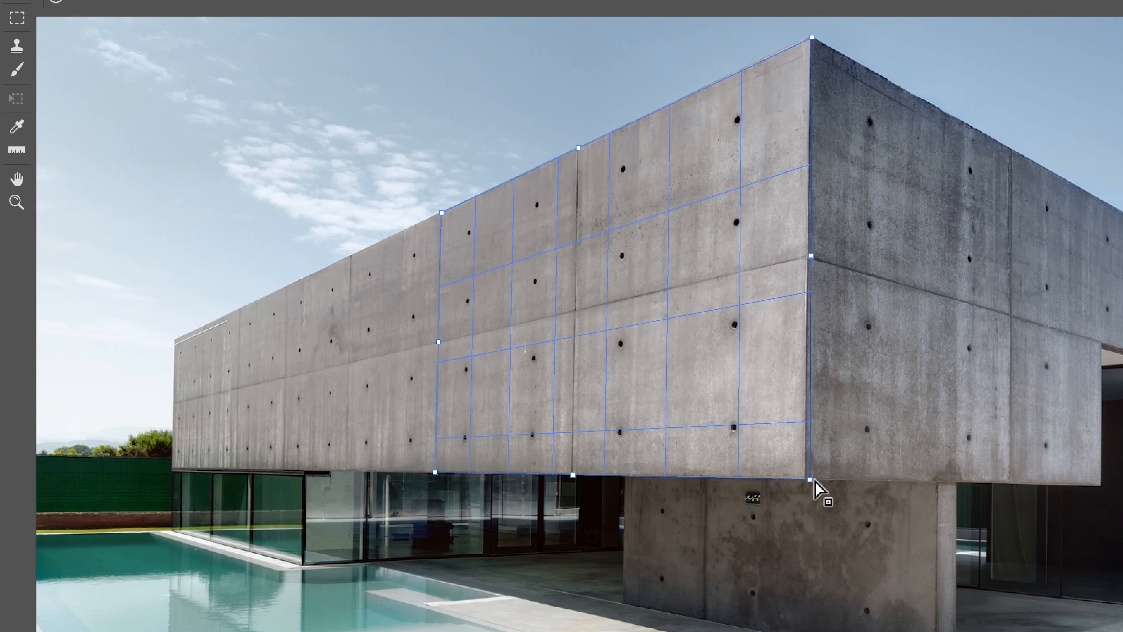
{"action": "left_click_drag", "start_coordinate": [810, 479], "coordinate": [804, 478]}
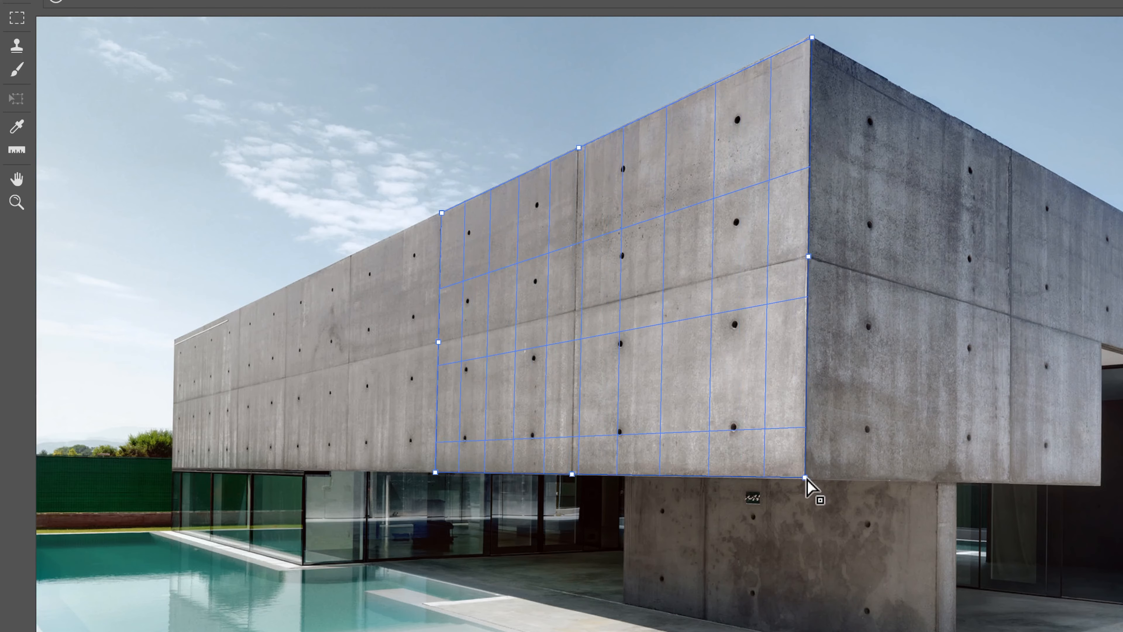
{"action": "left_click_drag", "start_coordinate": [315, 357], "coordinate": [174, 388]}
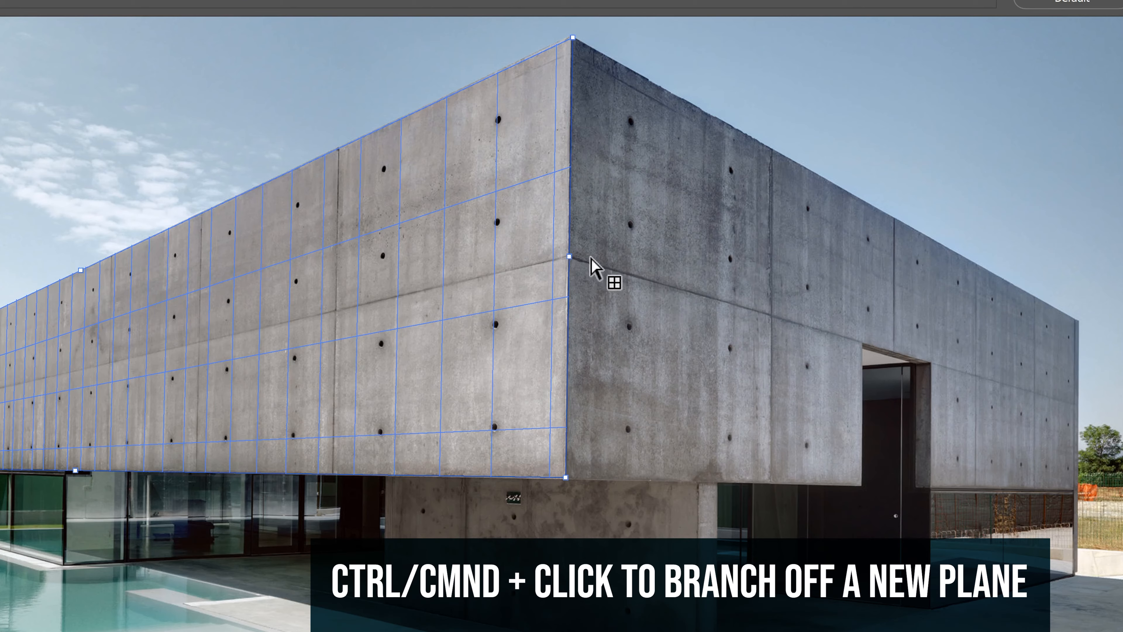
Branch off a perpendicular plane across the right façade and pull its far upper corner down to the roof edge.
{"action": "left_click_drag", "start_coordinate": [681, 281], "coordinate": [1076, 343]}
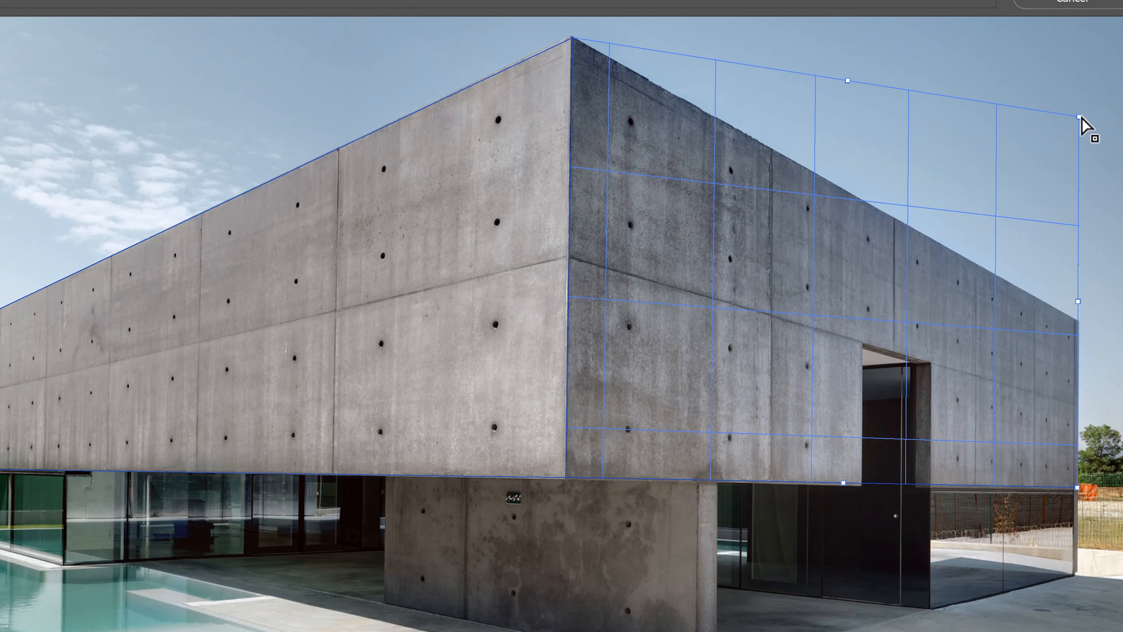
{"action": "left_click_drag", "start_coordinate": [1079, 116], "coordinate": [1080, 322]}
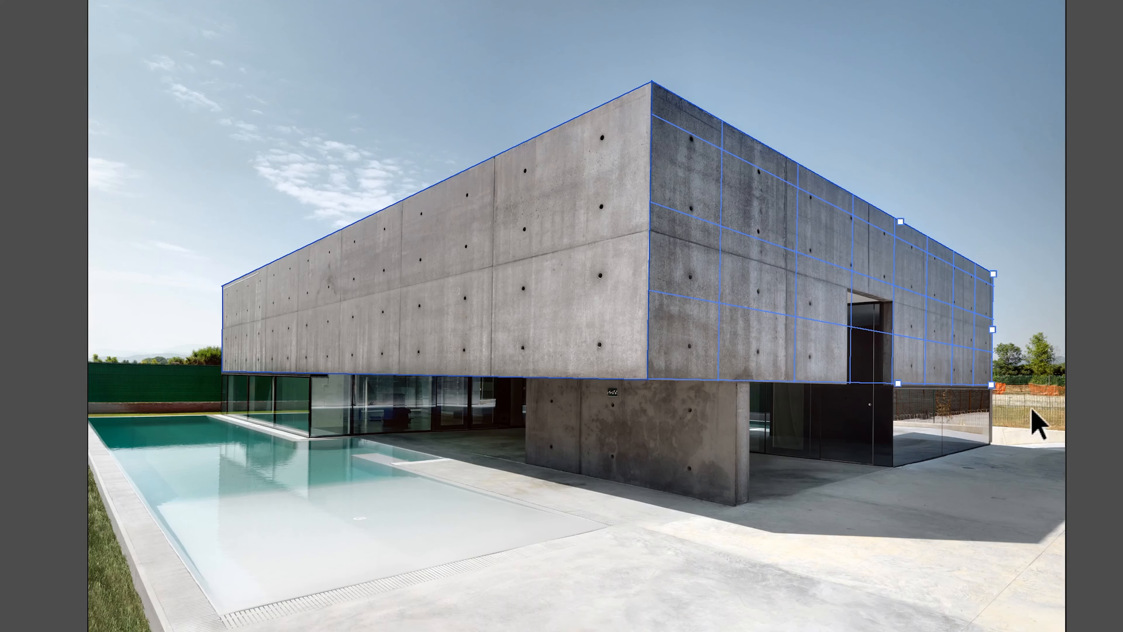
Try extending the left façade's plane down to the pool and branching off further planes across the water and upward.
{"action": "left_click", "coordinate": [369, 284]}
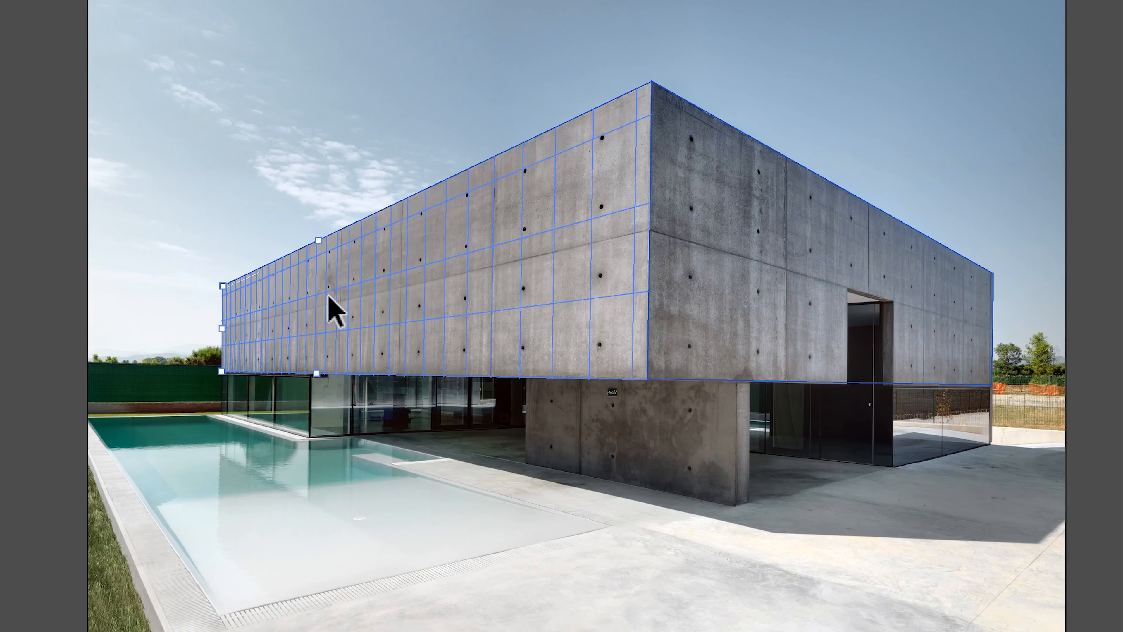
{"action": "left_click_drag", "start_coordinate": [315, 375], "coordinate": [308, 444]}
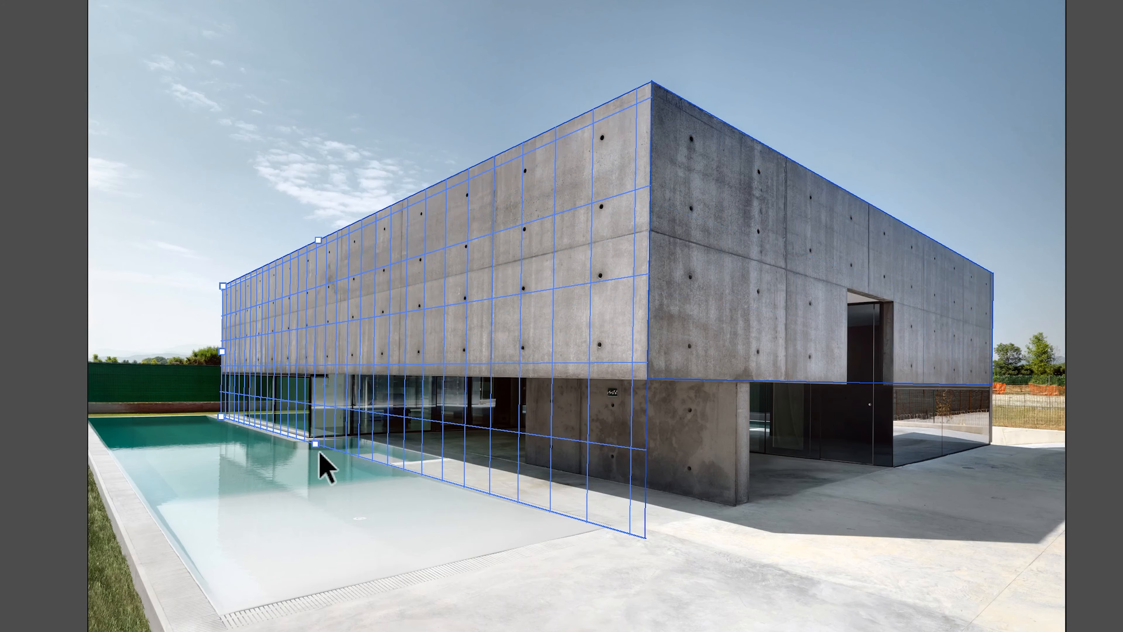
{"action": "left_click_drag", "start_coordinate": [315, 444], "coordinate": [125, 454]}
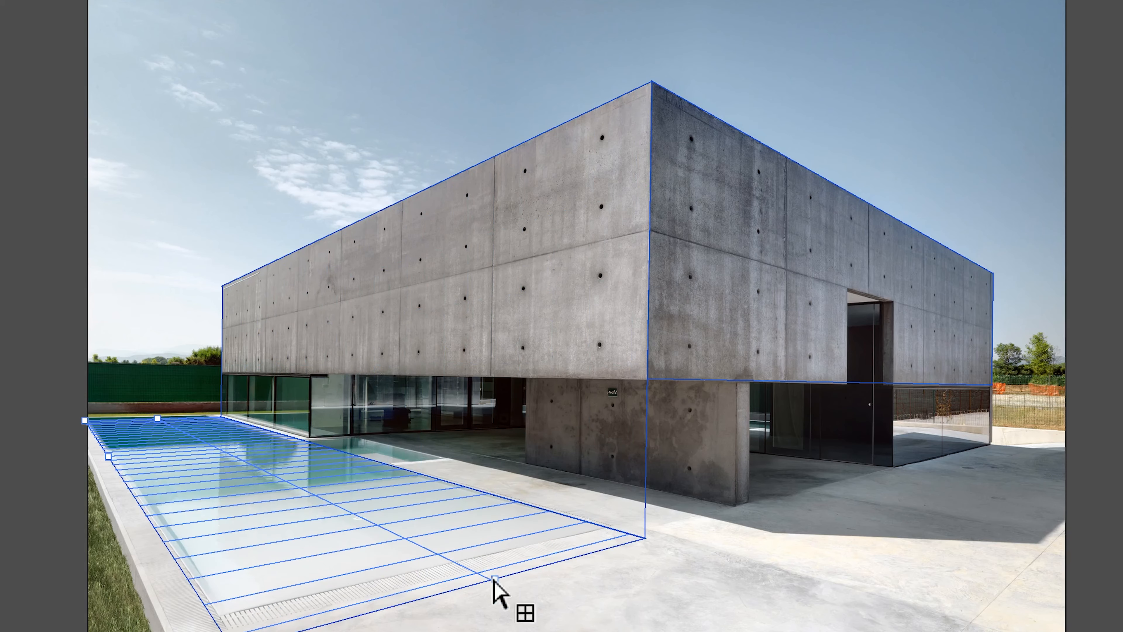
{"action": "left_click_drag", "start_coordinate": [495, 578], "coordinate": [500, 31]}
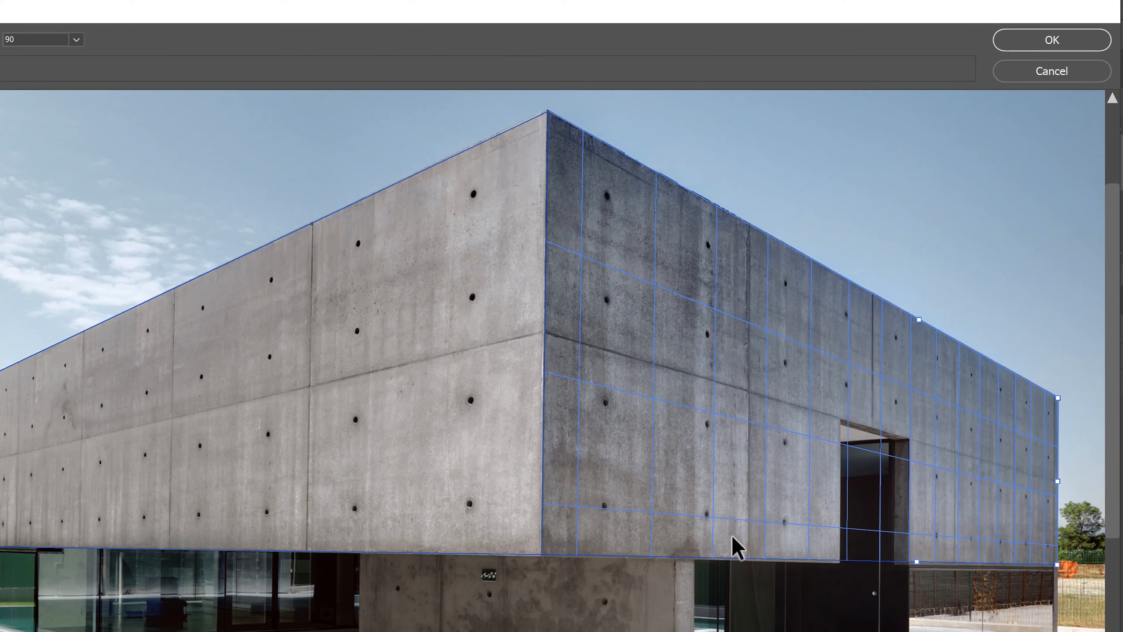
Accept the Vanishing Point planes of the two building façades.
{"action": "left_click", "coordinate": [1026, 44]}
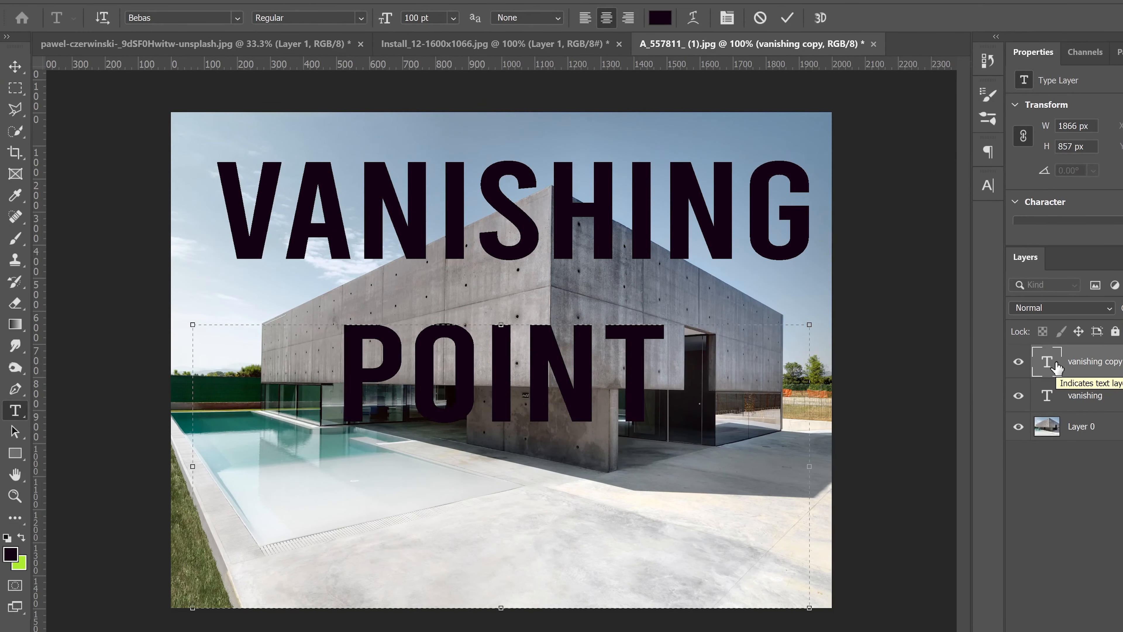
Commit the POINT text and hide its layer.
{"action": "left_click", "coordinate": [5, 66]}
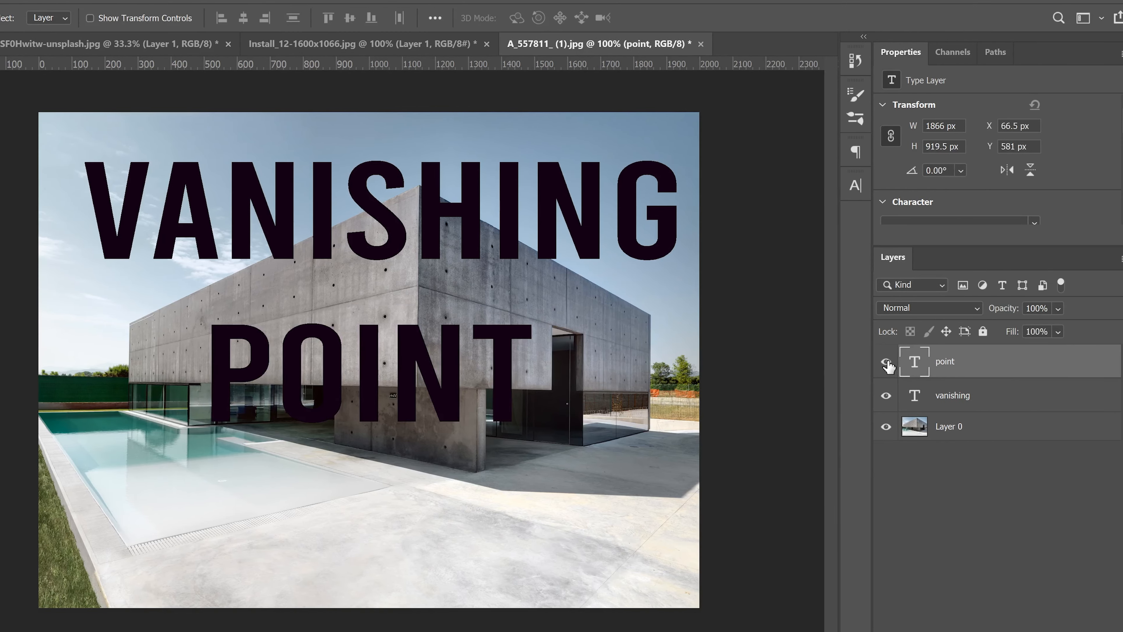
{"action": "left_click", "coordinate": [1019, 361]}
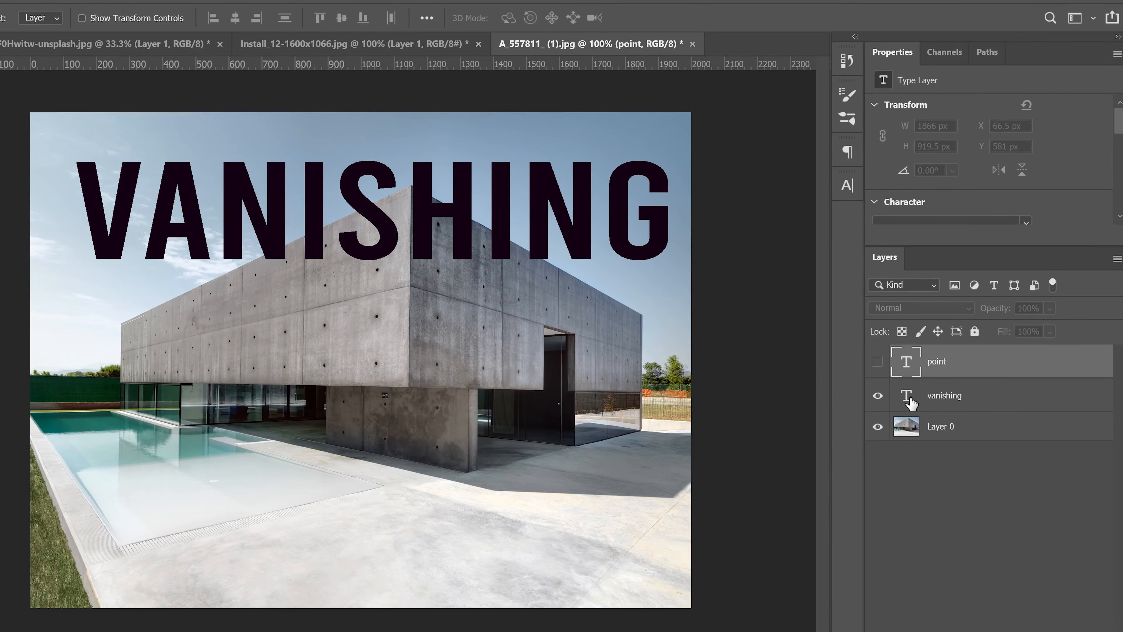
Load the outline of the vanishing text layer as a selection, copy it, and deselect.
{"action": "left_click", "coordinate": [913, 398]}
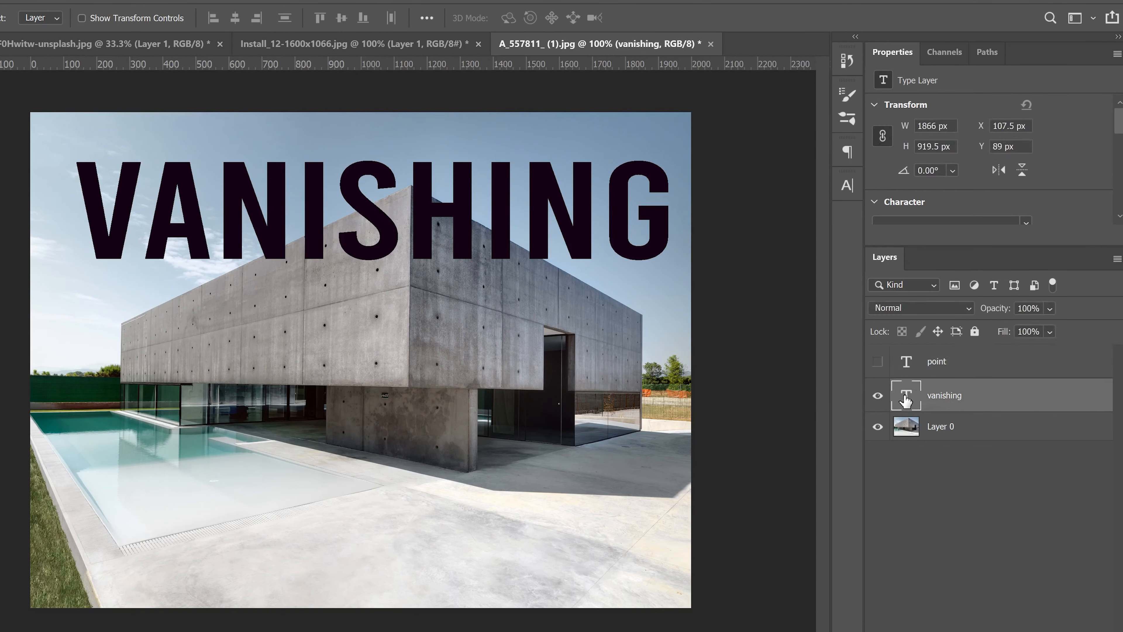
{"action": "left_click", "coordinate": [907, 397], "text": "ctrl"}
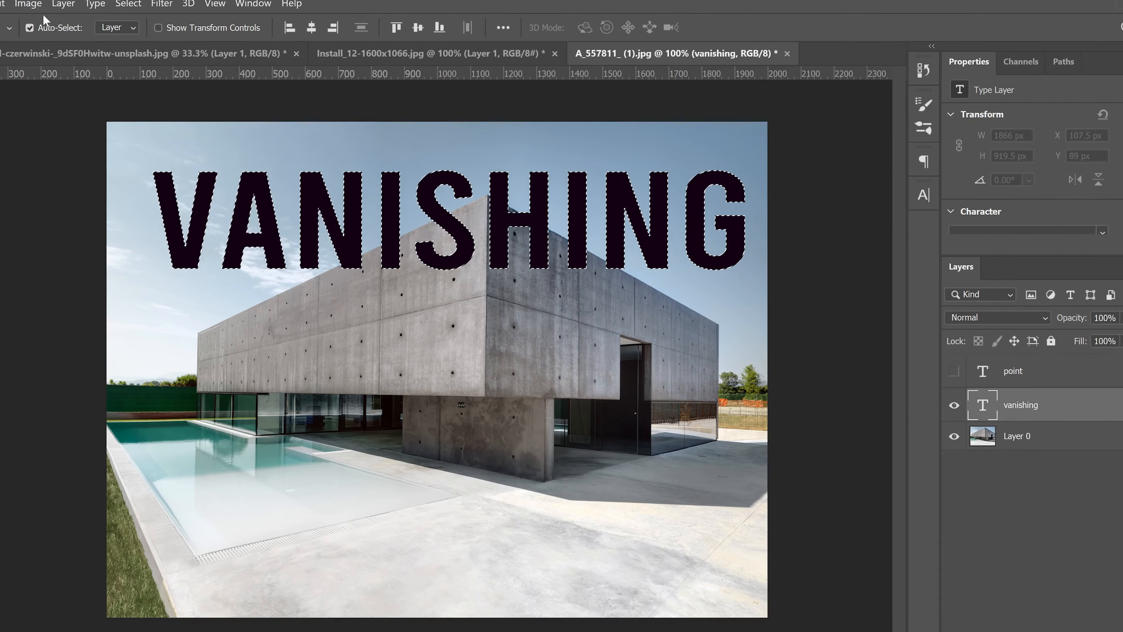
{"action": "left_click", "coordinate": [62, 11]}
{"action": "left_click", "coordinate": [82, 113]}
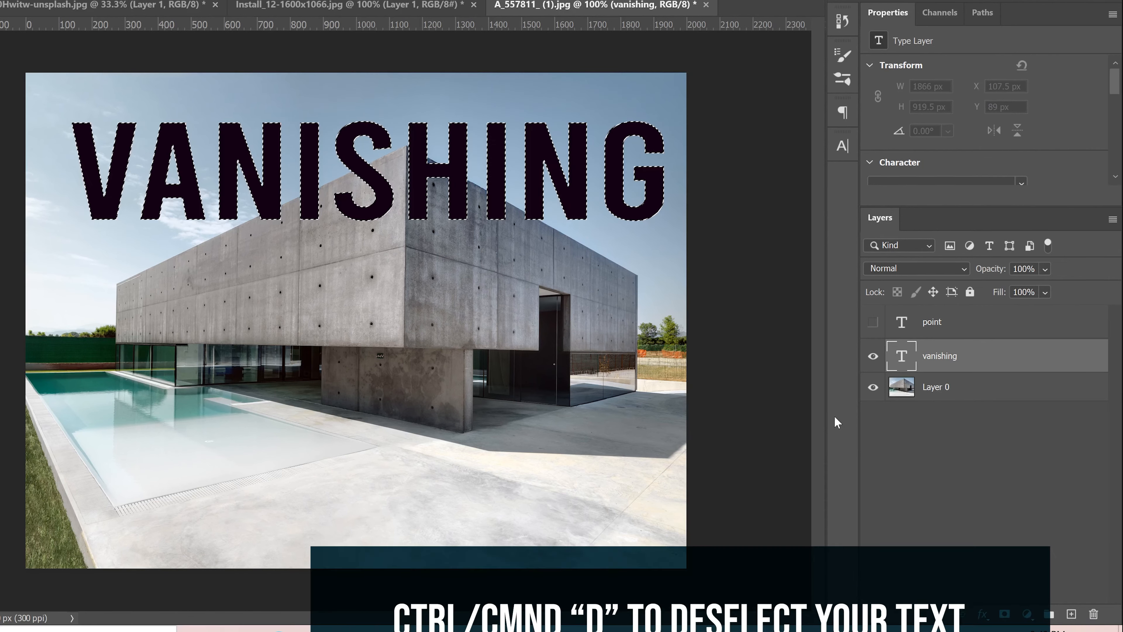
{"action": "key", "text": "ctrl+d"}
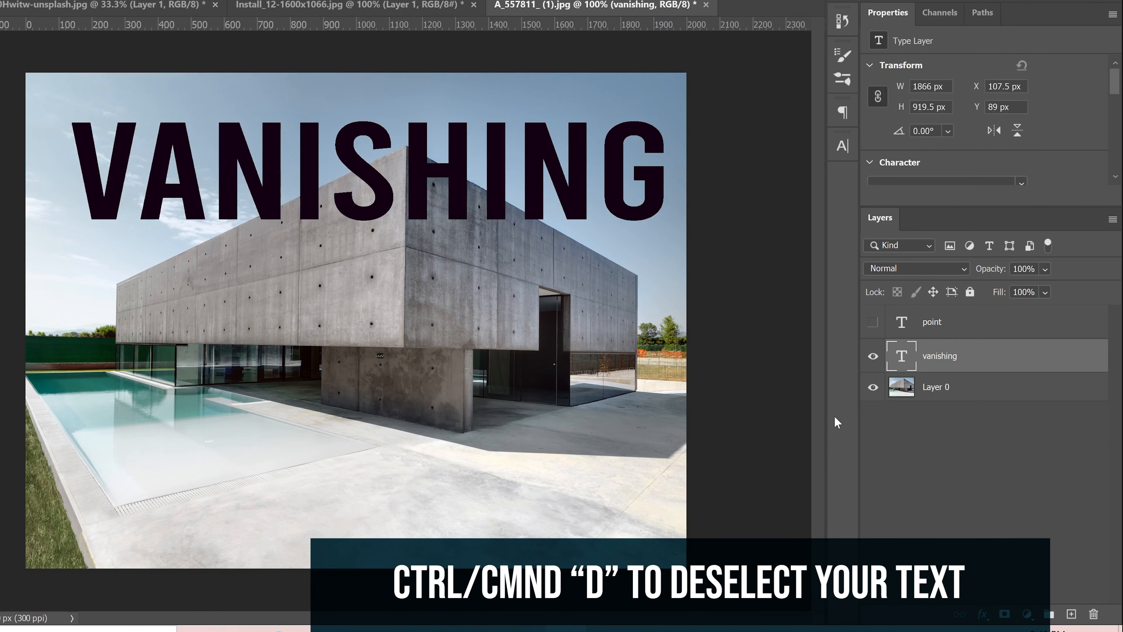
Hide the vanishing text layer and create a new blank layer directly above Layer 0.
{"action": "left_click", "coordinate": [873, 359]}
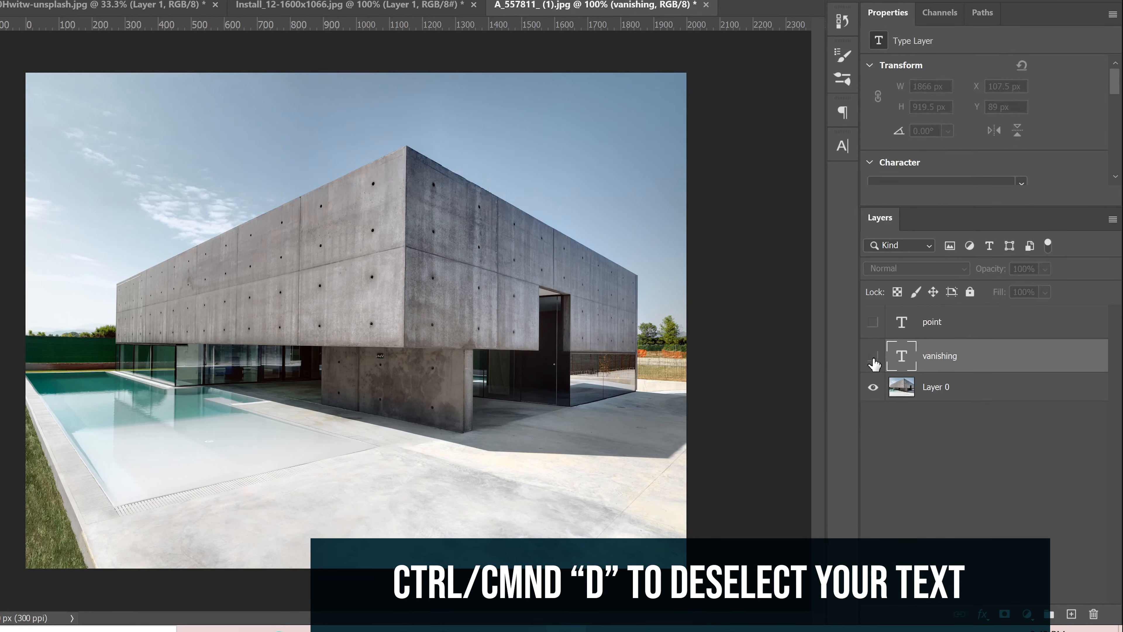
{"action": "left_click", "coordinate": [959, 388]}
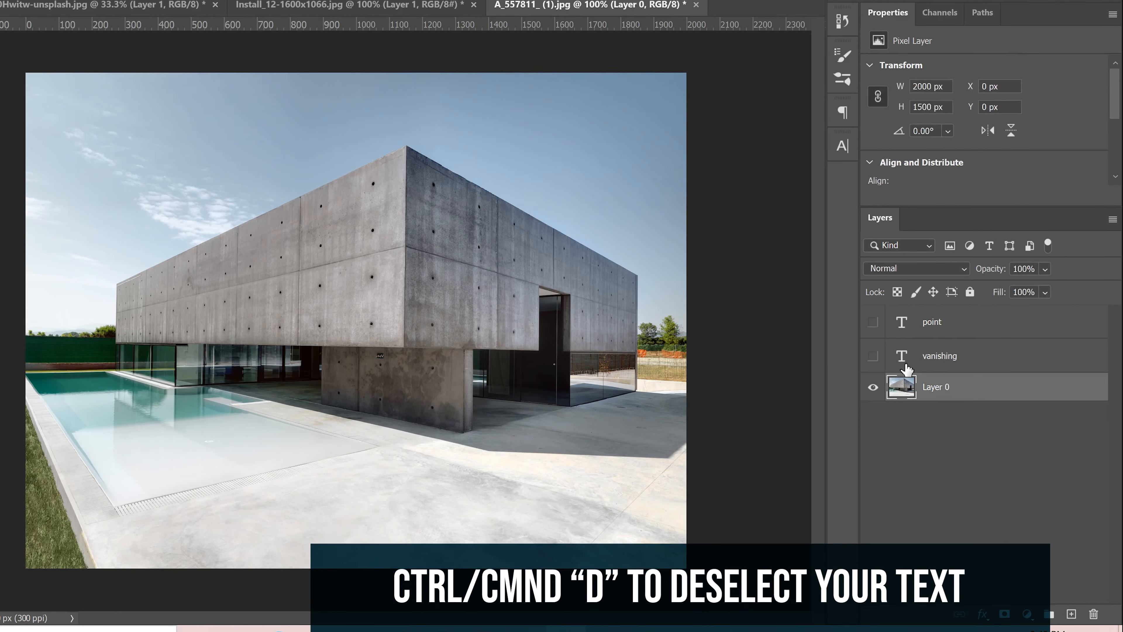
{"action": "left_click", "coordinate": [1071, 614]}
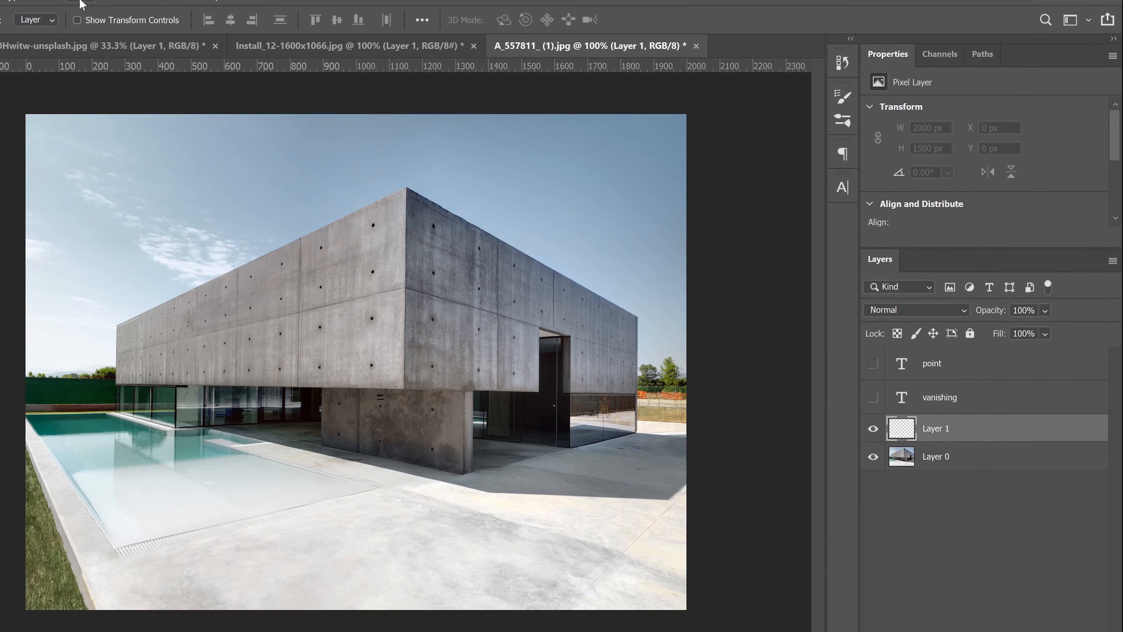
Paste the copied VANISHING text into Vanishing Point and shrink it with the Transform tool.
{"action": "left_click", "coordinate": [80, 9]}
{"action": "left_click", "coordinate": [119, 144]}
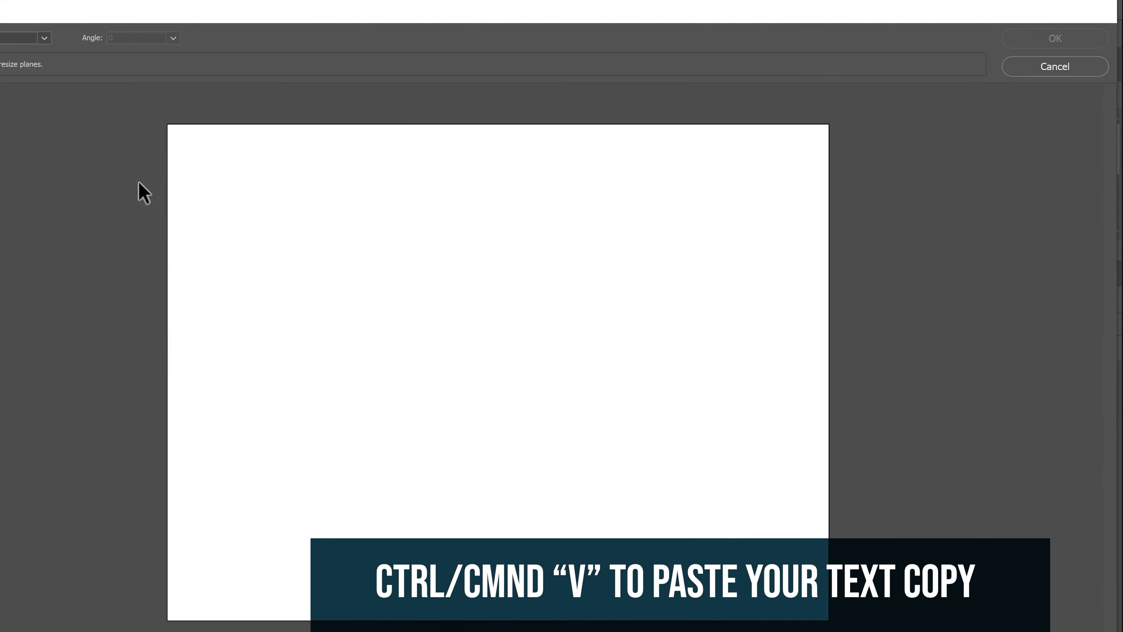
{"action": "key", "text": "ctrl+v"}
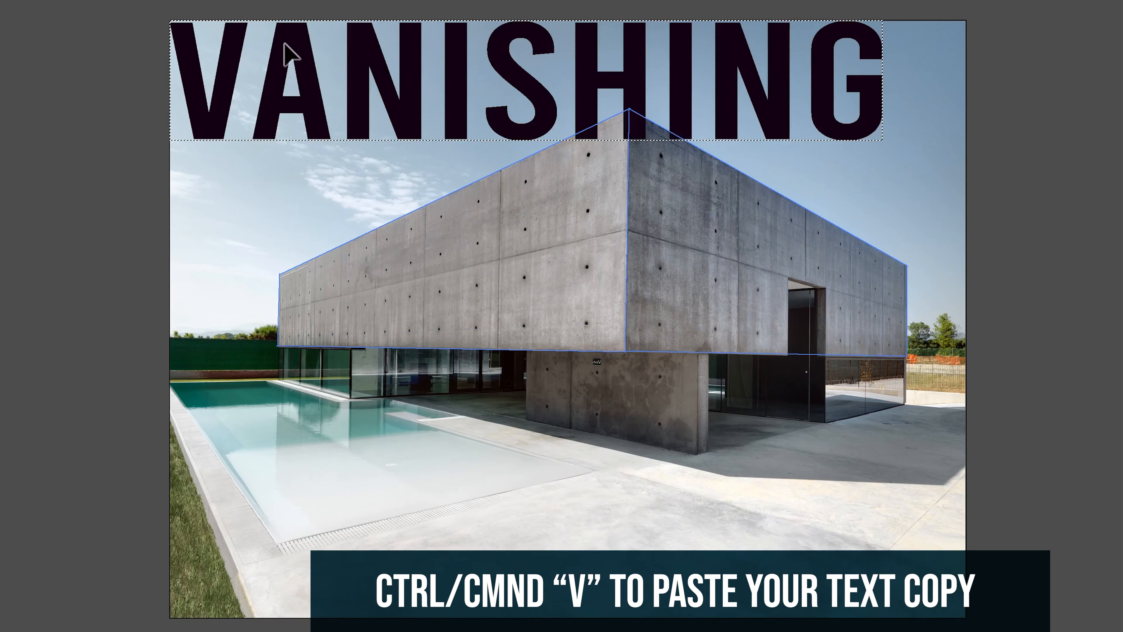
{"action": "left_click_drag", "start_coordinate": [268, 142], "coordinate": [337, 241]}
{"action": "left_click_drag", "start_coordinate": [370, 150], "coordinate": [325, 130]}
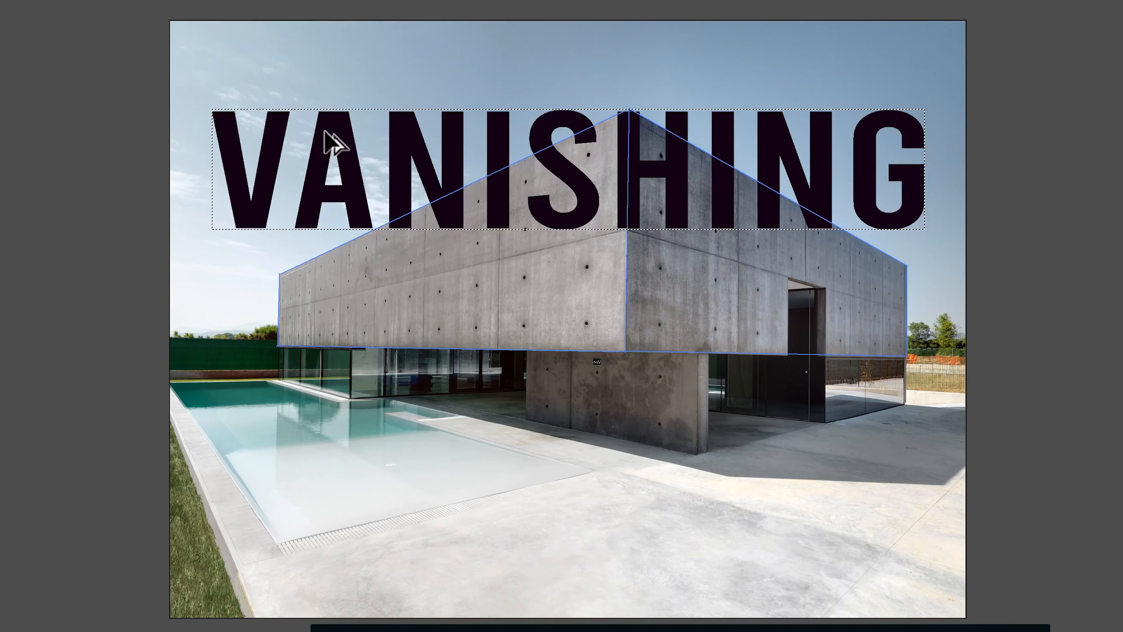
{"action": "key", "text": "ctrl+t"}
{"action": "left_click_drag", "start_coordinate": [214, 113], "coordinate": [391, 271]}
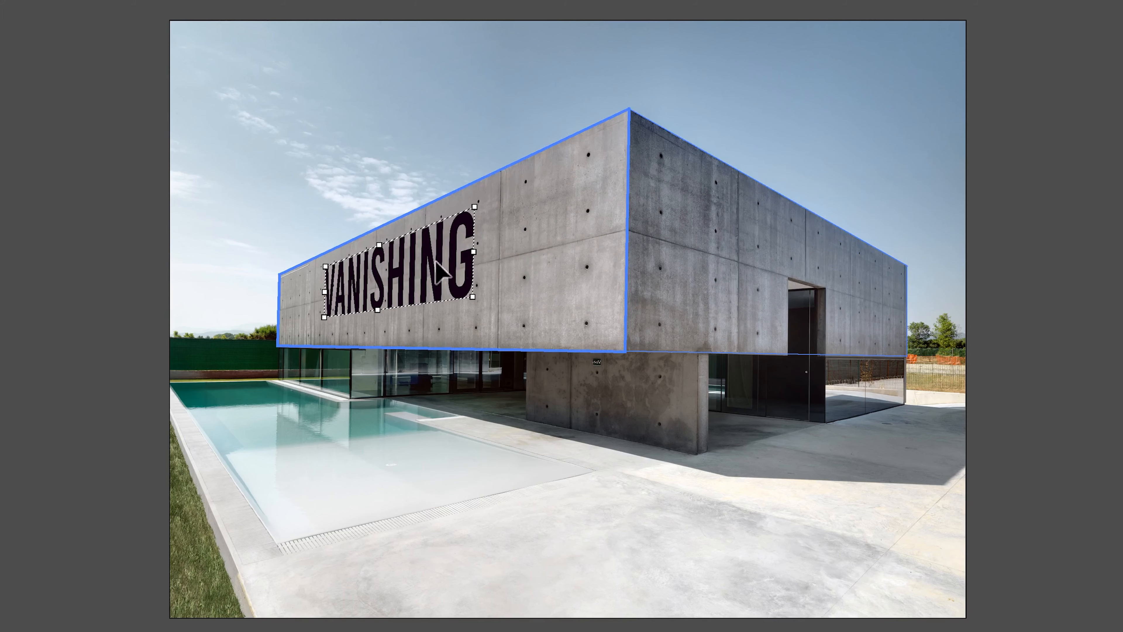
Position and enlarge the VANISHING text to fill the left façade, and apply the filter.
{"action": "left_click_drag", "start_coordinate": [435, 271], "coordinate": [604, 268]}
{"action": "left_click_drag", "start_coordinate": [366, 261], "coordinate": [367, 251]}
{"action": "left_click_drag", "start_coordinate": [361, 315], "coordinate": [363, 337]}
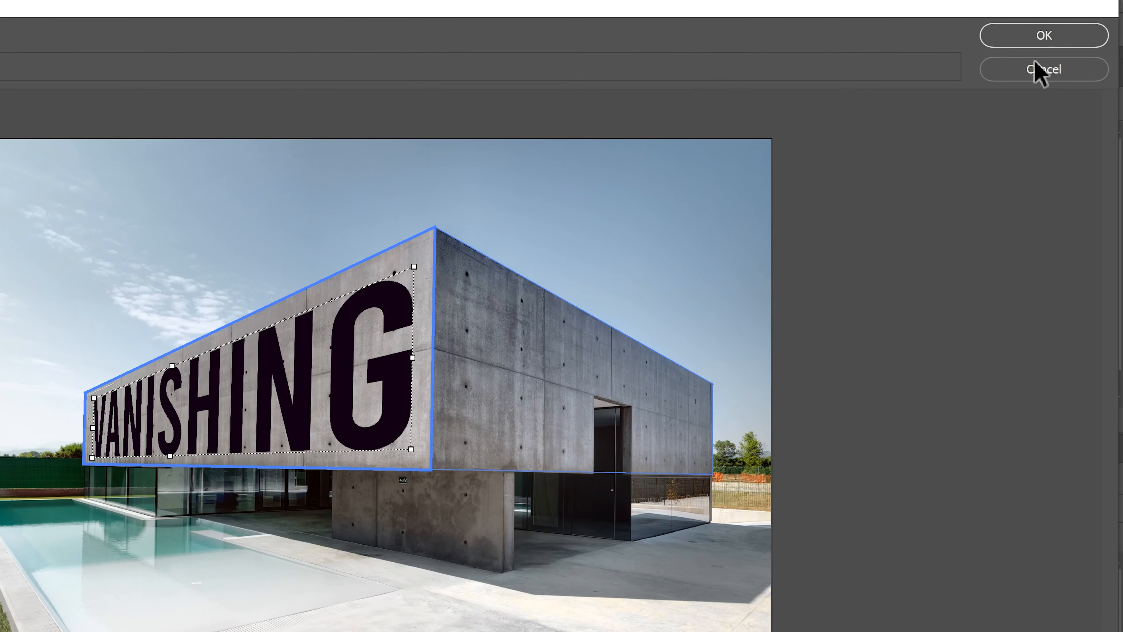
{"action": "left_click", "coordinate": [1039, 33]}
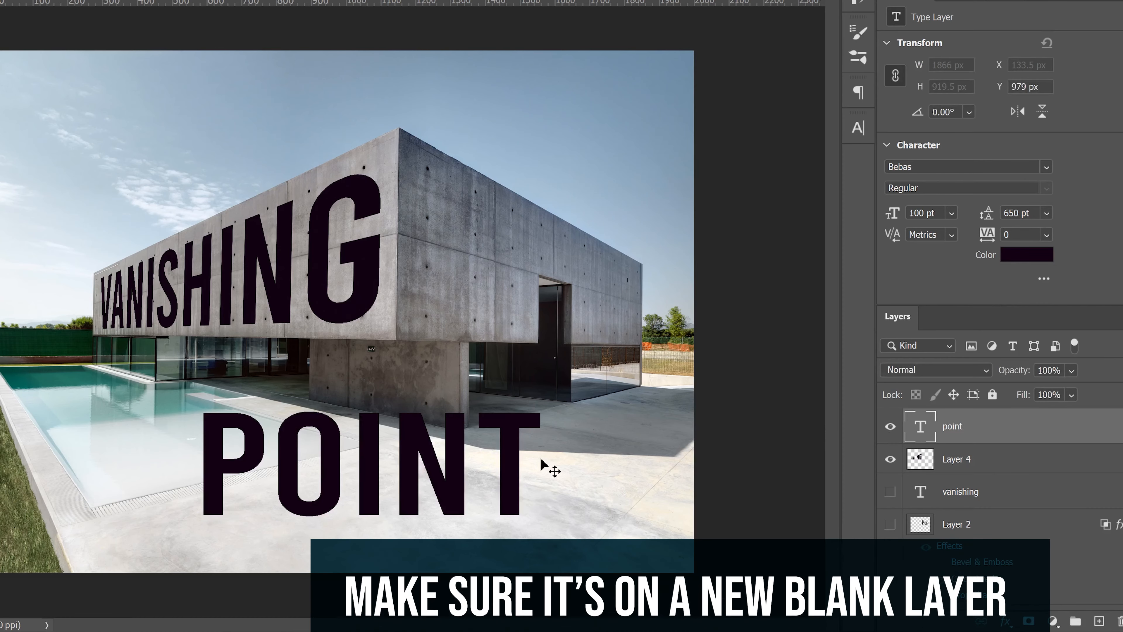
Place the POINT text on the building's right façade, enlarge it to fill the wall, and apply the Vanishing Point filter.
{"action": "mouse_move", "coordinate": [434, 424]}
{"action": "left_mouse_down"}
{"action": "mouse_move", "coordinate": [409, 401]}
{"action": "mouse_move", "coordinate": [428, 406]}
{"action": "left_mouse_up"}
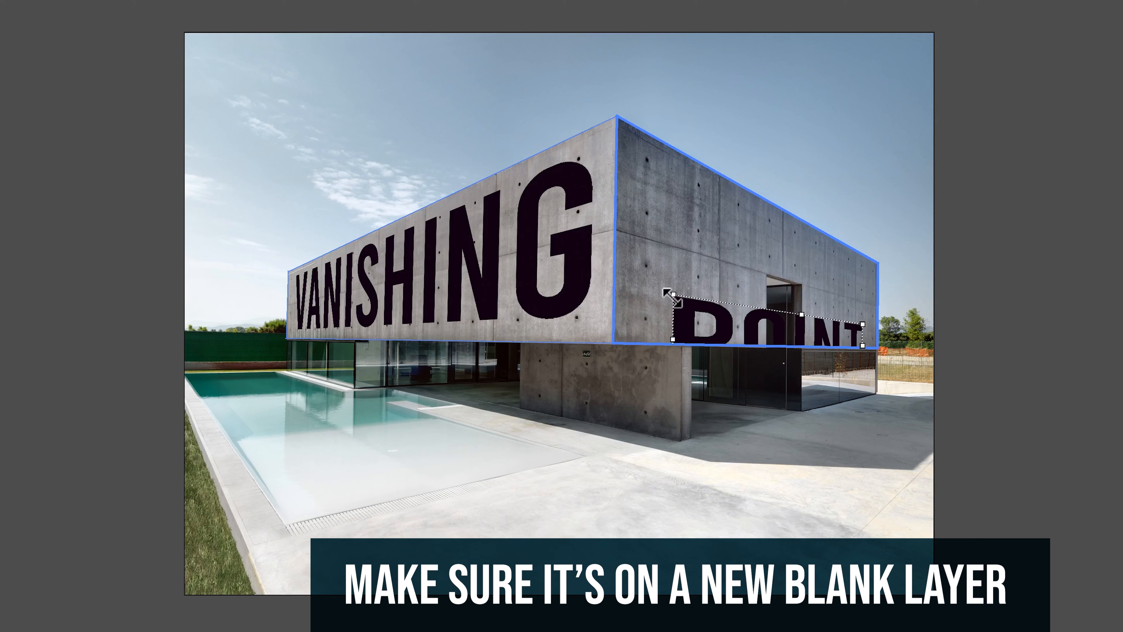
{"action": "left_click_drag", "start_coordinate": [664, 293], "coordinate": [641, 174]}
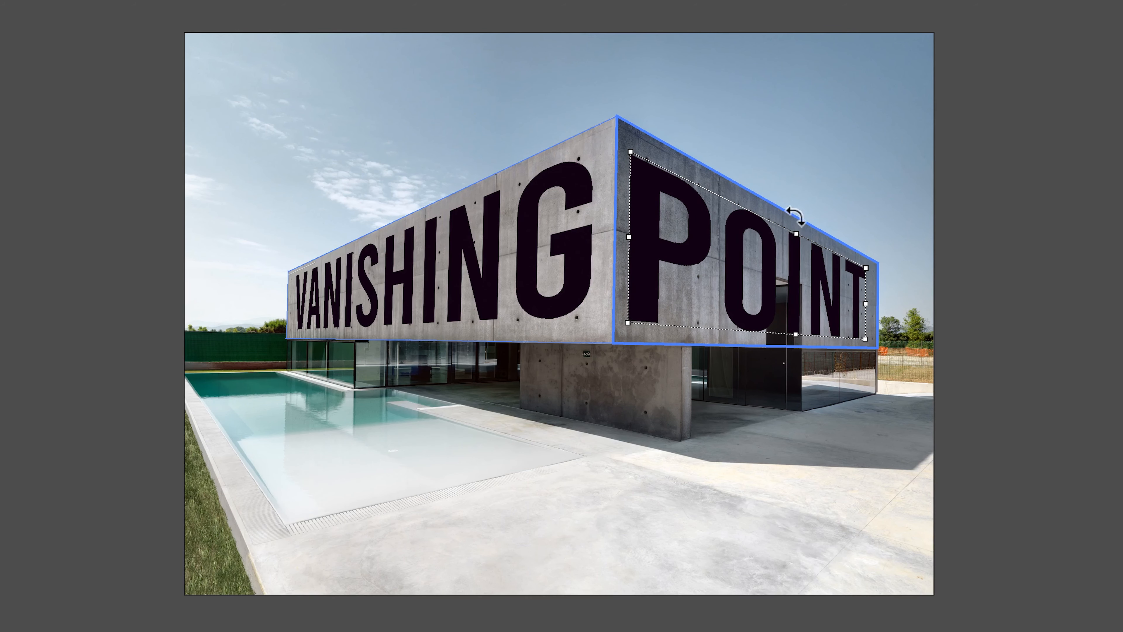
{"action": "left_click_drag", "start_coordinate": [796, 216], "coordinate": [845, 307]}
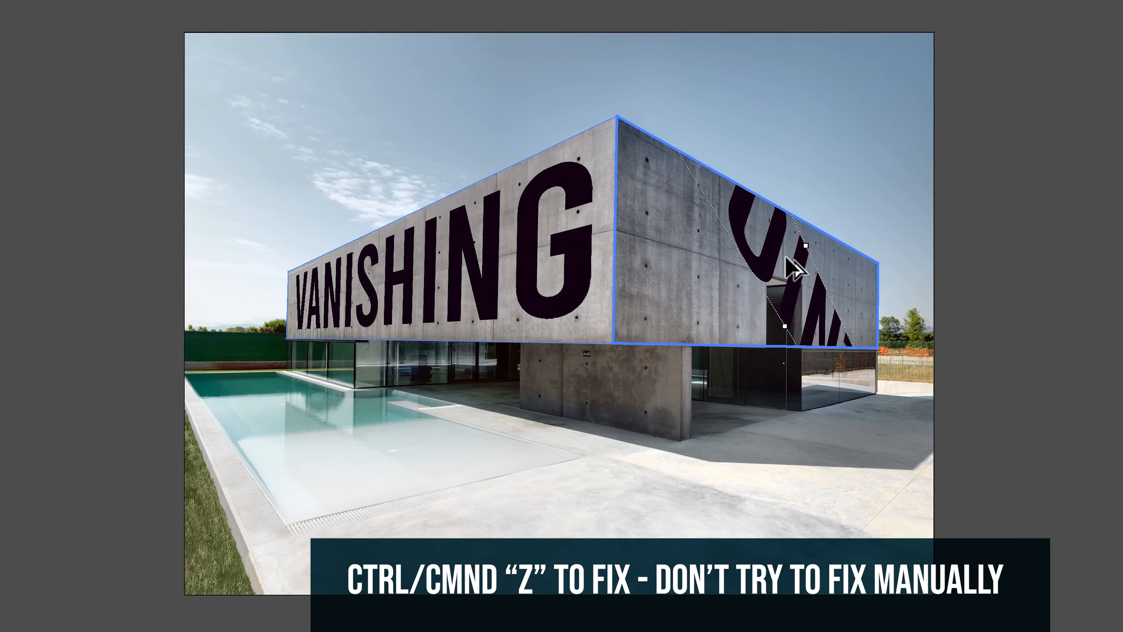
{"action": "key", "text": "ctrl+z"}
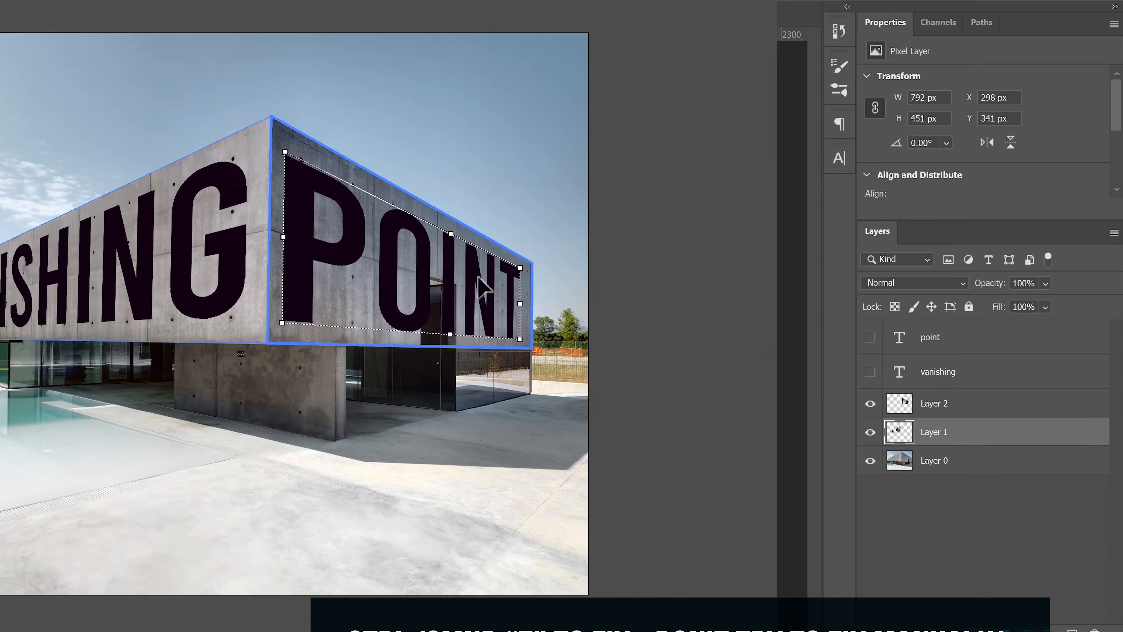
{"action": "key", "text": "Return"}
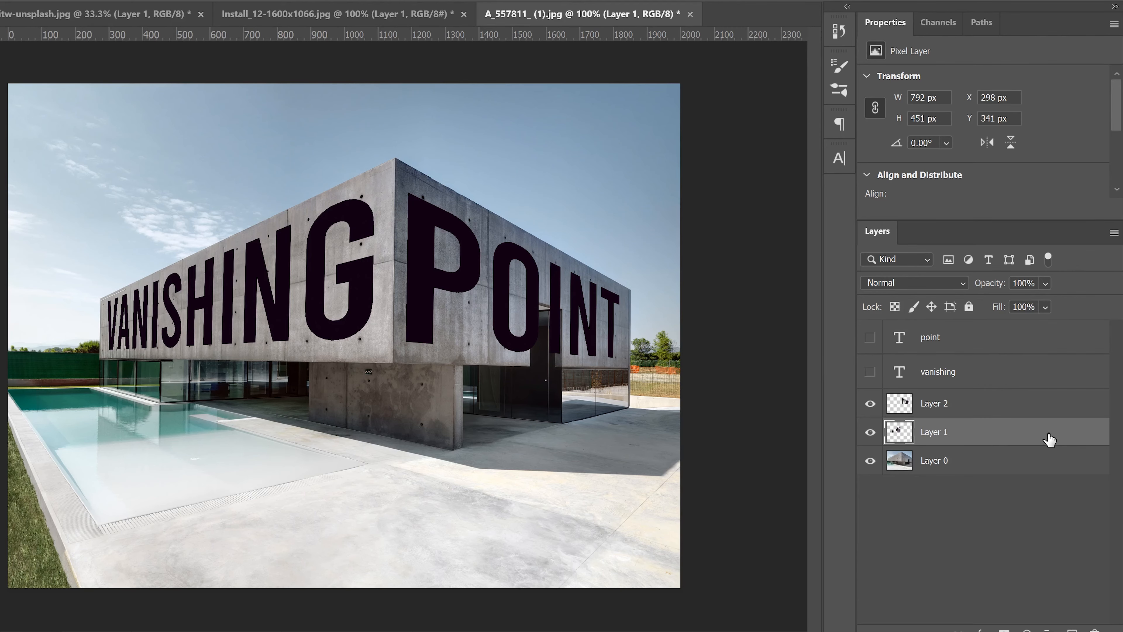
Split Layer 1's Blend If sliders for the underlying layer to 36/170 and 170/222, and add a white Color Overlay at 100% opacity.
{"action": "double_click", "coordinate": [980, 433]}
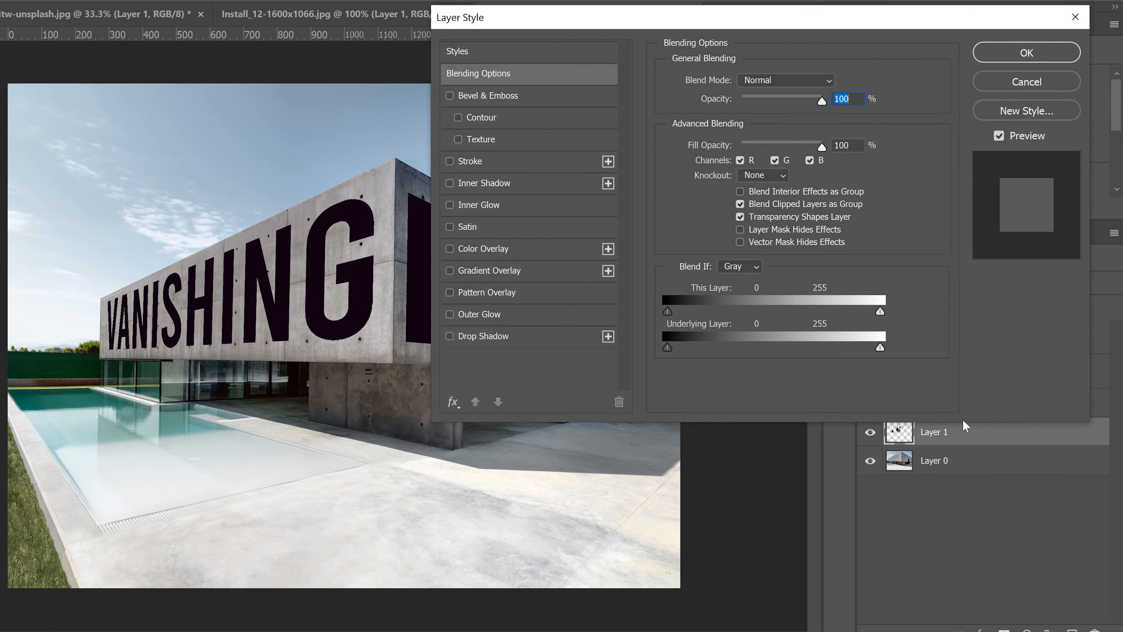
{"action": "left_click_drag", "start_coordinate": [641, 27], "coordinate": [645, 30]}
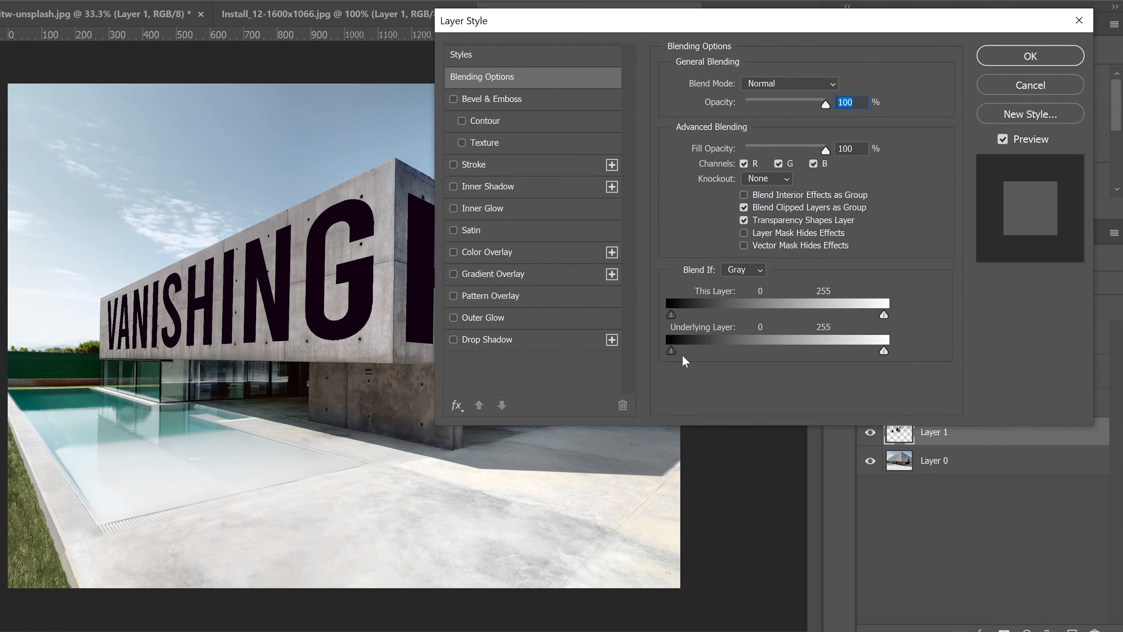
{"action": "left_click_drag", "start_coordinate": [673, 349], "coordinate": [723, 350]}
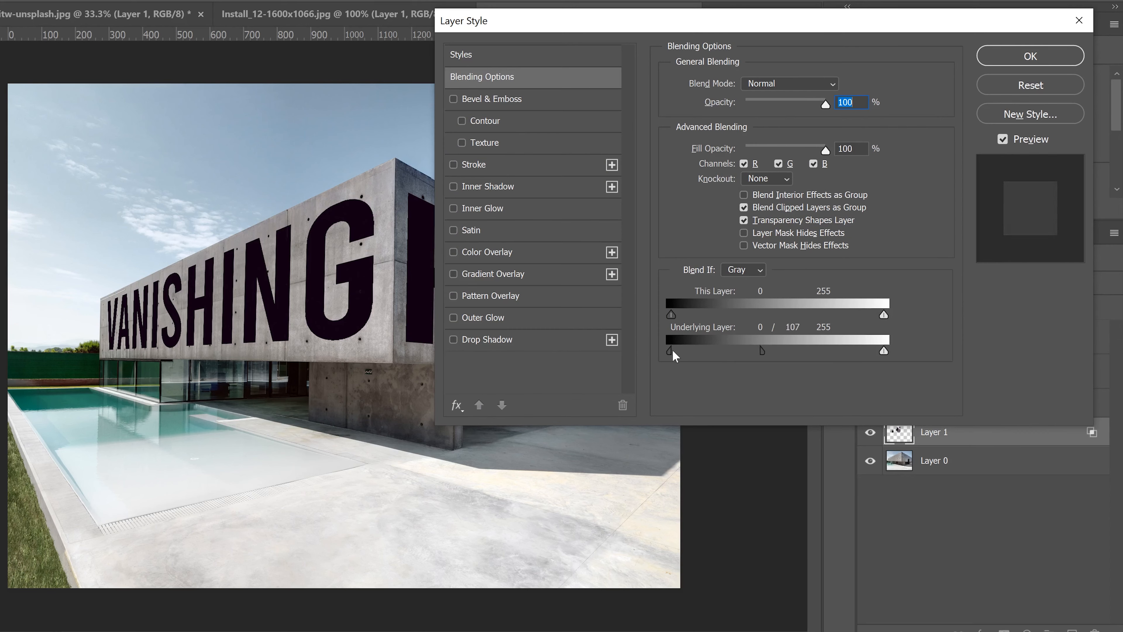
{"action": "left_click_drag", "start_coordinate": [670, 352], "coordinate": [710, 353]}
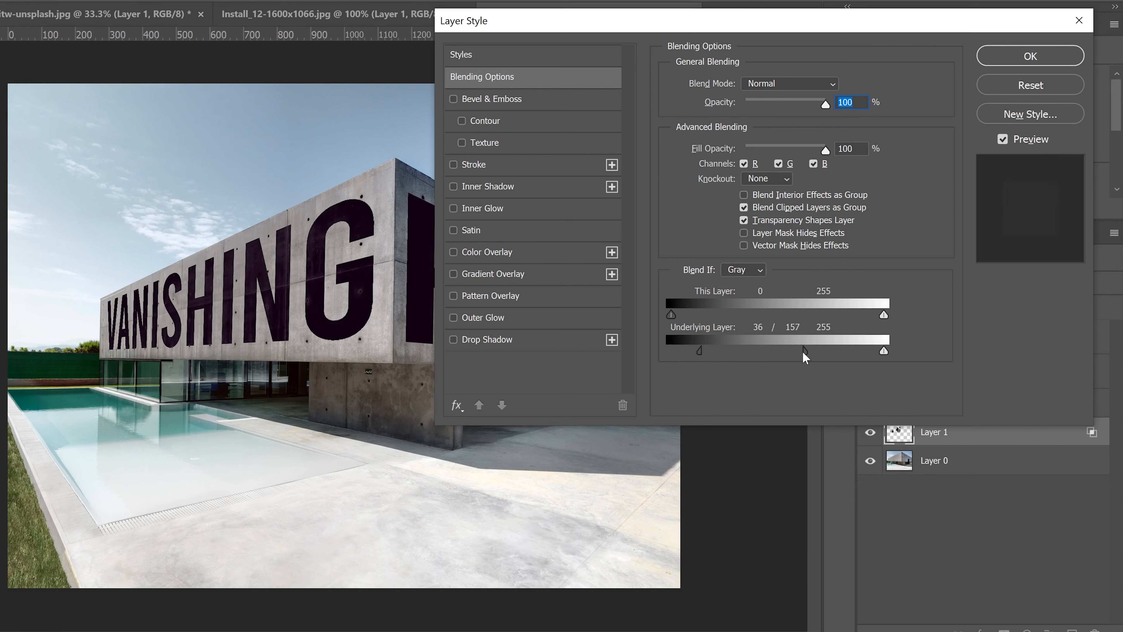
{"action": "left_click_drag", "start_coordinate": [805, 354], "coordinate": [813, 350]}
{"action": "left_click_drag", "start_coordinate": [884, 351], "coordinate": [817, 348]}
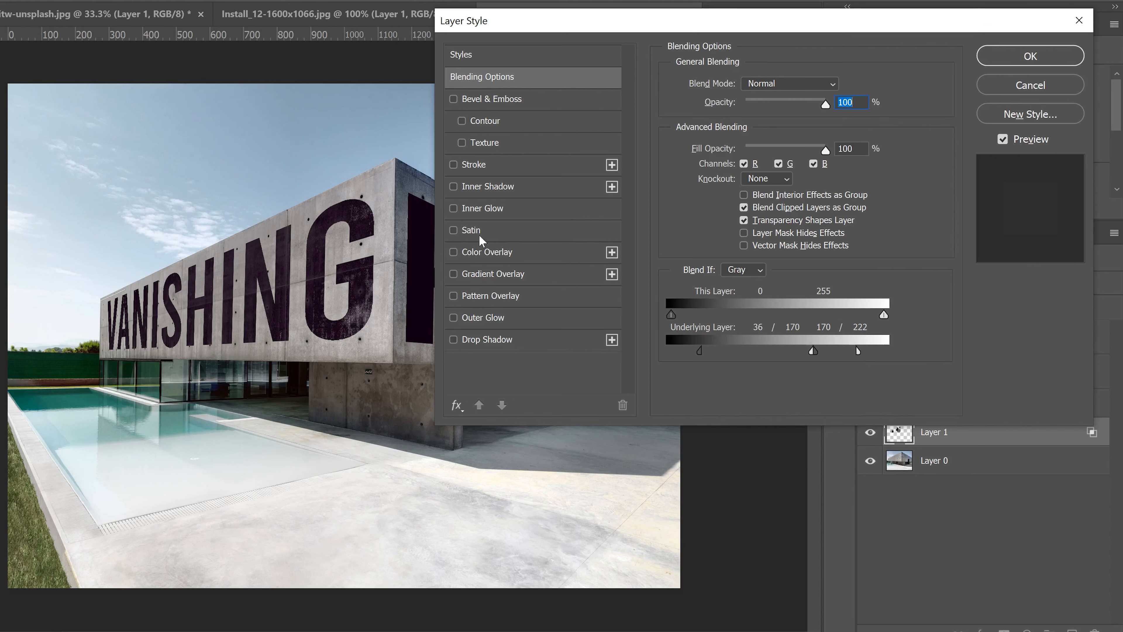
{"action": "left_click", "coordinate": [497, 252]}
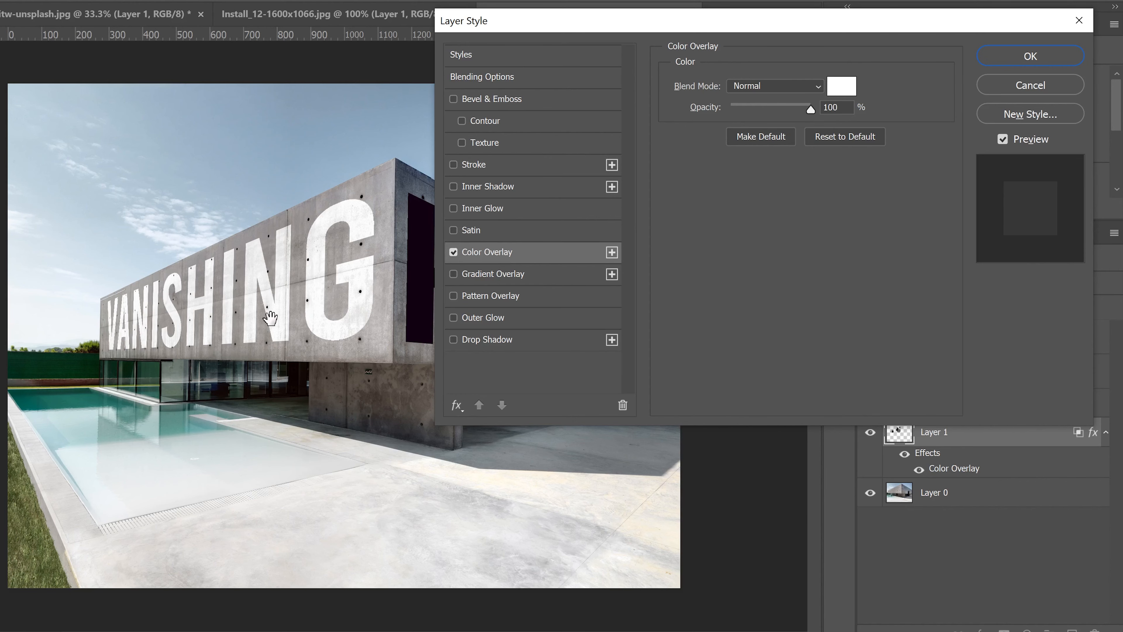
{"action": "left_click", "coordinate": [1025, 57]}
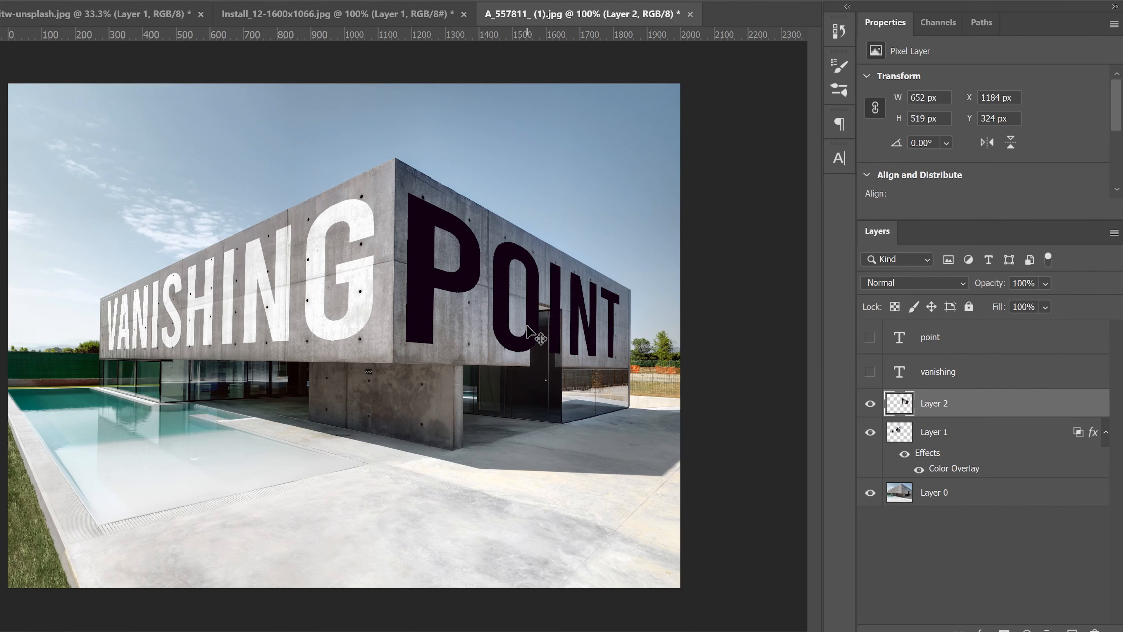
Add a Drop Shadow layer style to the POINT text on Layer 2.
{"action": "double_click", "coordinate": [1054, 409]}
{"action": "left_click_drag", "start_coordinate": [605, 24], "coordinate": [758, 16]}
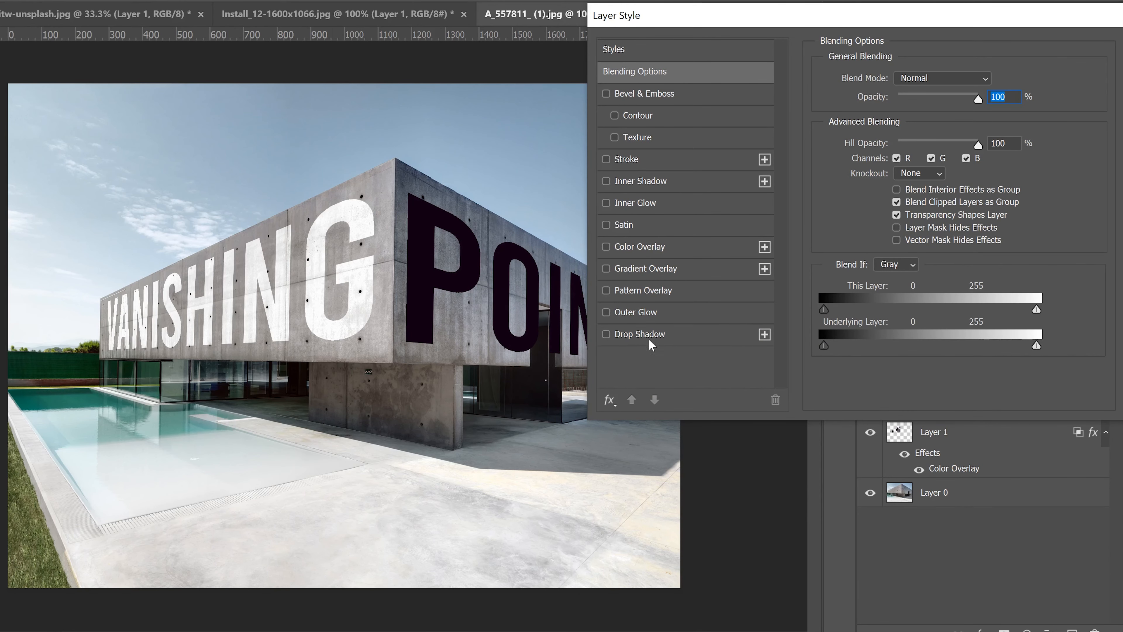
{"action": "left_click", "coordinate": [640, 337]}
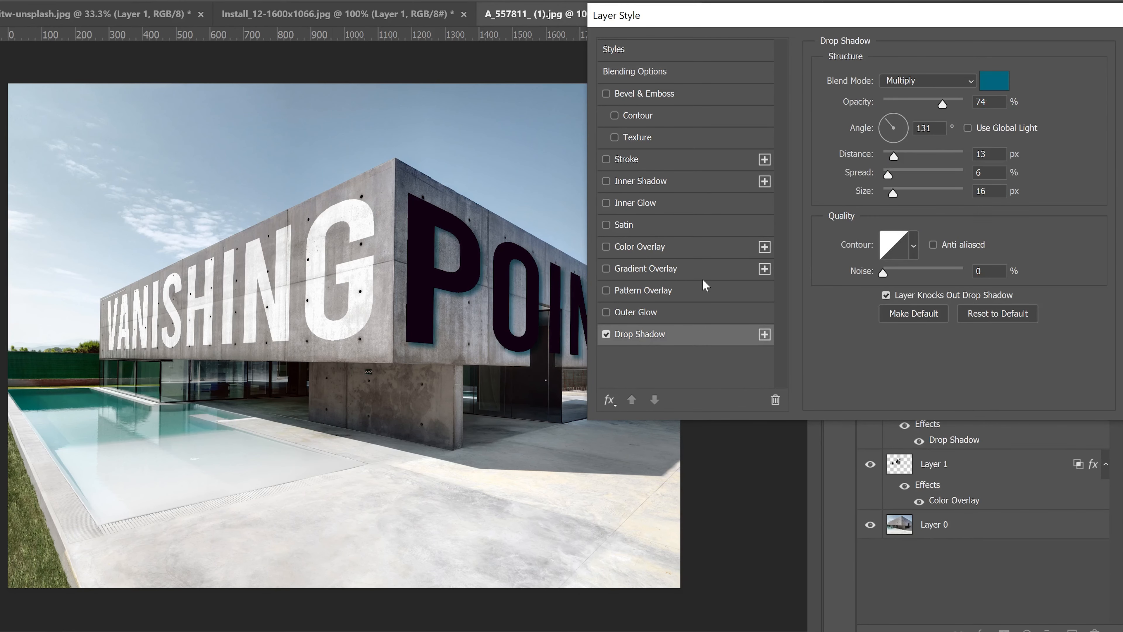
{"action": "left_click_drag", "start_coordinate": [697, 24], "coordinate": [747, 16]}
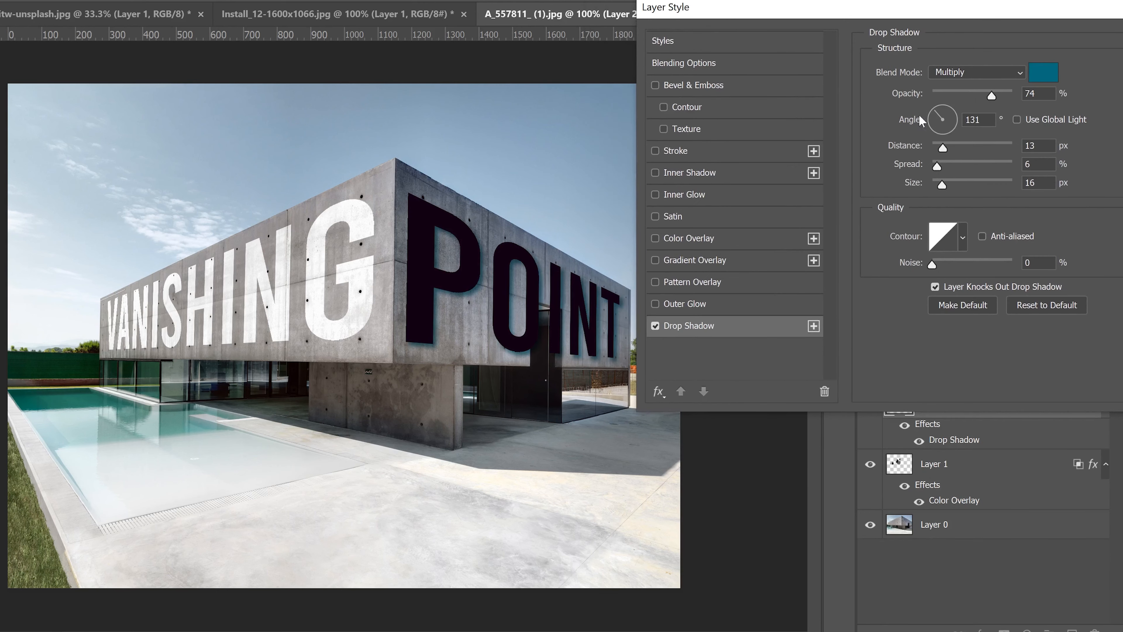